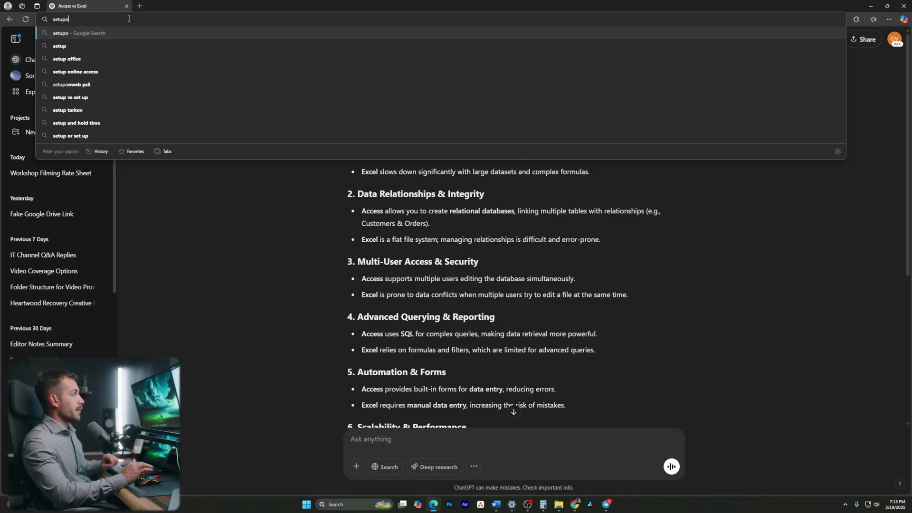
Finish entering the setup.office.com address in the browser.
type("ce.com")
Go to setup.office.com and begin redeeming a product key.
key("Return")
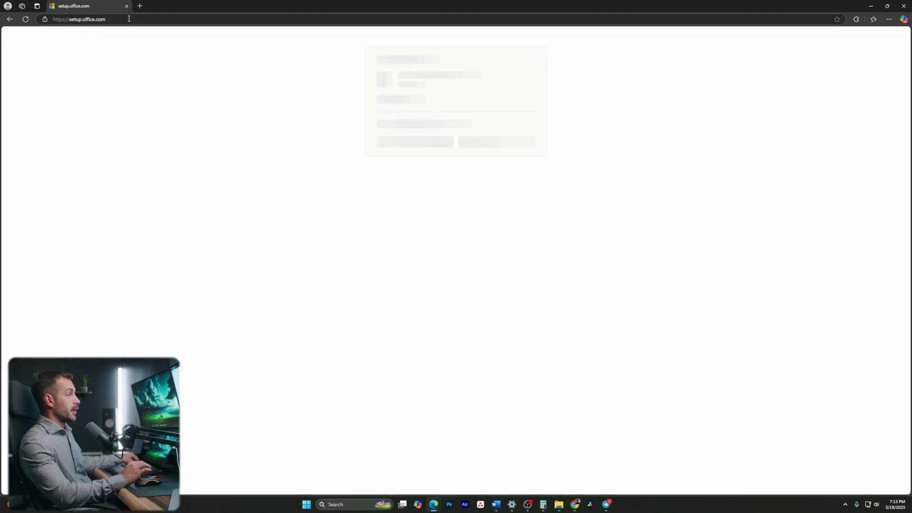
left_click(155, 19)
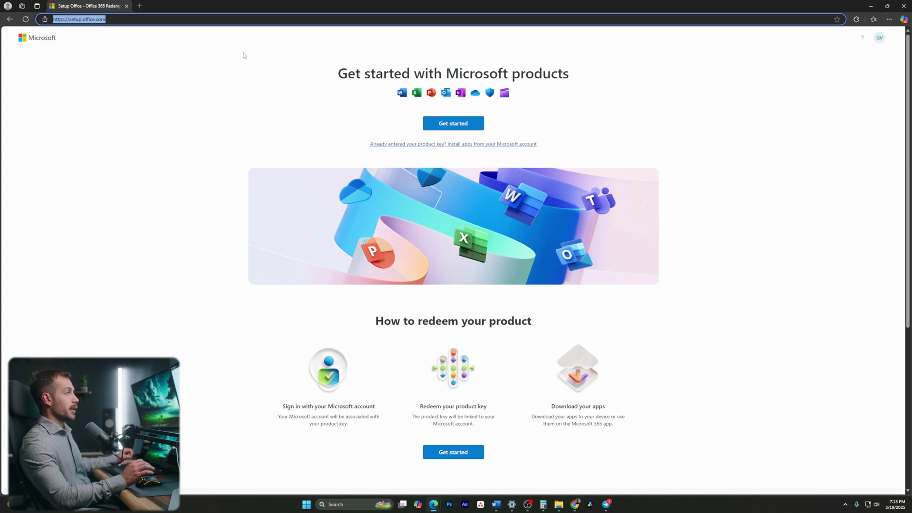
left_click(453, 123)
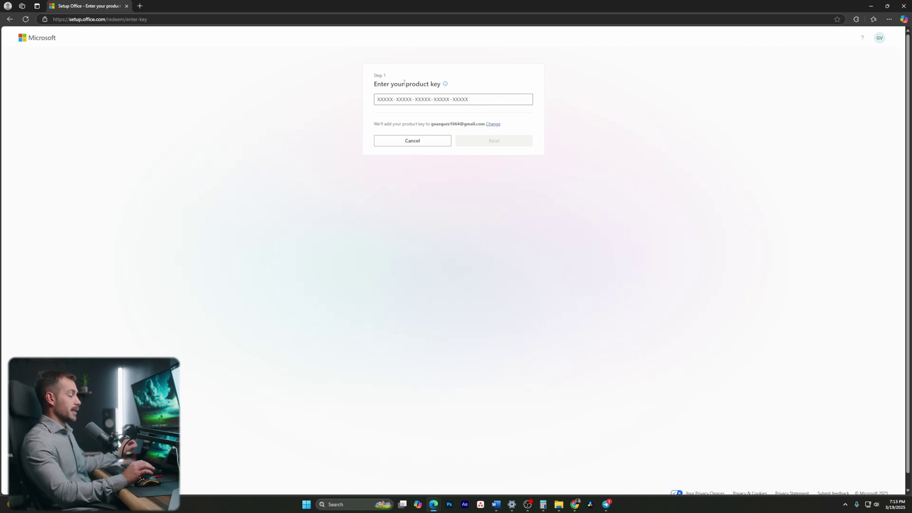
left_click(9, 19)
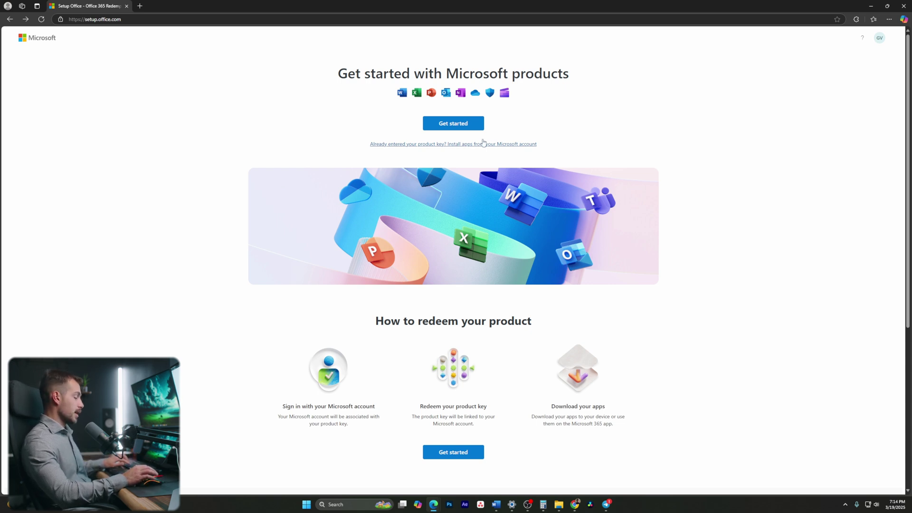
left_click(452, 124)
Paste the product key and continue to the redeem confirmation.
left_click(440, 101)
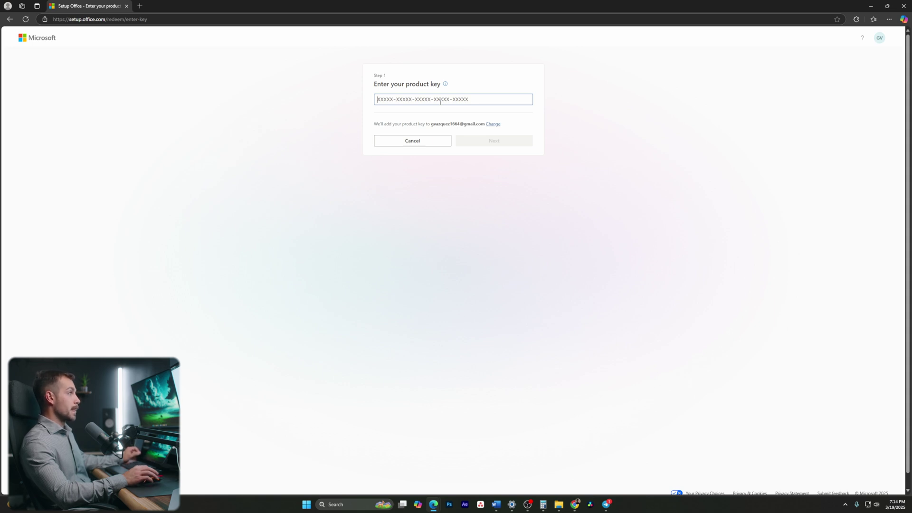
key("ctrl+v")
left_click(486, 140)
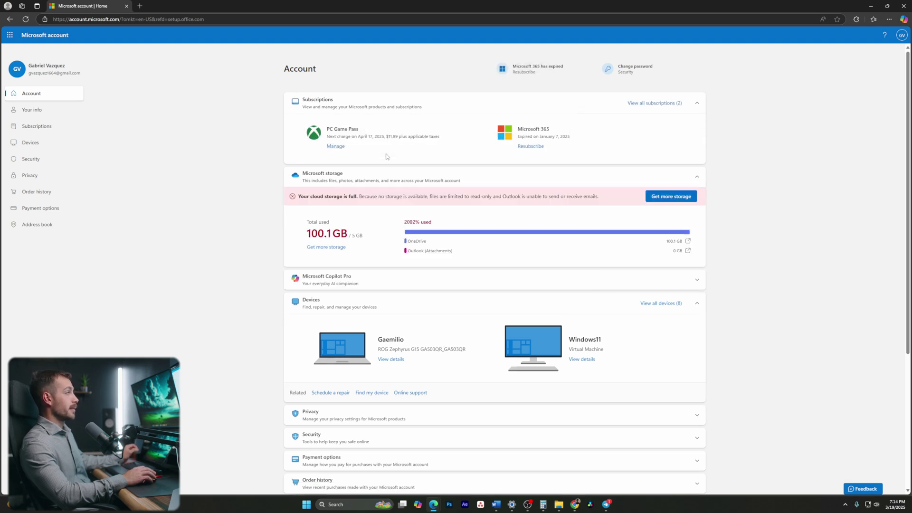
Install Access from the purchased products under Subscriptions and run OfficeSetup.exe.
left_click(35, 126)
scroll(464, 360, "down", 5)
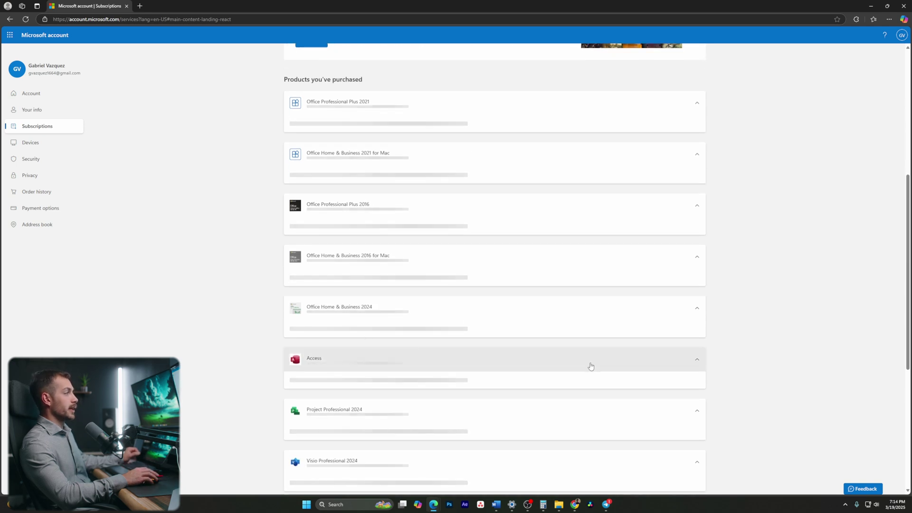
left_click(675, 201)
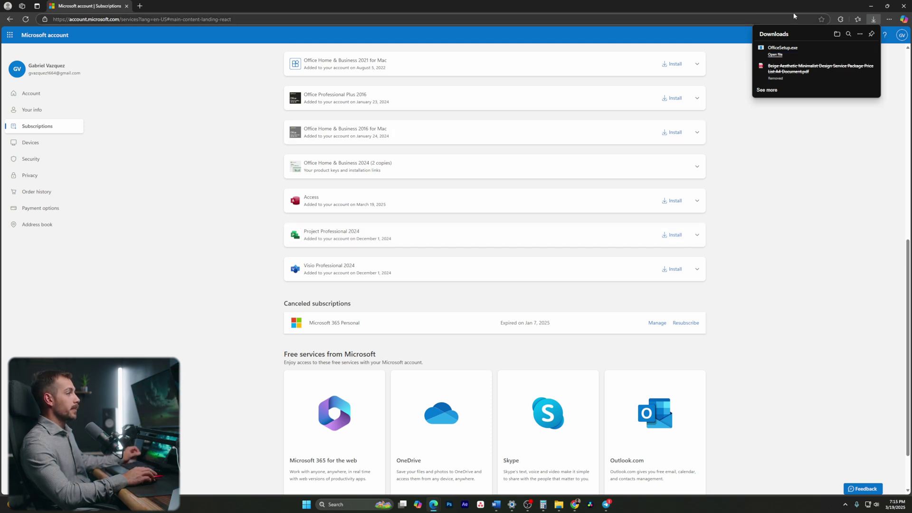
left_click(787, 57)
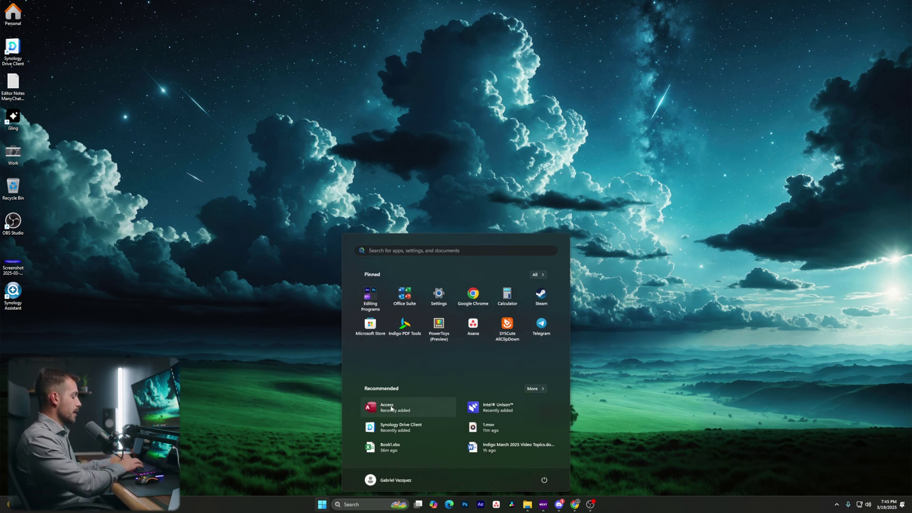
Search the Start menu for 'access' and launch Microsoft Access.
type("access")
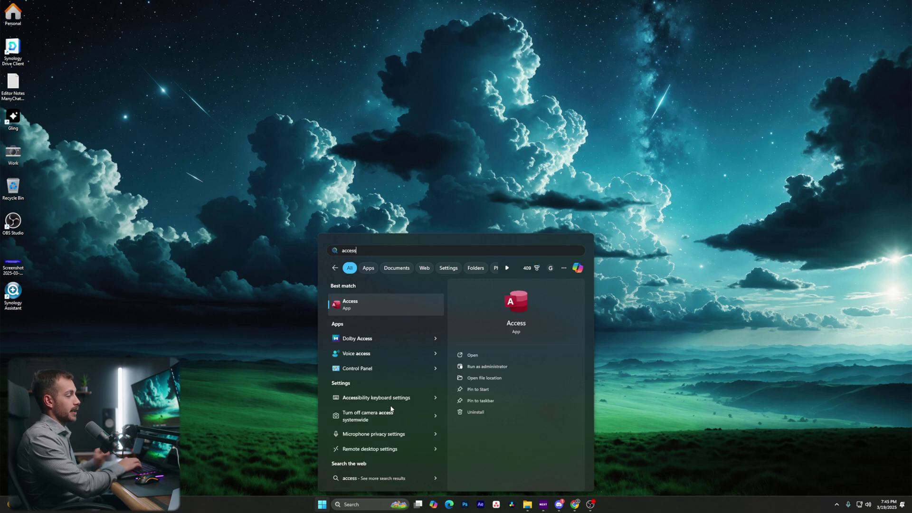
key("Return")
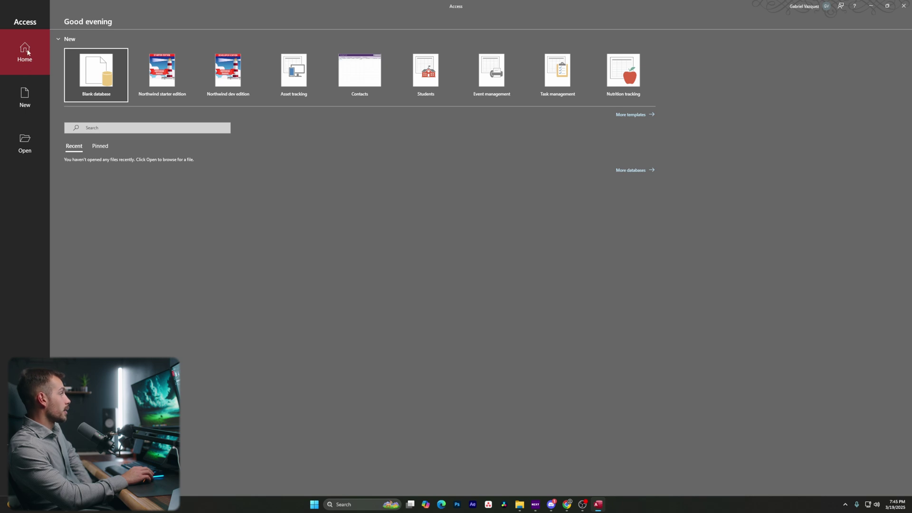
Look over the New, Open, Account and Options pages, then choose Blank database.
left_click(33, 101)
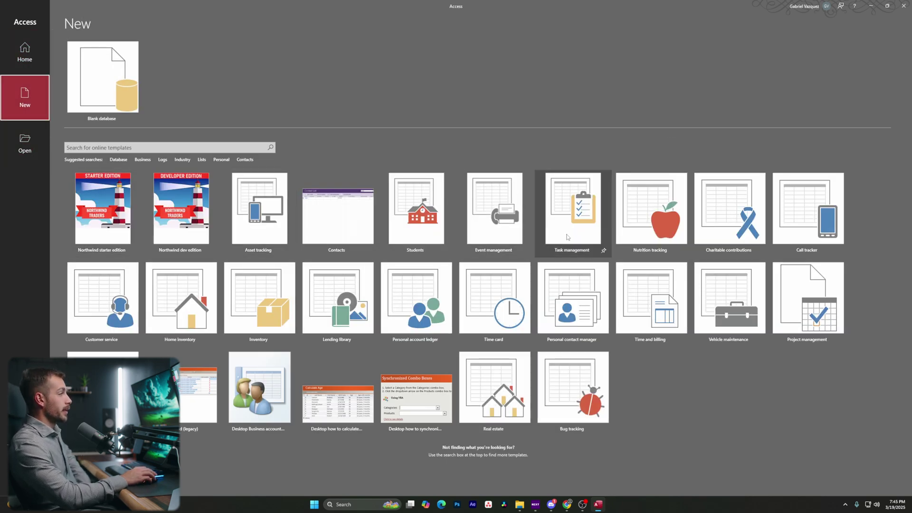
left_click(24, 138)
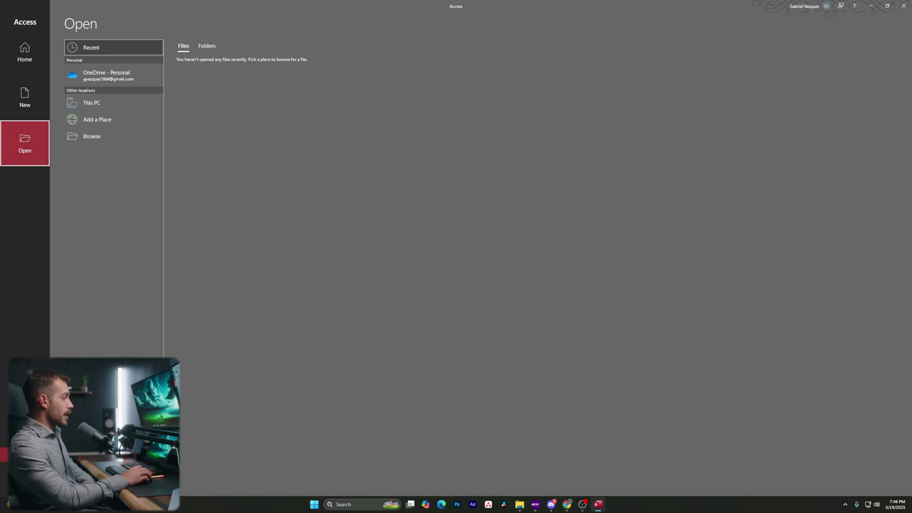
left_click(25, 454)
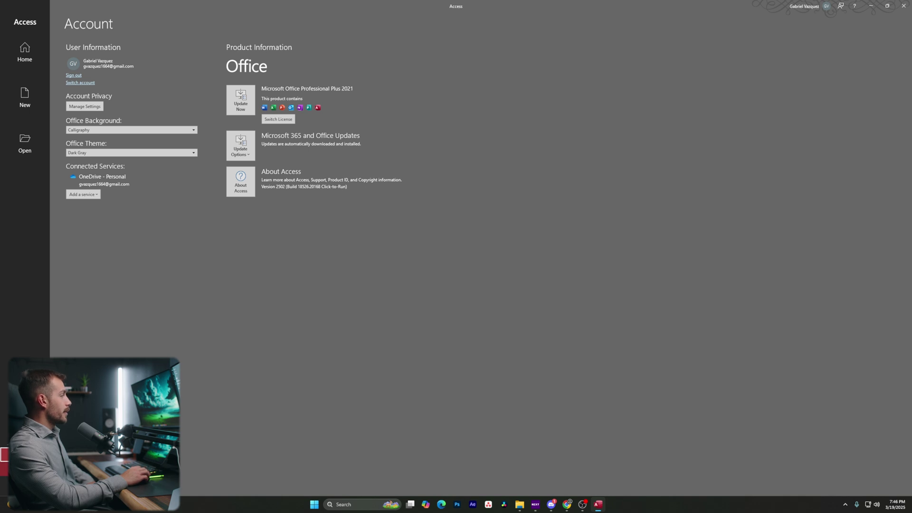
left_click(25, 482)
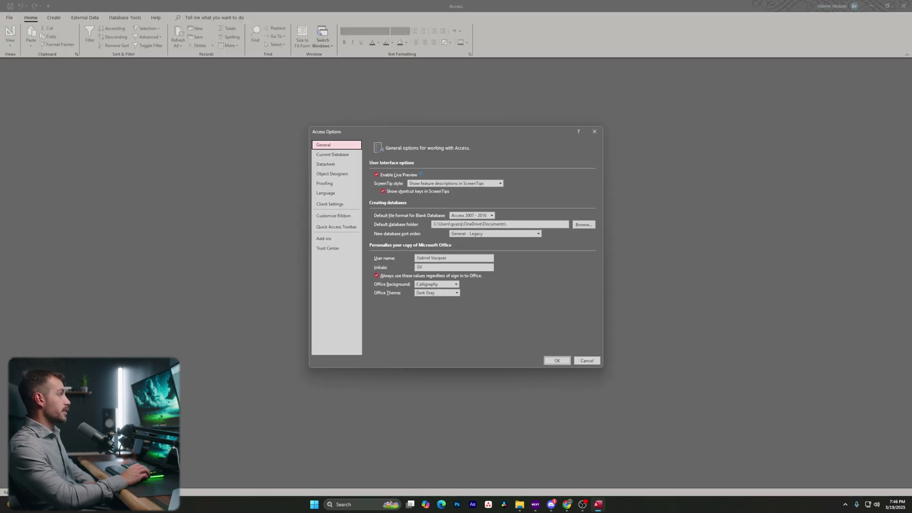
key("Escape")
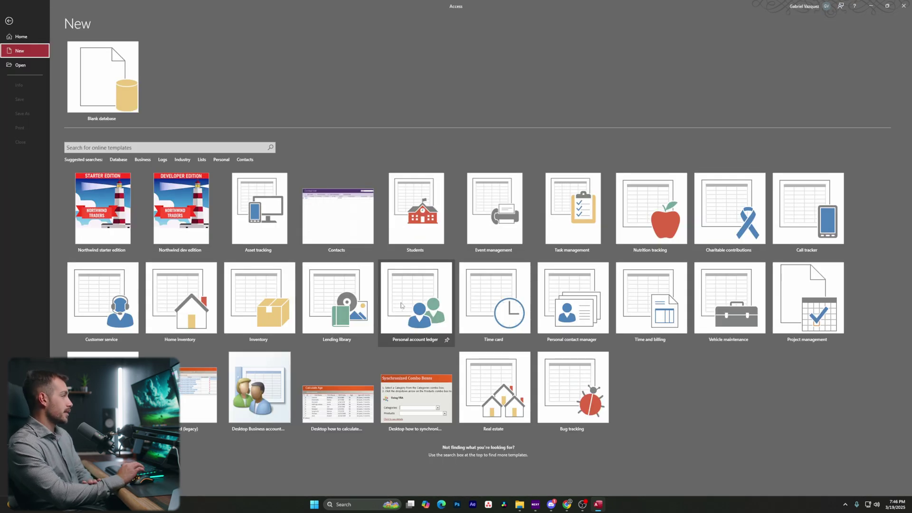
left_click(100, 72)
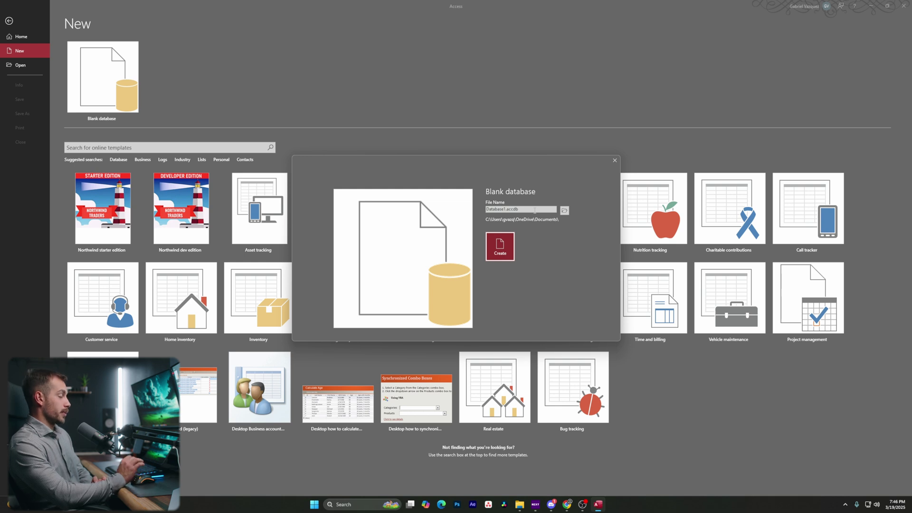
Create the blank database as Customers.accdb in the Documents folder.
double_click(496, 209)
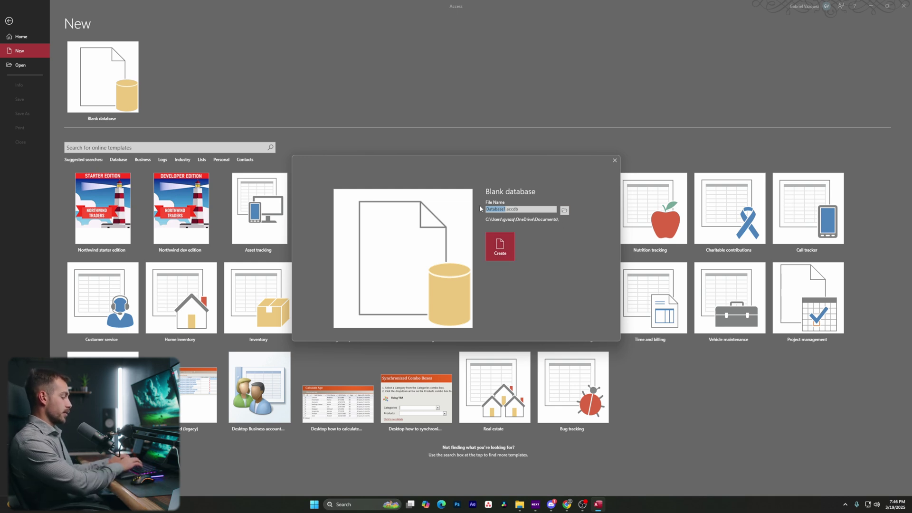
type("Customers")
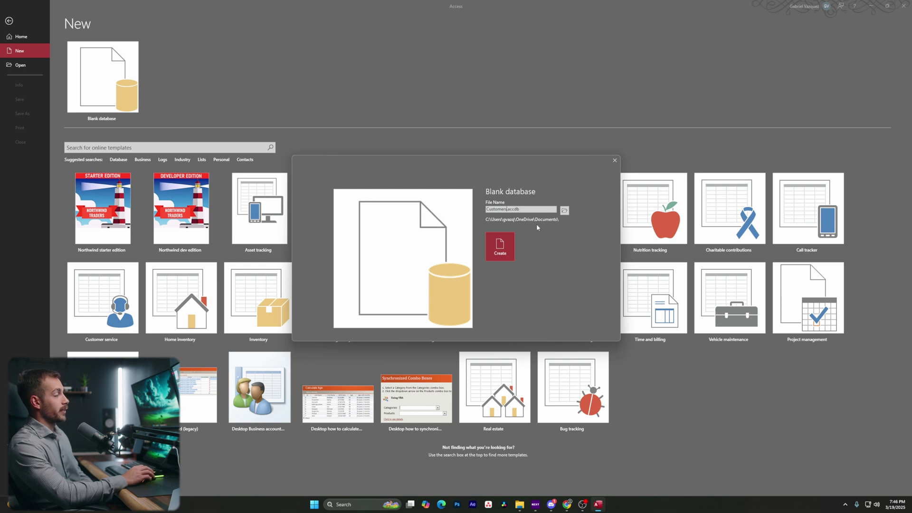
left_click(564, 210)
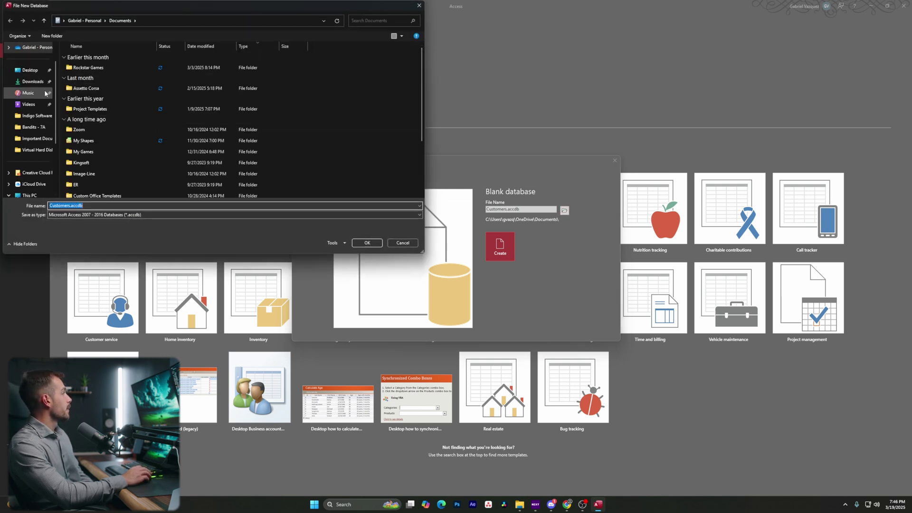
left_click(369, 243)
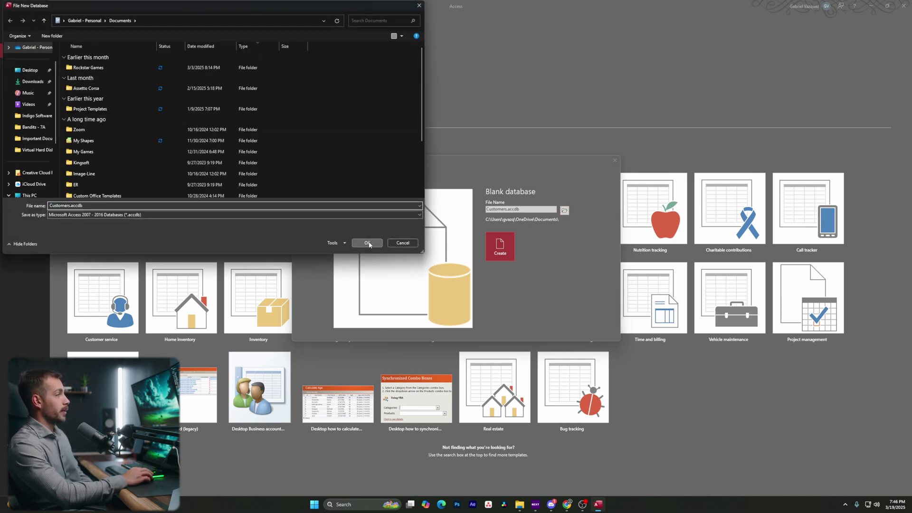
key("Return")
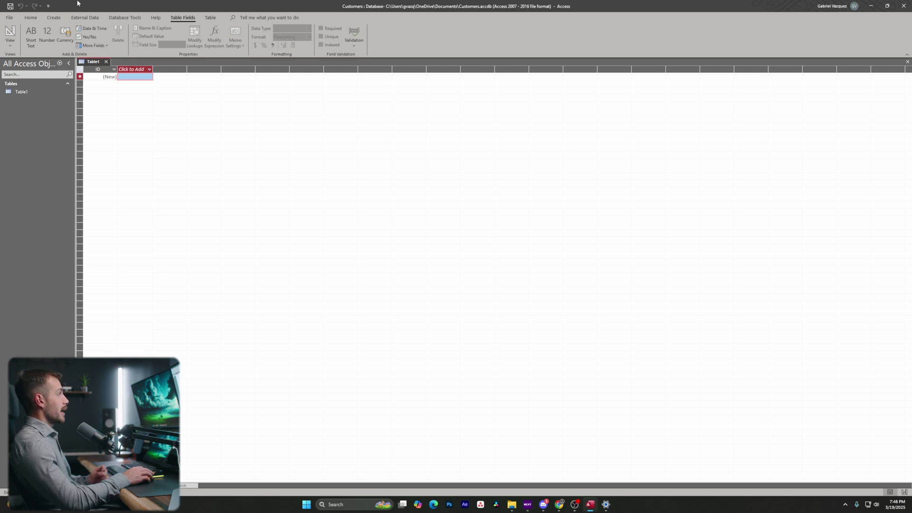
Look over the Home, Create, File and External Data ribbon tabs.
left_click(32, 19)
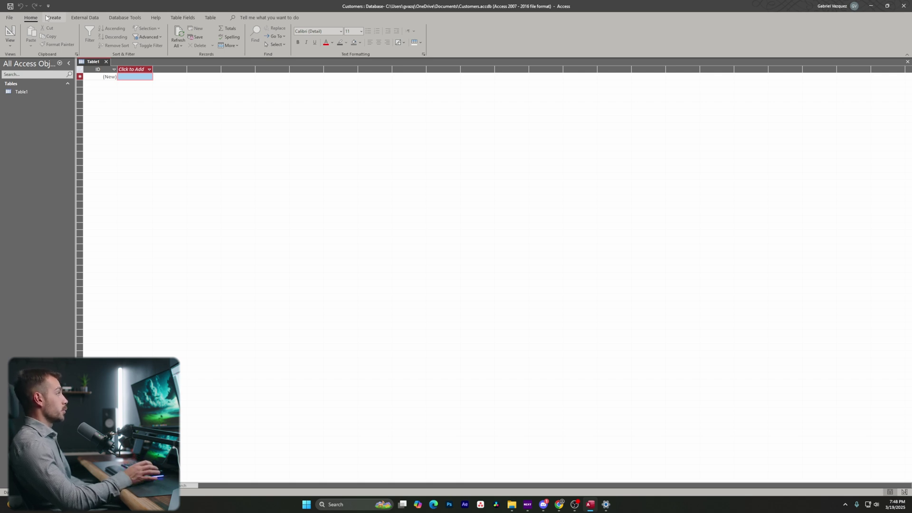
left_click(55, 19)
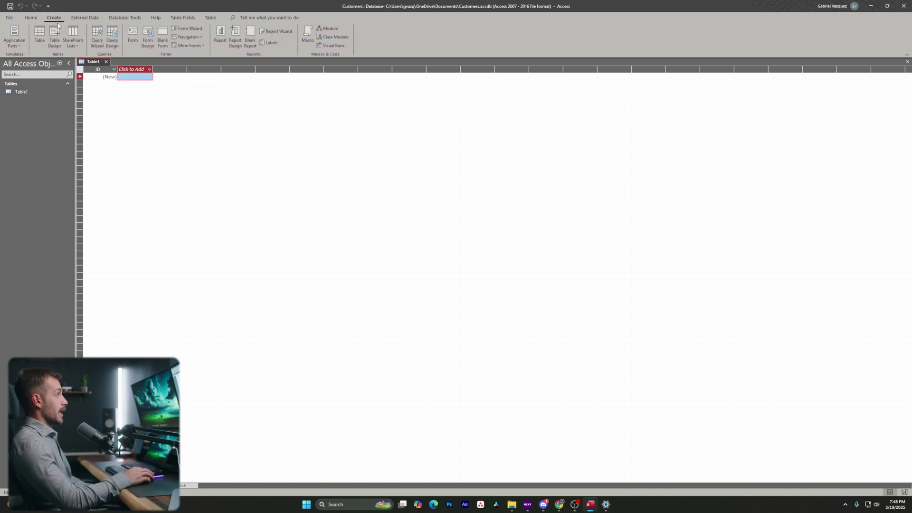
left_click(31, 19)
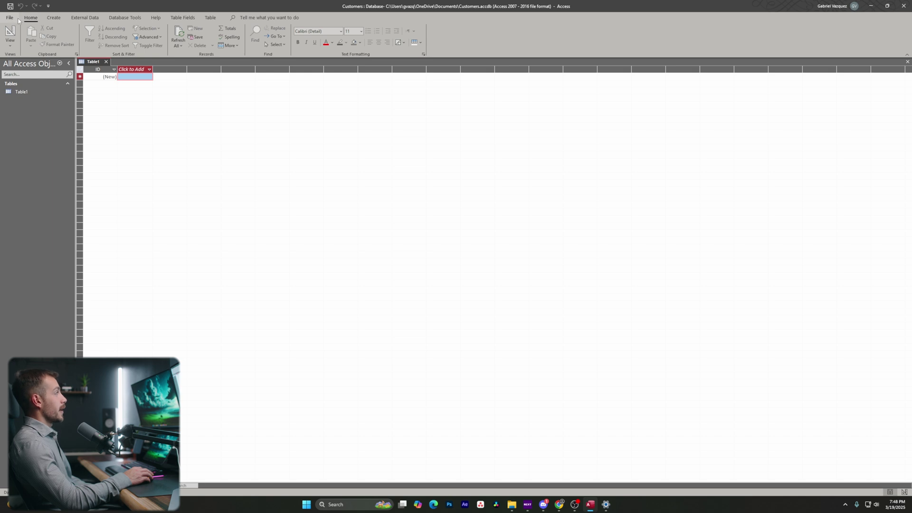
left_click(17, 19)
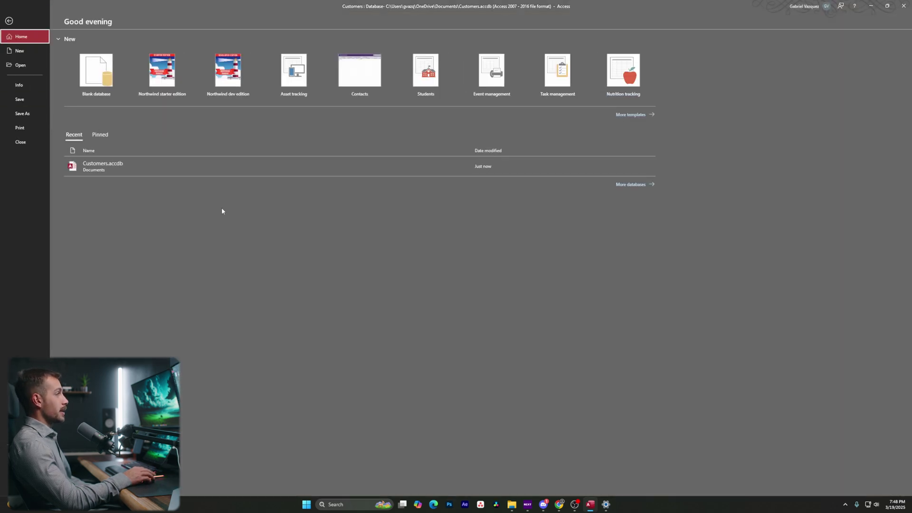
left_click(9, 21)
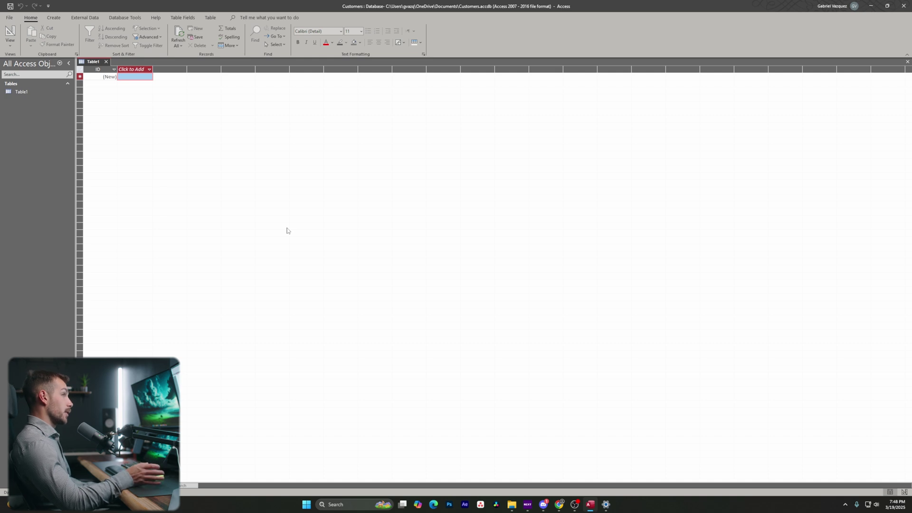
left_click(51, 20)
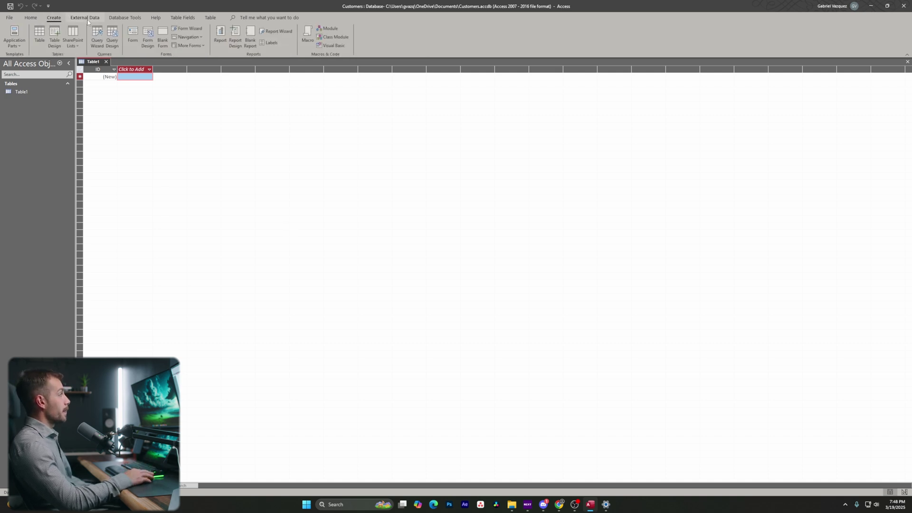
left_click(85, 18)
Browse the Database Tools, Help and Table Fields tabs, then start saving Table1.
left_click(123, 19)
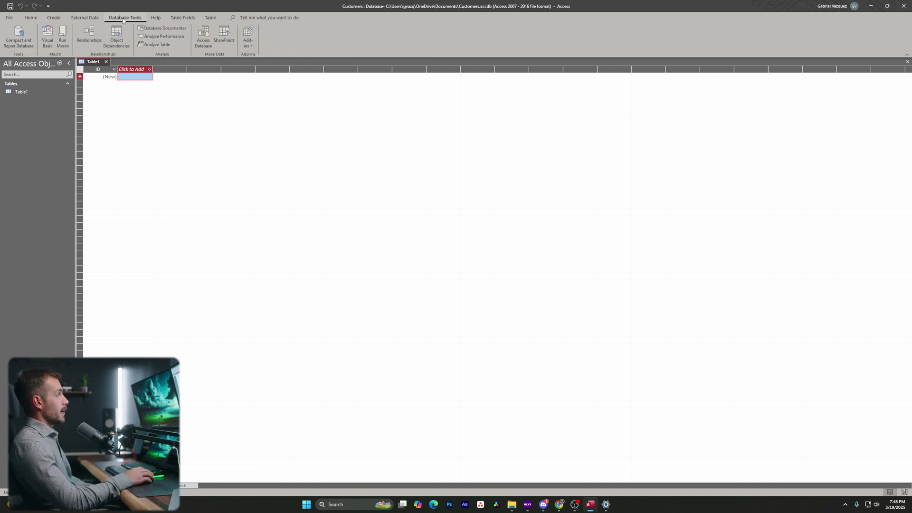
left_click(154, 18)
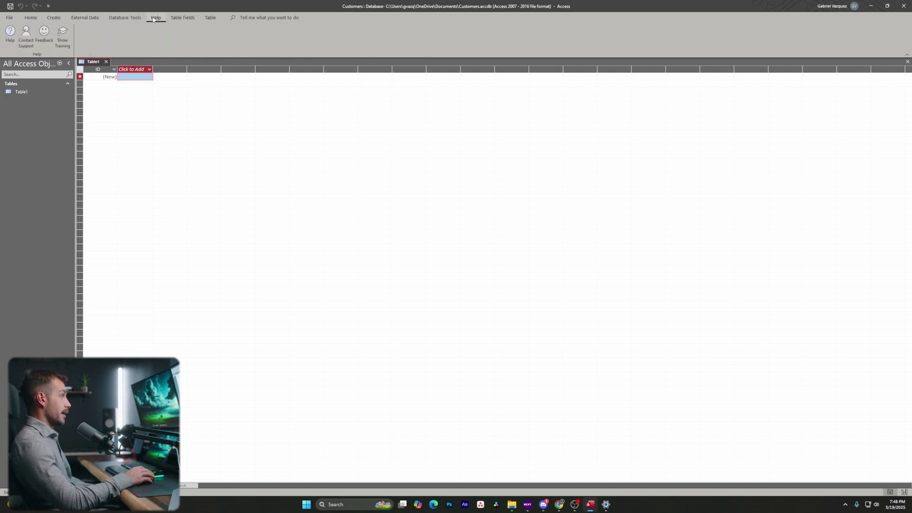
left_click(185, 18)
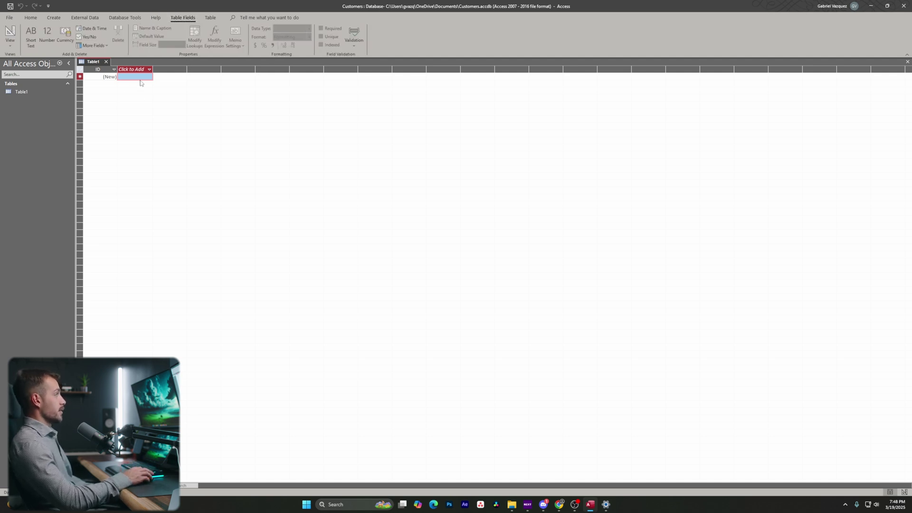
scroll(190, 18, "down", 1)
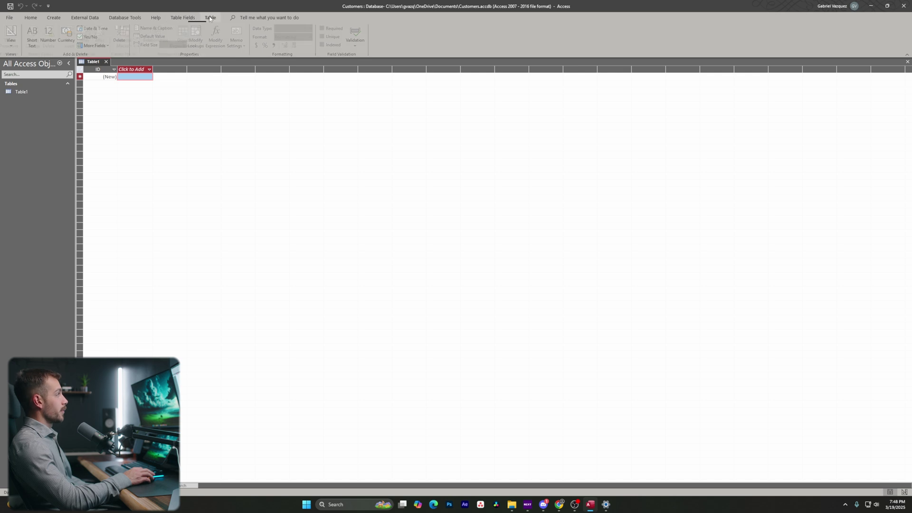
left_click(189, 18)
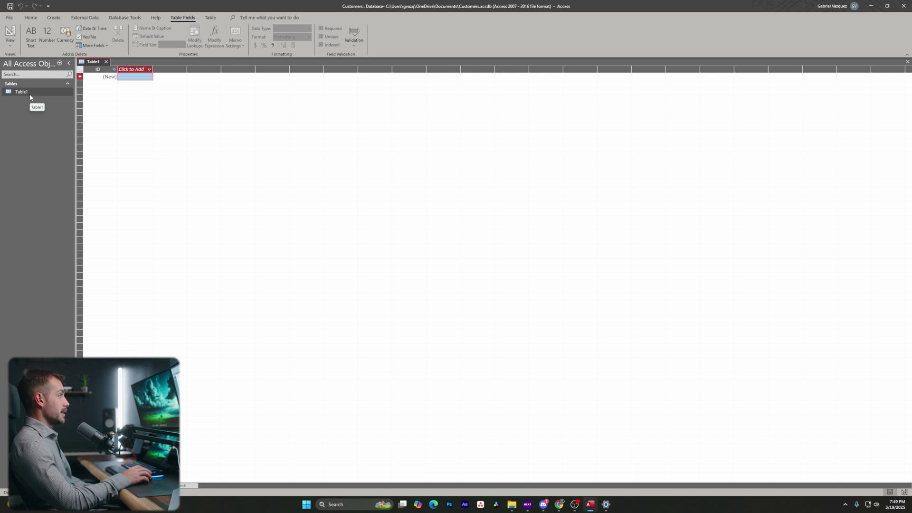
left_click(31, 20)
left_click(10, 31)
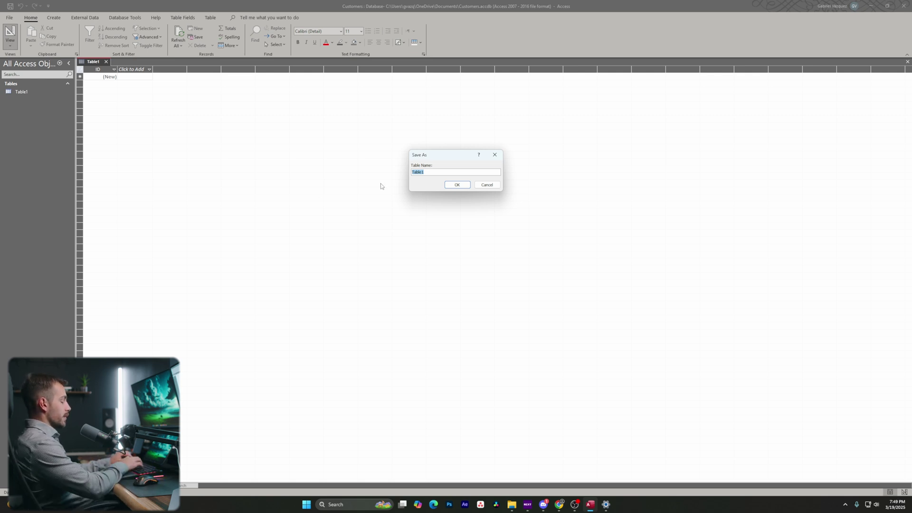
Save the new table as Contacts and show it in Datasheet View.
type("Contacts")
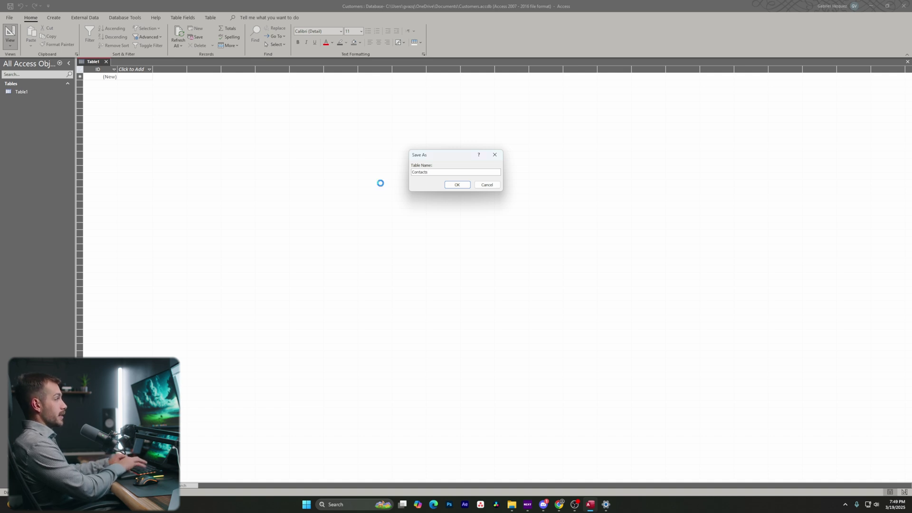
key("Return")
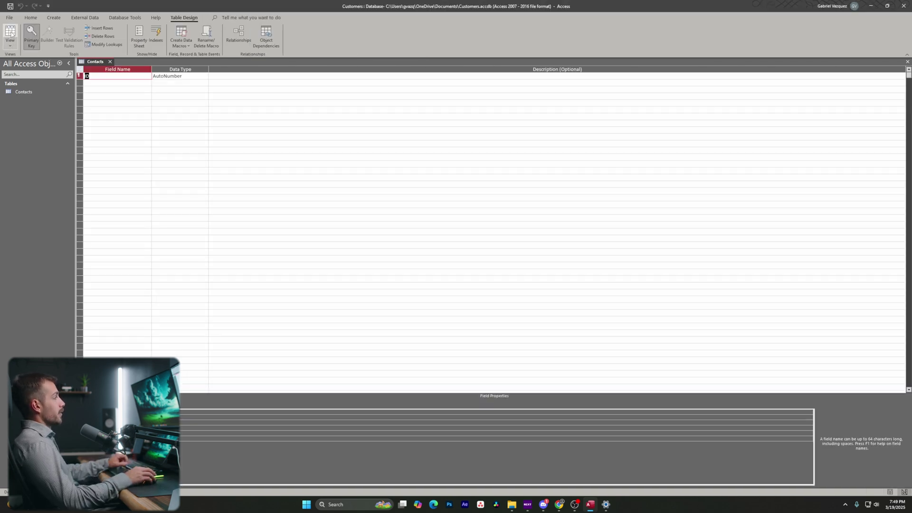
left_click(10, 46)
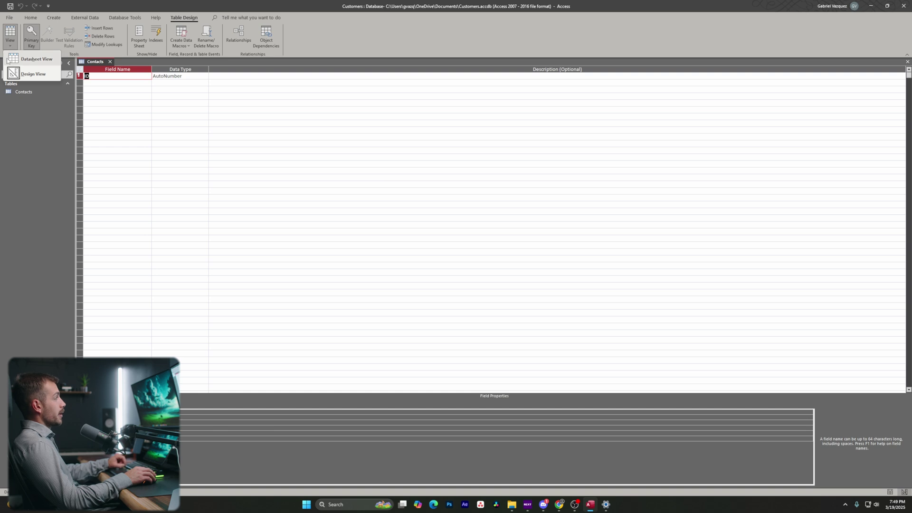
left_click(19, 59)
left_click(10, 48)
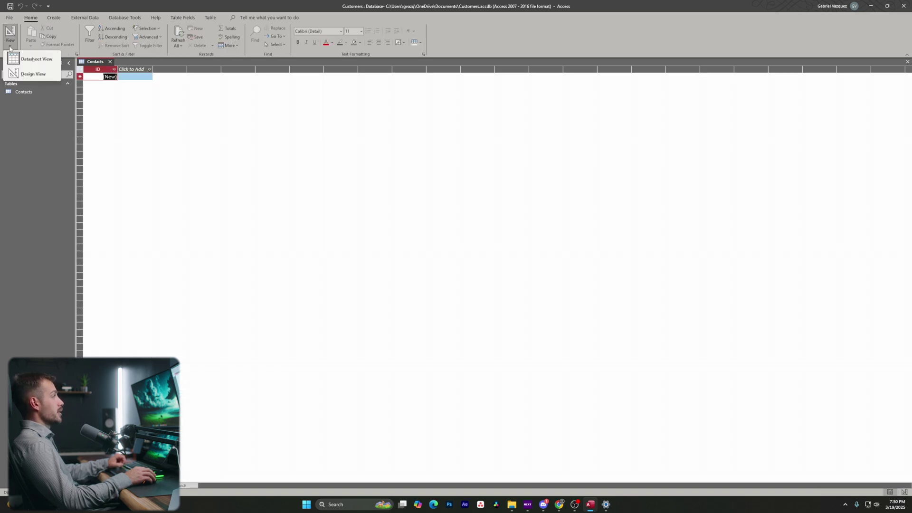
left_click(22, 73)
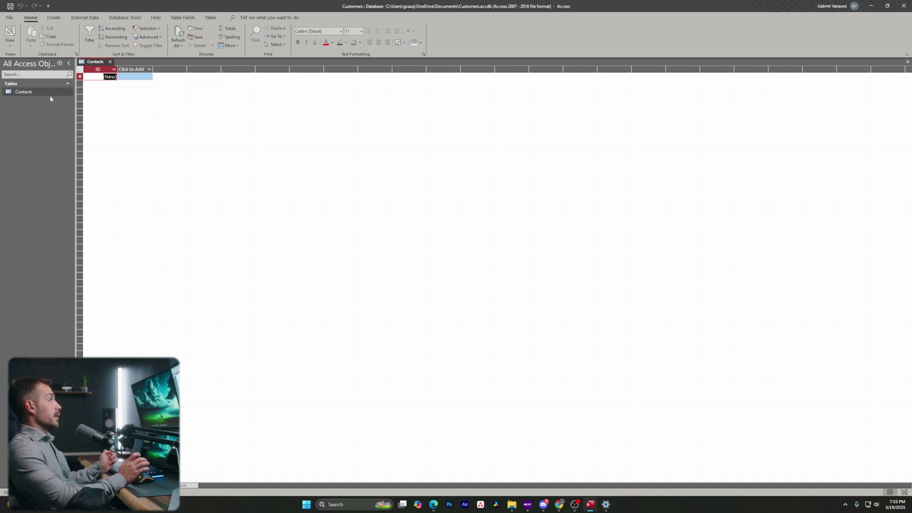
right_click(26, 94)
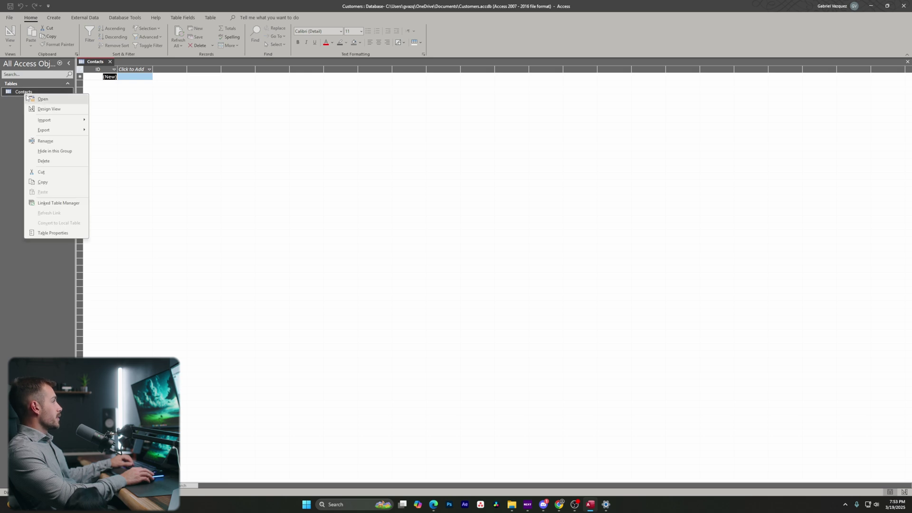
Delete the Contacts table, closing it first after the can't-delete-while-open warning.
left_click(44, 161)
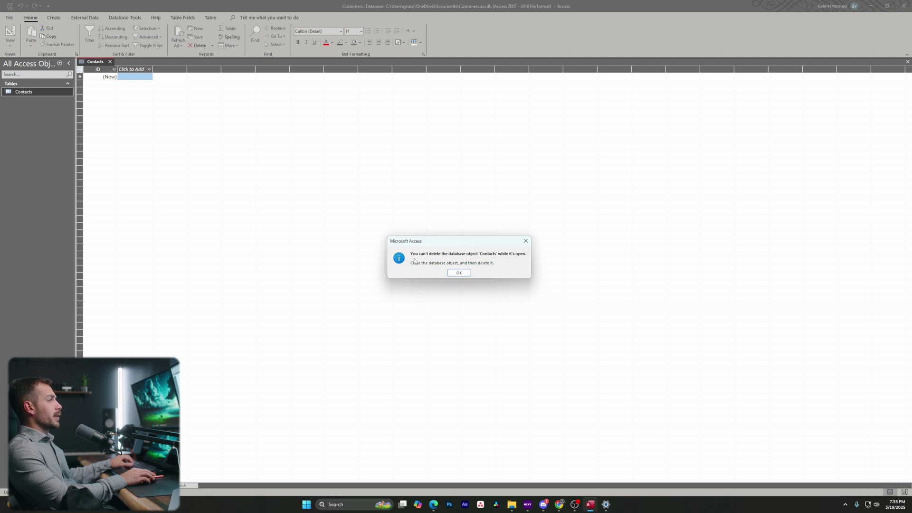
left_click(457, 272)
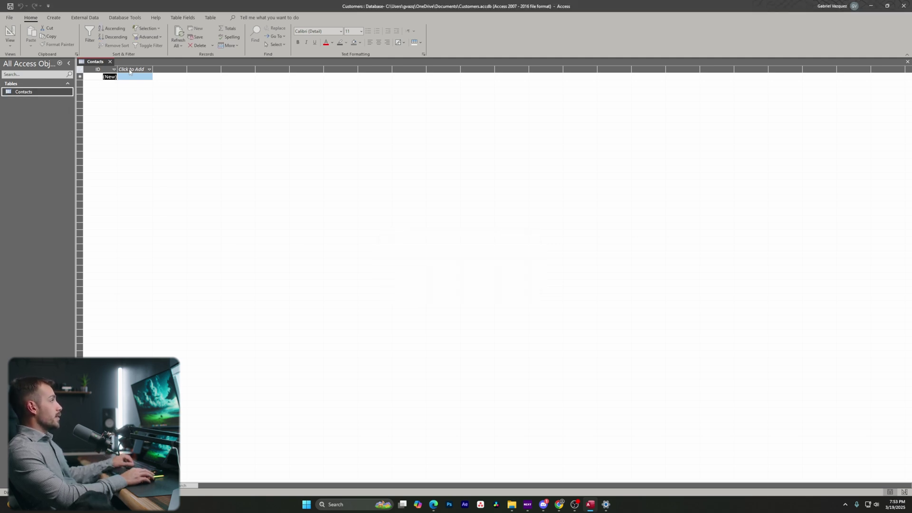
left_click(110, 62)
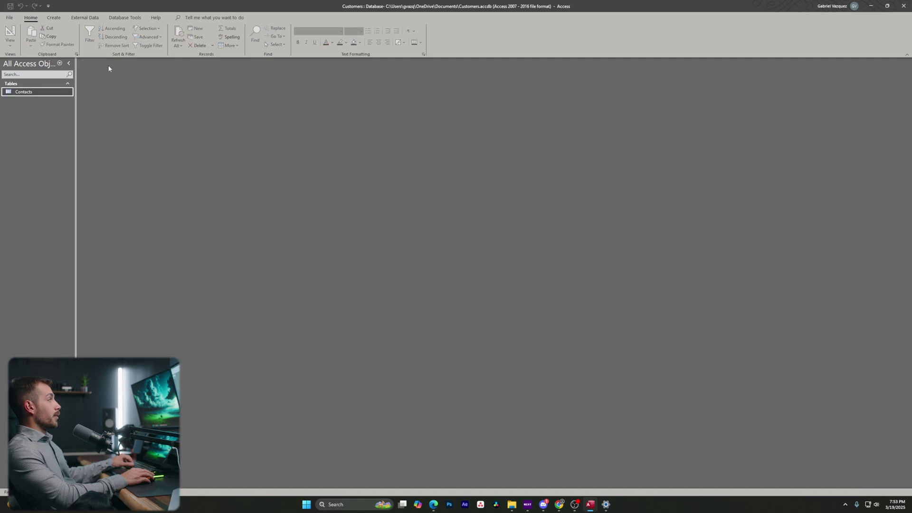
right_click(29, 93)
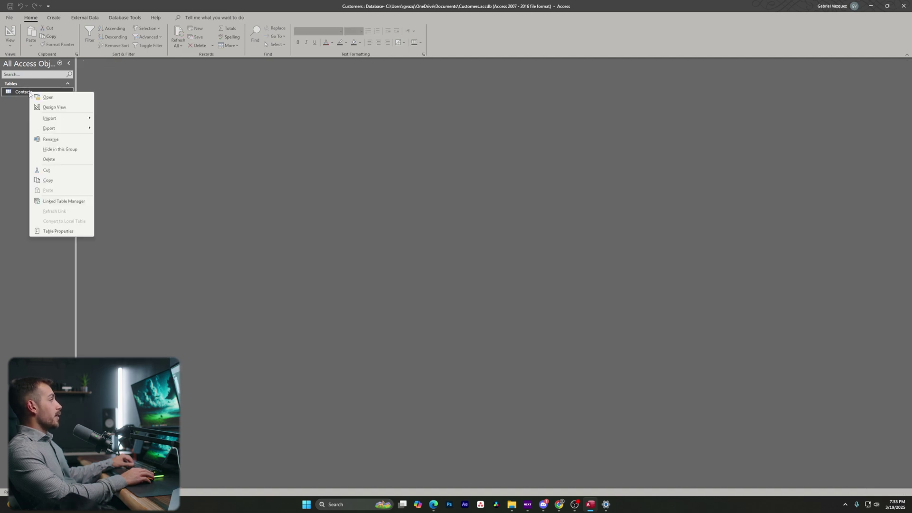
left_click(54, 160)
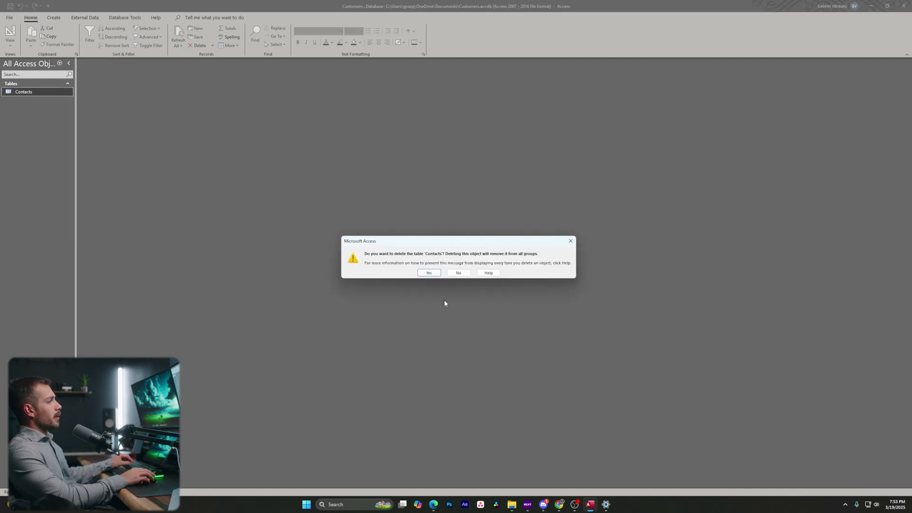
left_click(430, 273)
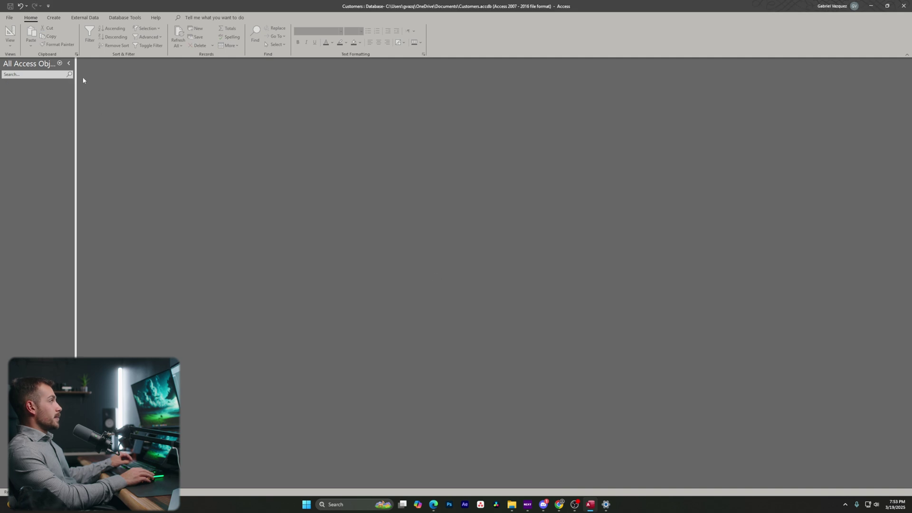
left_click(52, 19)
Create a new table, switch it to Design View and save it as 'Customer List'.
left_click(46, 41)
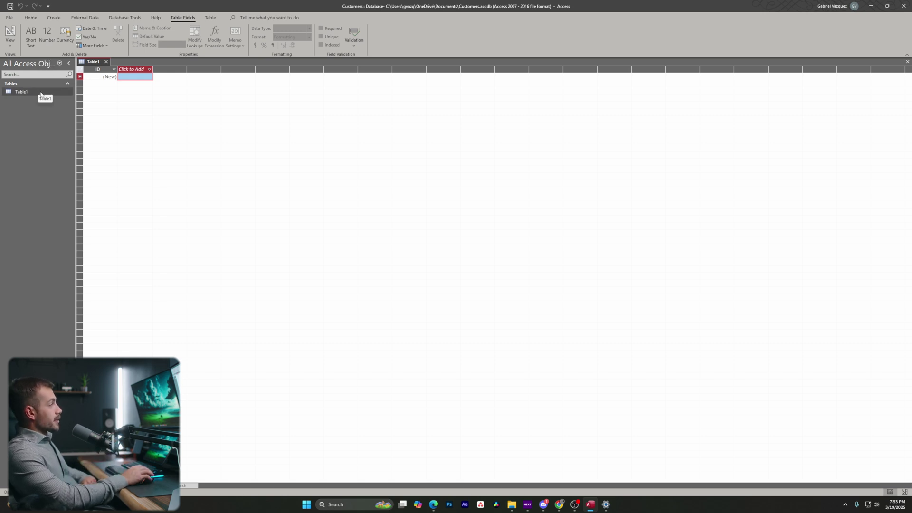
right_click(90, 63)
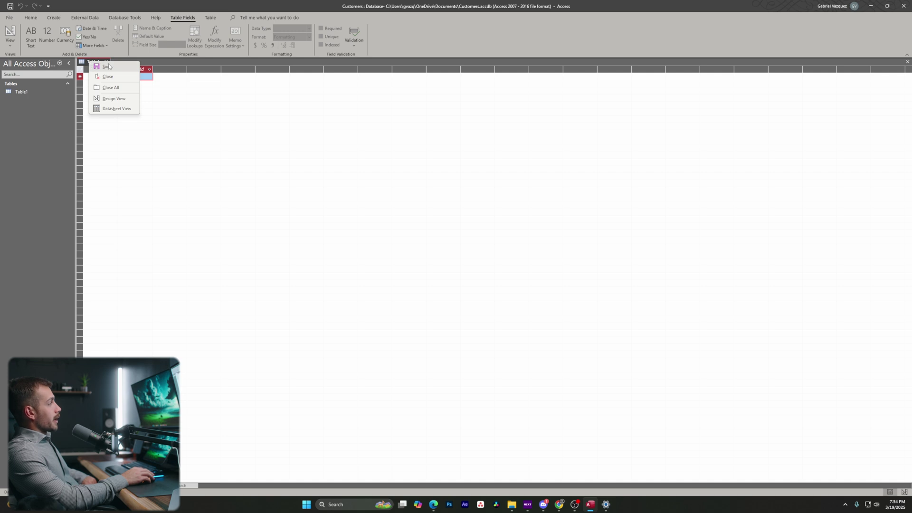
left_click(107, 67)
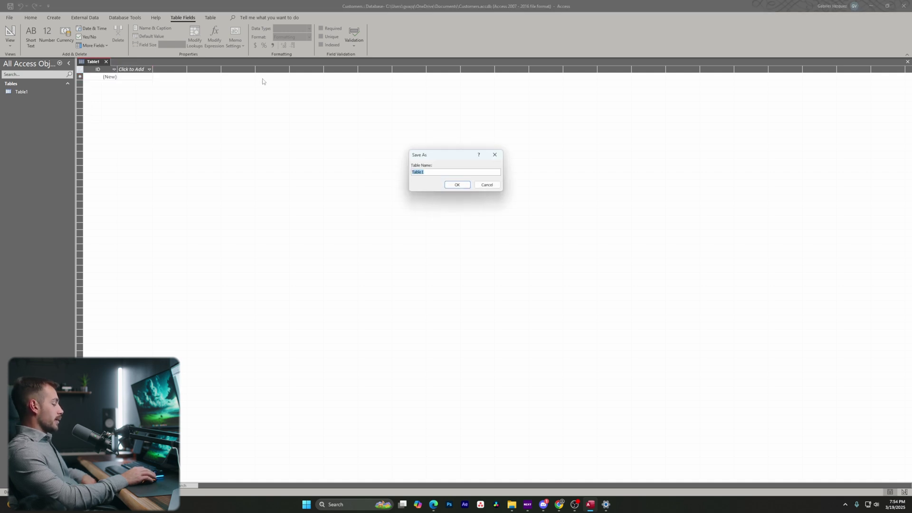
left_click(491, 186)
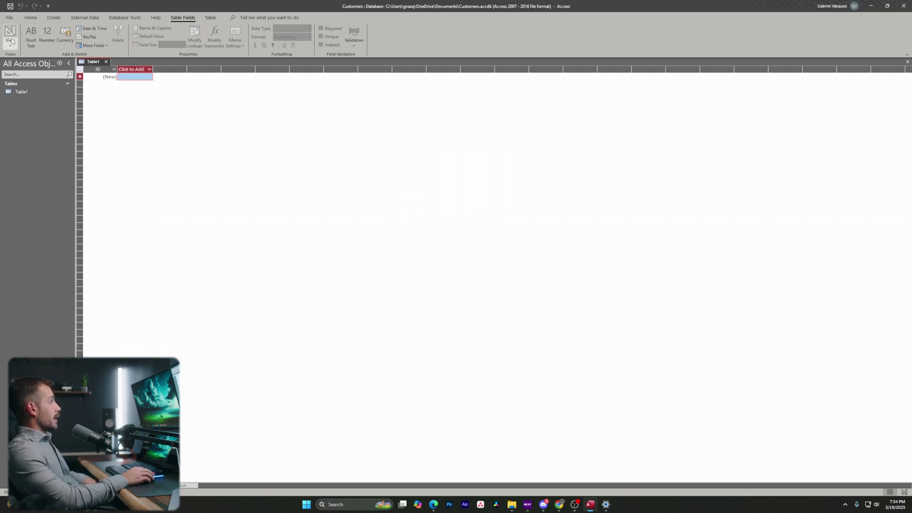
left_click(11, 41)
left_click(26, 75)
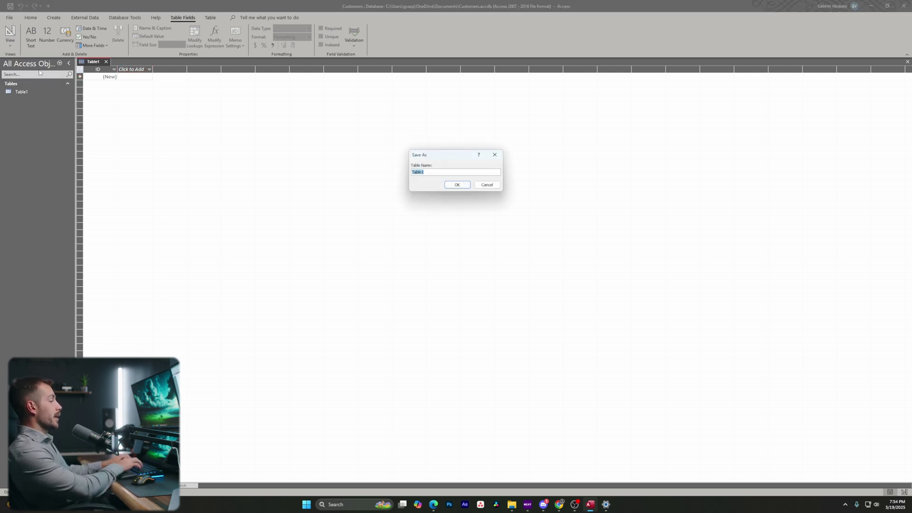
type("Customer")
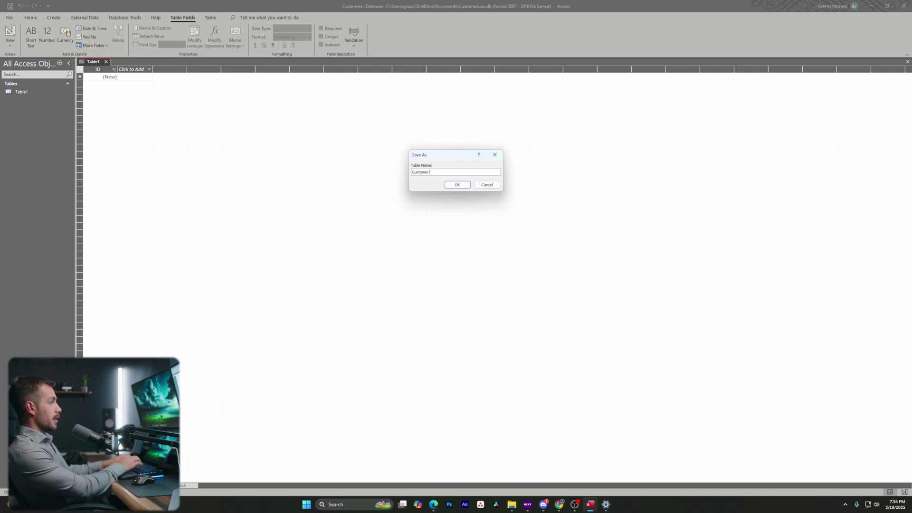
type(" List")
key("Return")
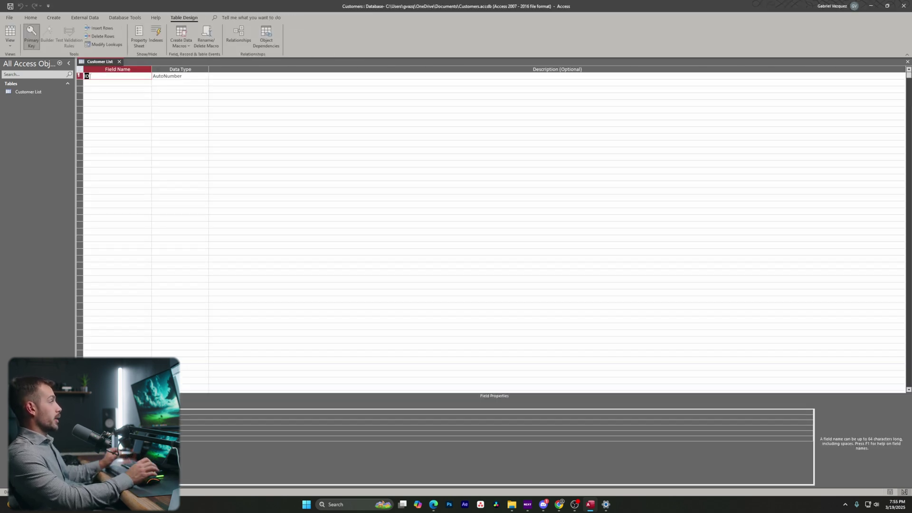
Open the Customer List table in Design View, showing its single AutoNumber ID field.
right_click(107, 74)
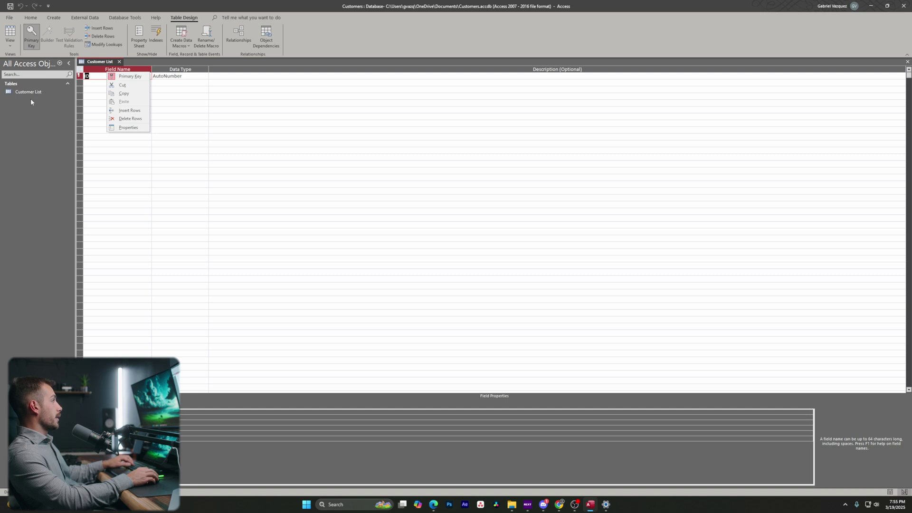
right_click(28, 92)
left_click(45, 112)
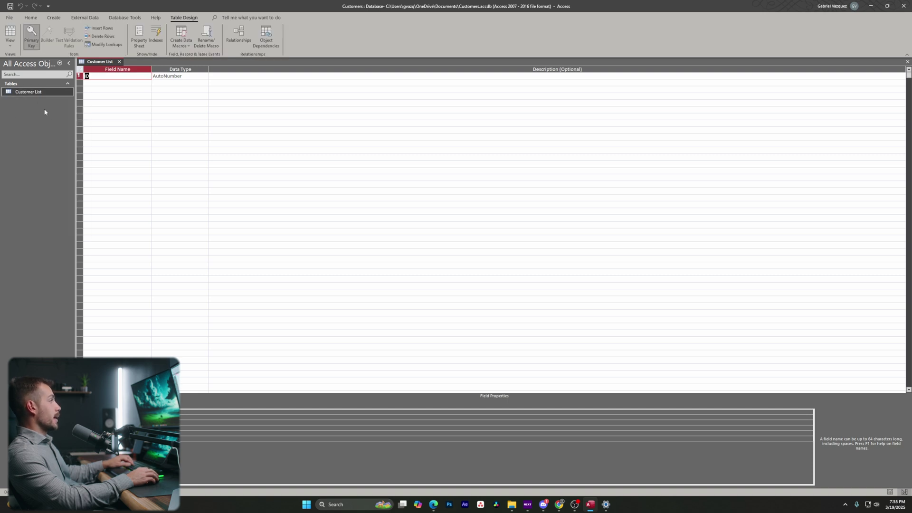
right_click(33, 92)
left_click(53, 111)
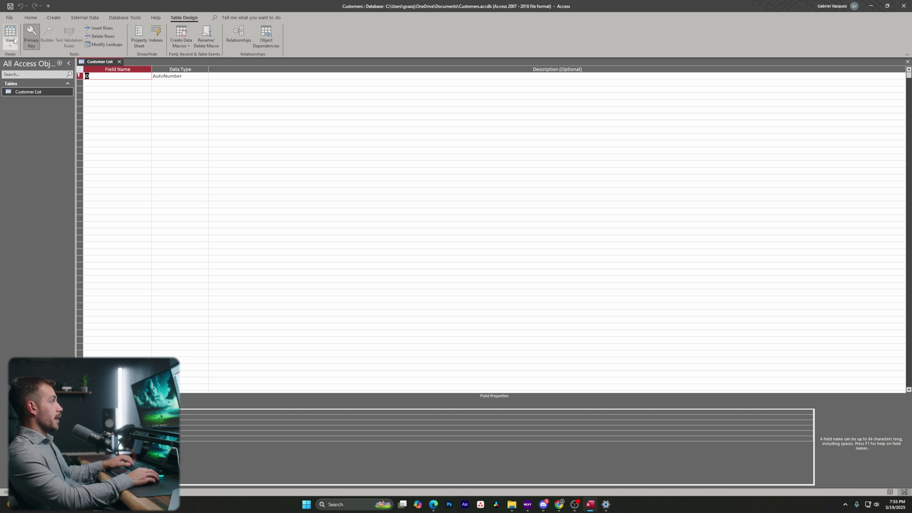
left_click(888, 492)
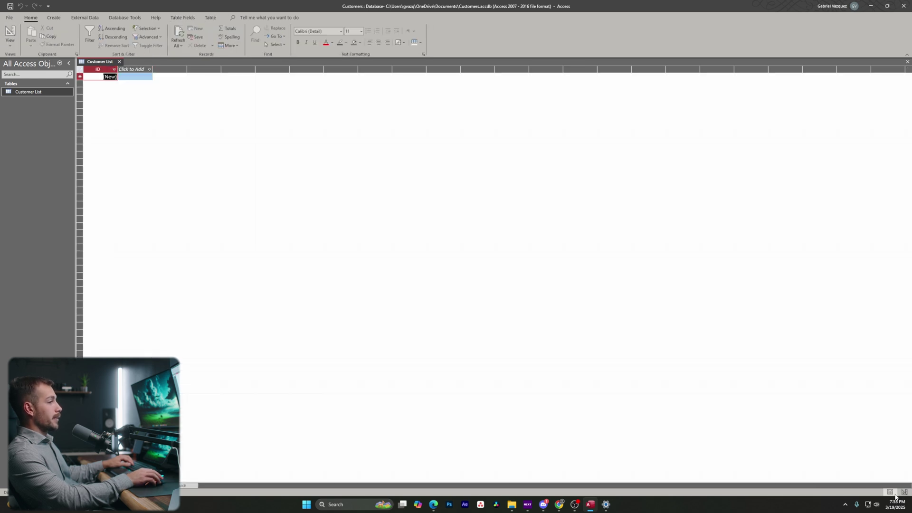
left_click(903, 492)
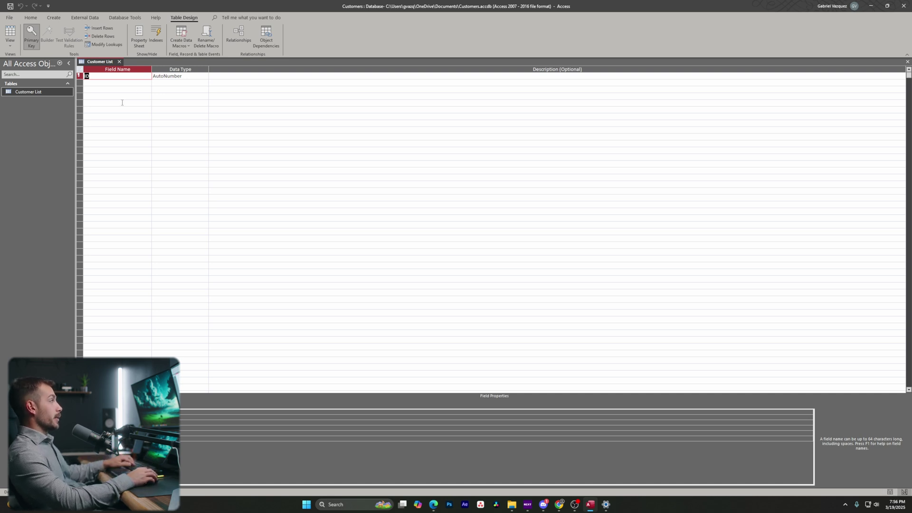
right_click(80, 76)
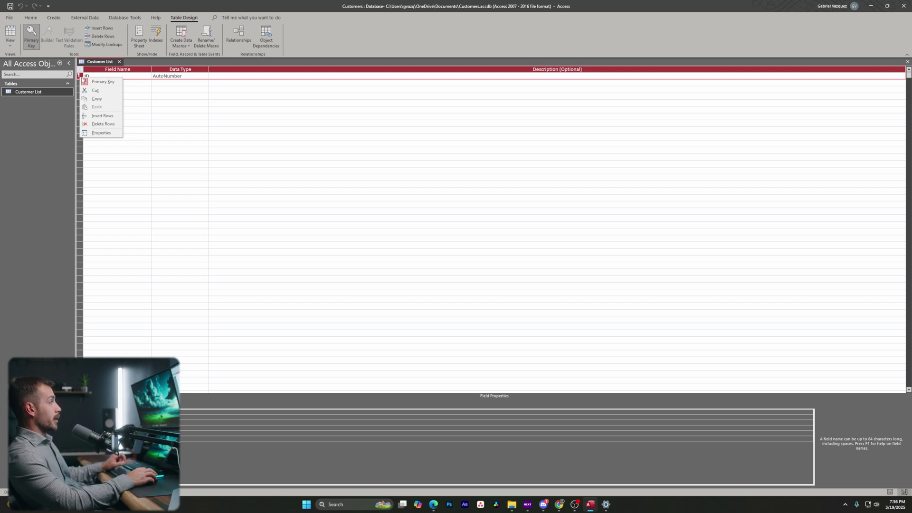
Delete the ID primary-key row and add a 'First name' field as Short Text.
left_click(99, 124)
left_click(444, 273)
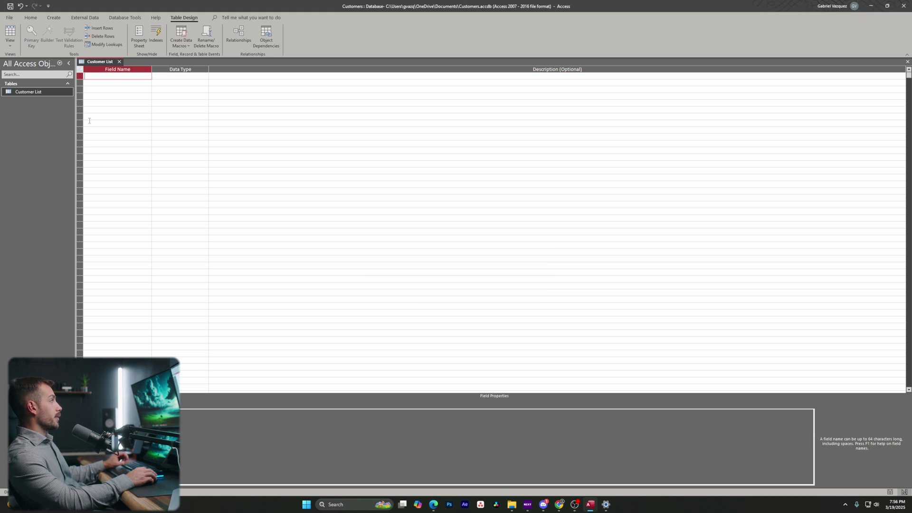
type("F")
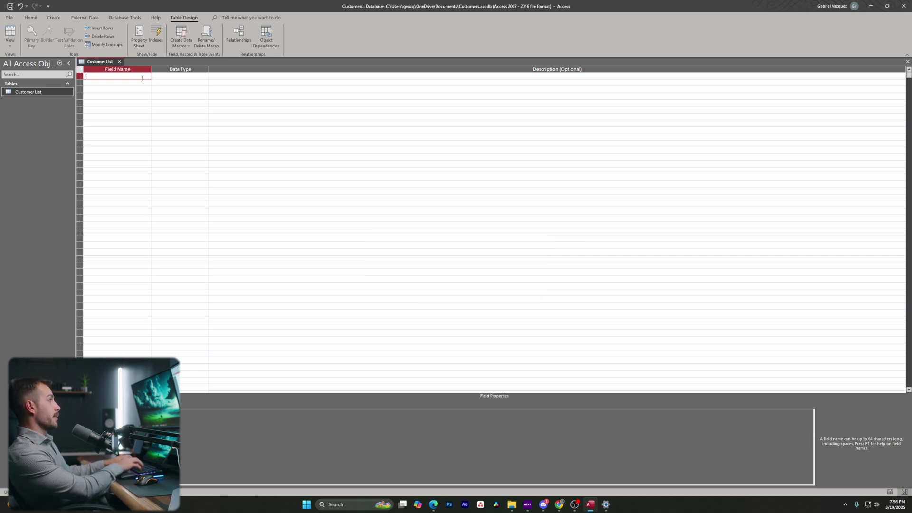
type("irst name")
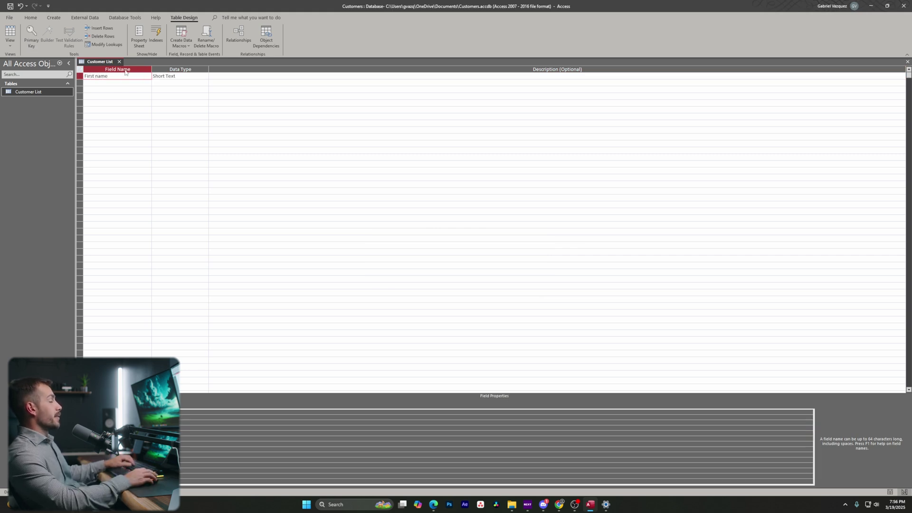
left_click(173, 77)
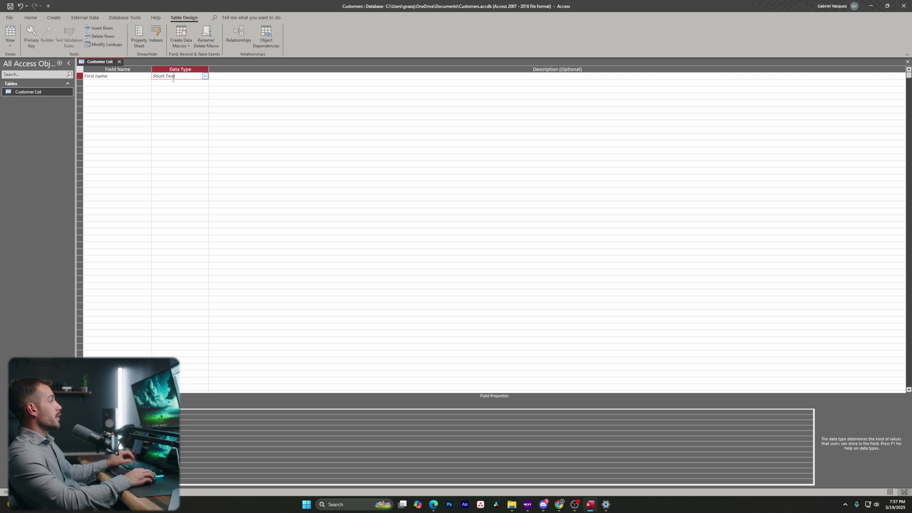
left_click(205, 77)
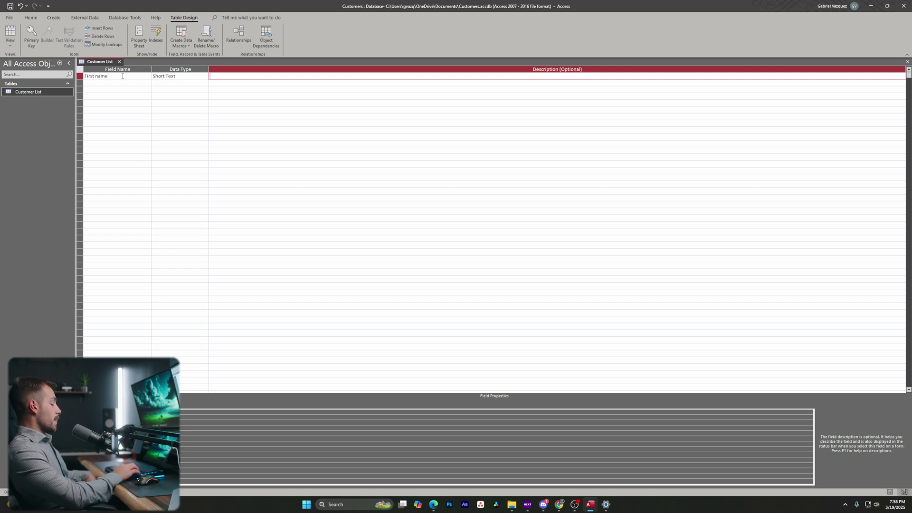
Move through the field grid to the second row's field name cell.
key("Down")
key("Left")
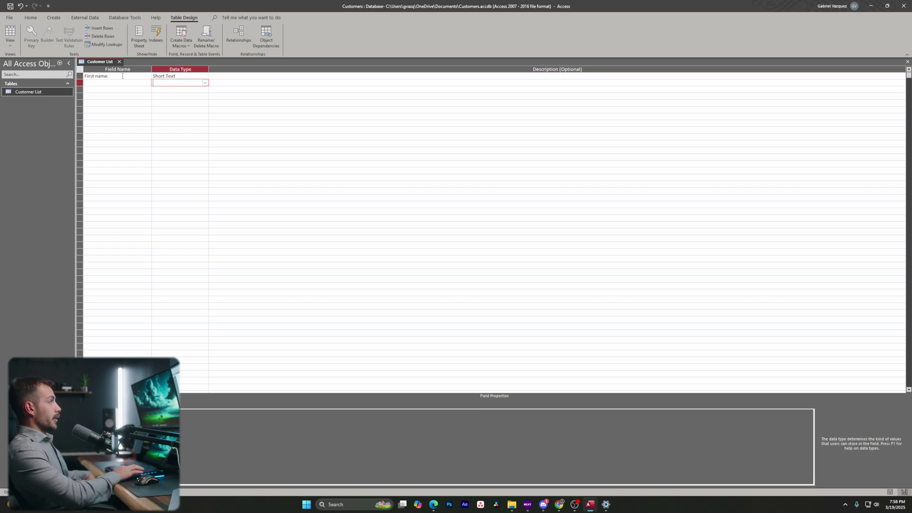
key("Left")
key("Right")
key("Right")
key("Left")
key("Left")
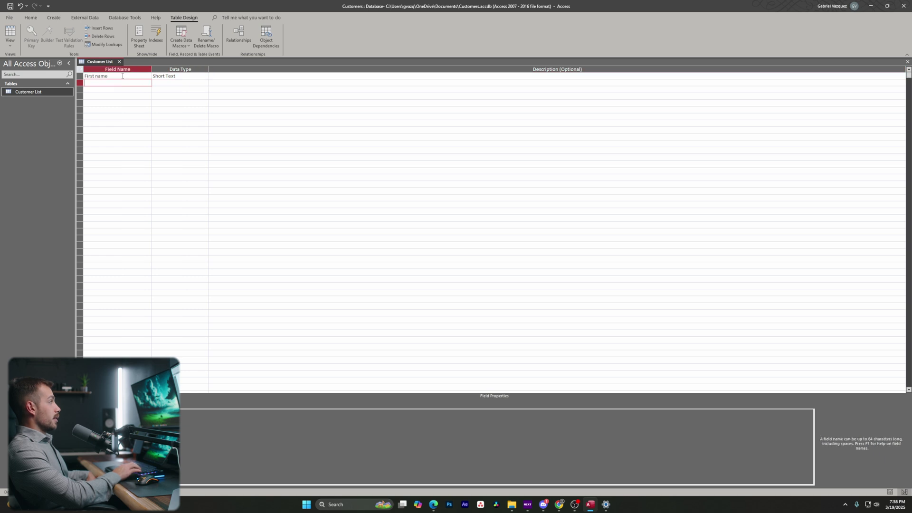
key("Down")
key("Right")
key("Right")
key("Up")
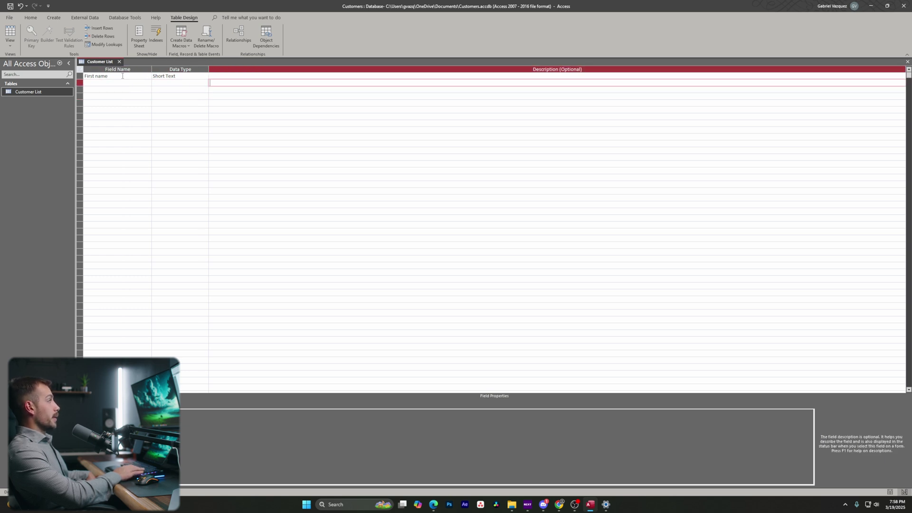
key("Left")
key("Left")
key("Right")
key("Right")
key("Up")
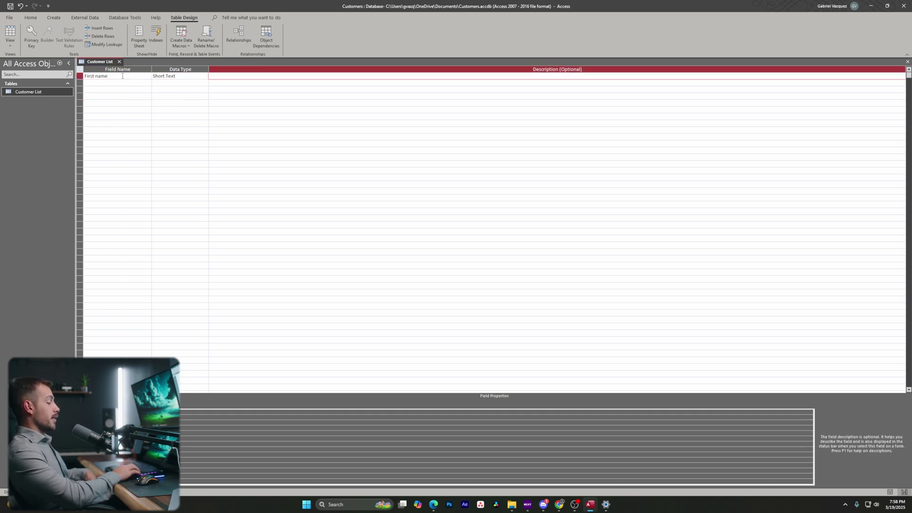
key("Down")
key("Left")
key("Left")
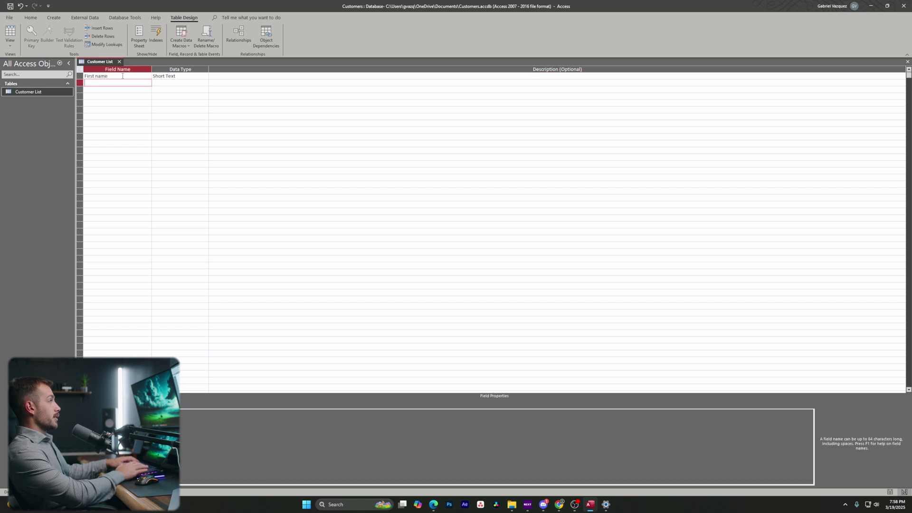
key("Right")
key("Left")
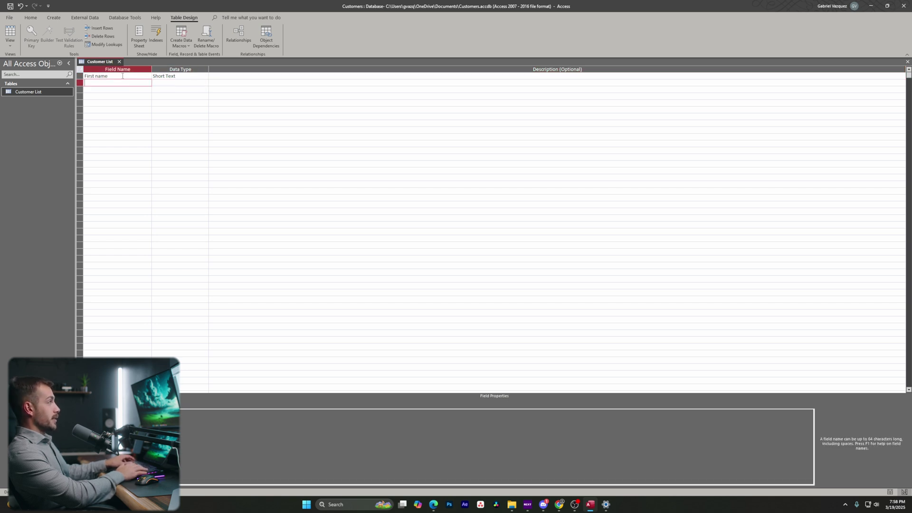
Add 'Last name' and 'Email' as Short Text fields.
type("Last name")
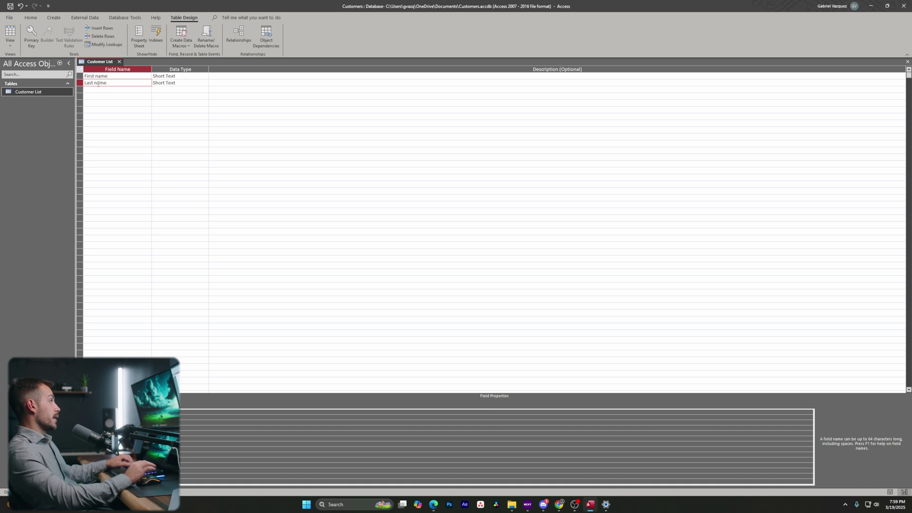
key("Tab")
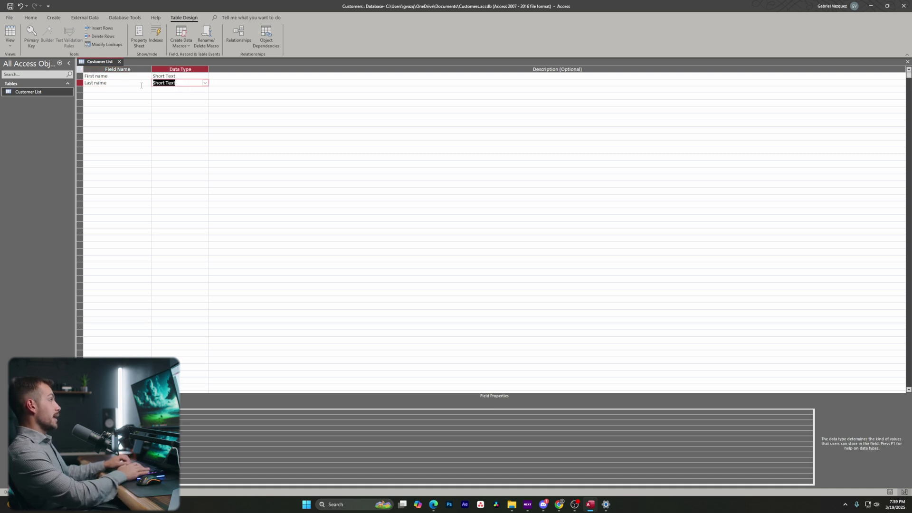
key("Tab")
key("Tab")
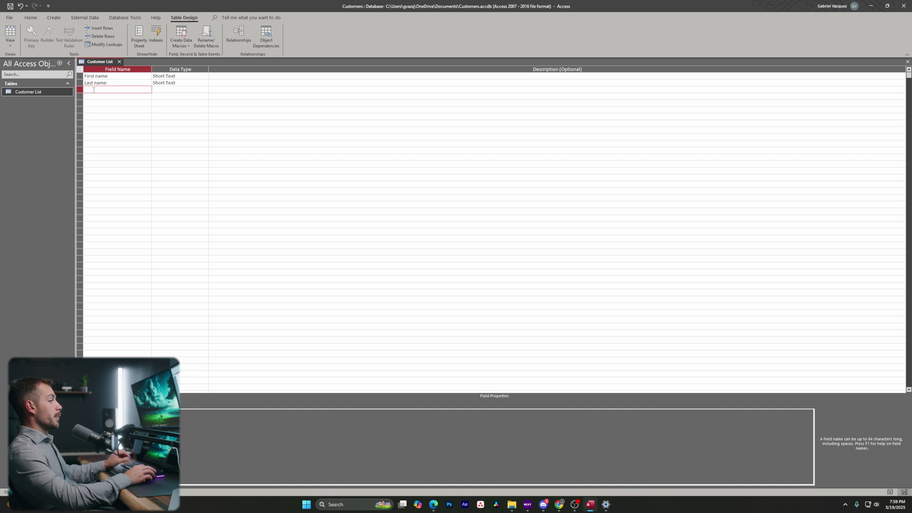
type("Email")
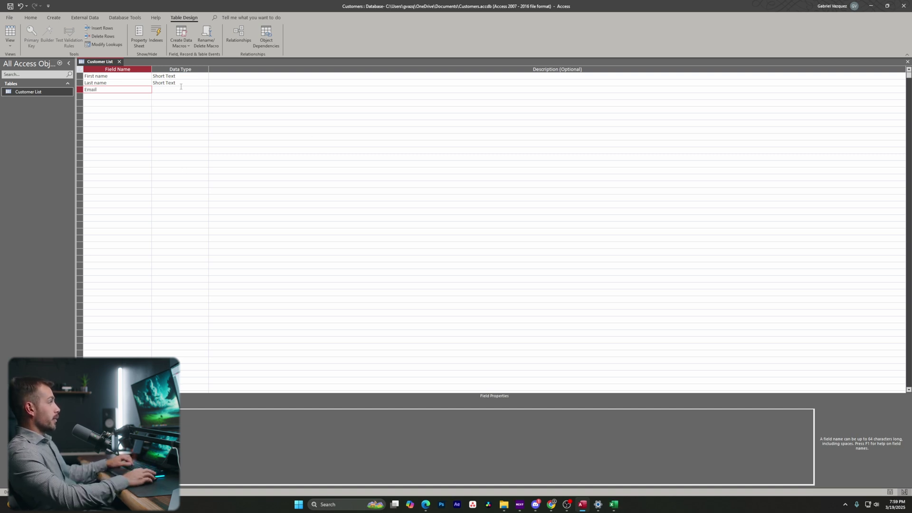
key("Tab")
Add 'Address' and 'Purchased SKUs' fields, then switch to Datasheet View.
left_click(131, 95)
type("A")
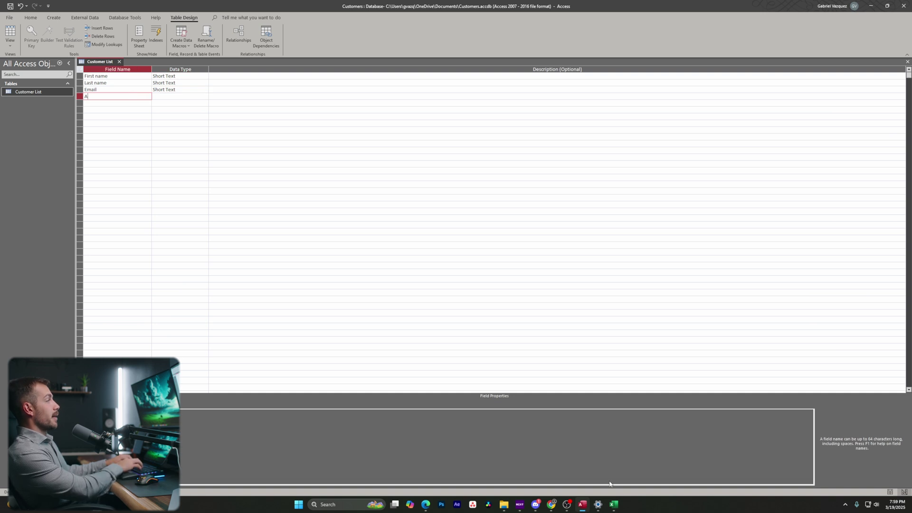
type("ddress")
key("Tab")
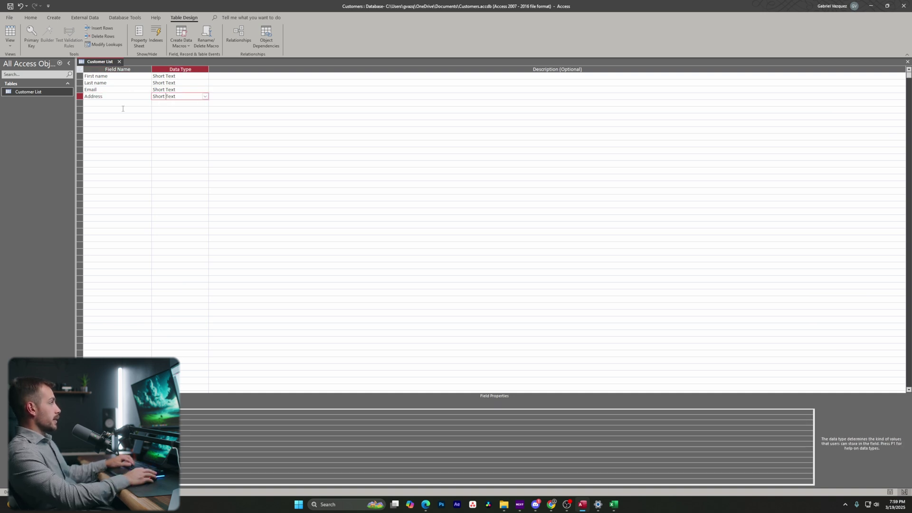
left_click(122, 104)
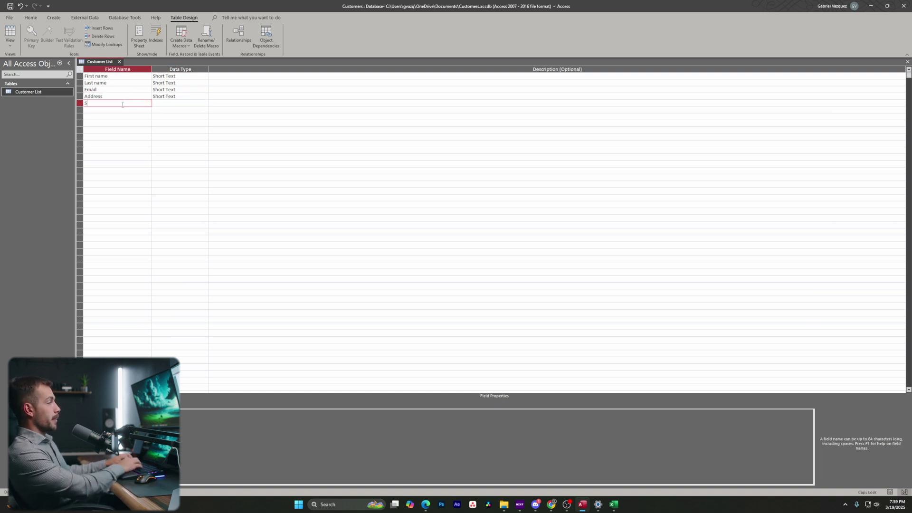
type("Purchased SKU")
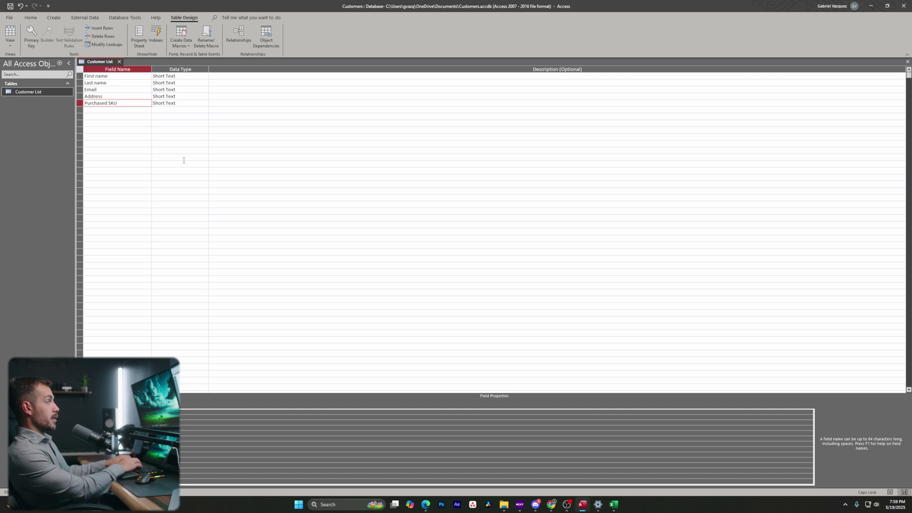
type("s")
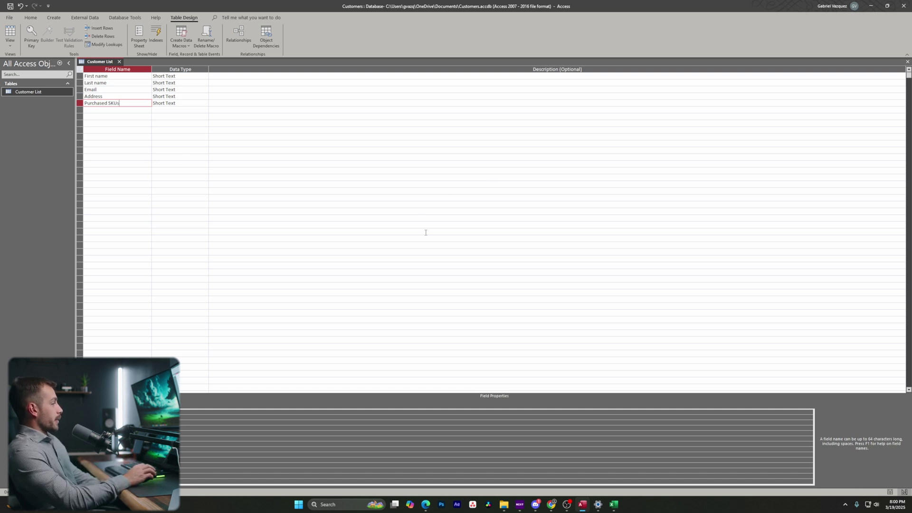
left_click(890, 492)
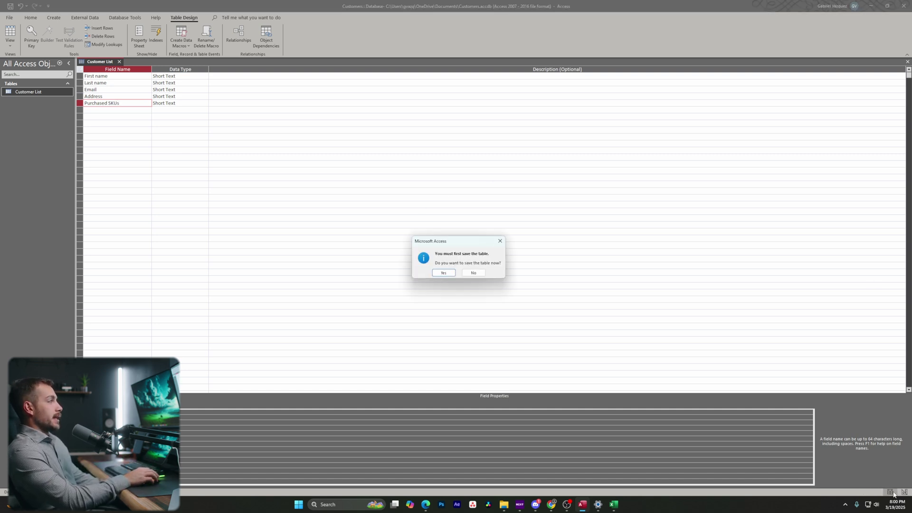
Save the table and enter the first customer's first name, last name and e-mail.
left_click(443, 275)
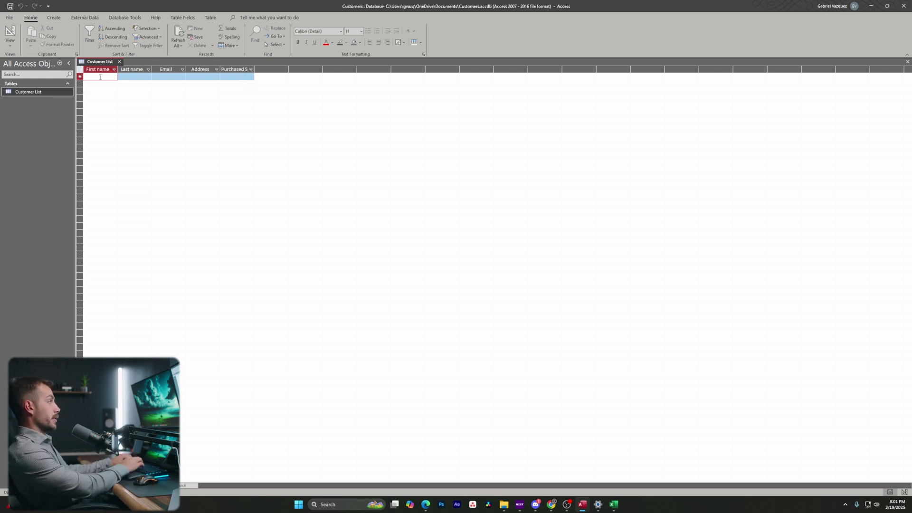
key("Tab")
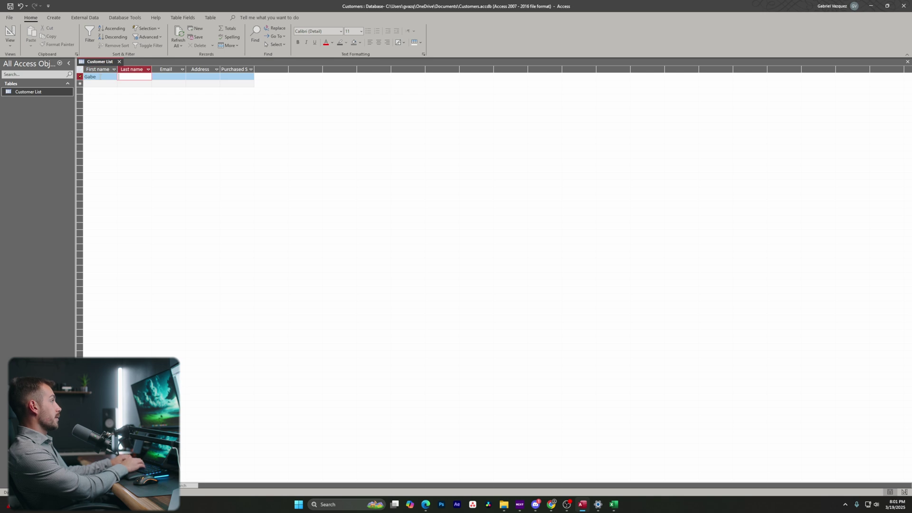
key("Tab")
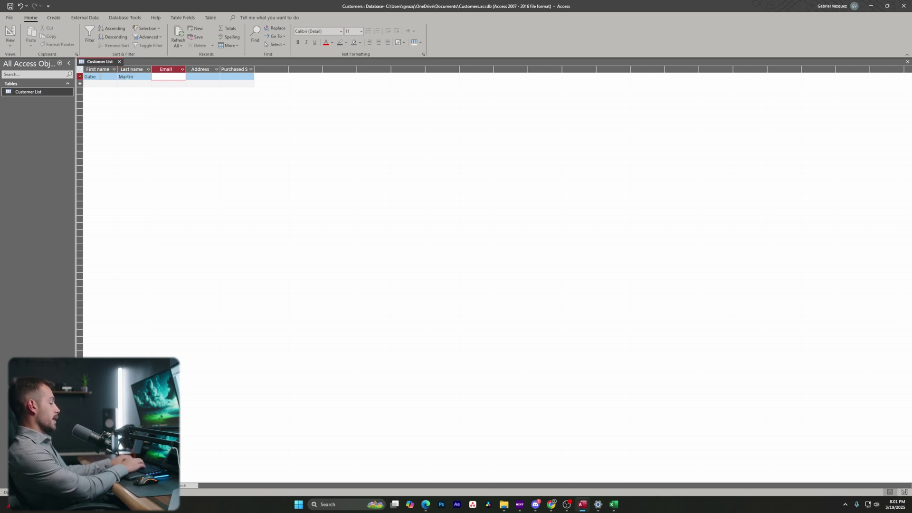
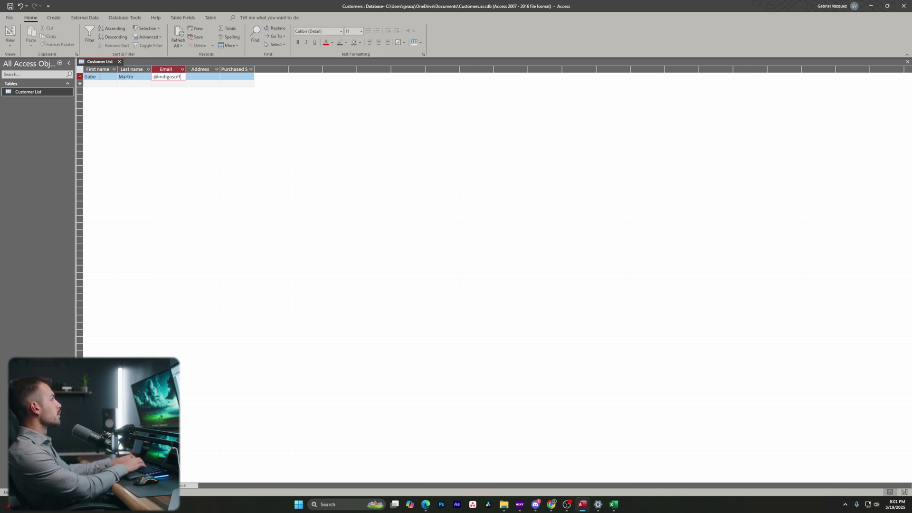
key("Tab")
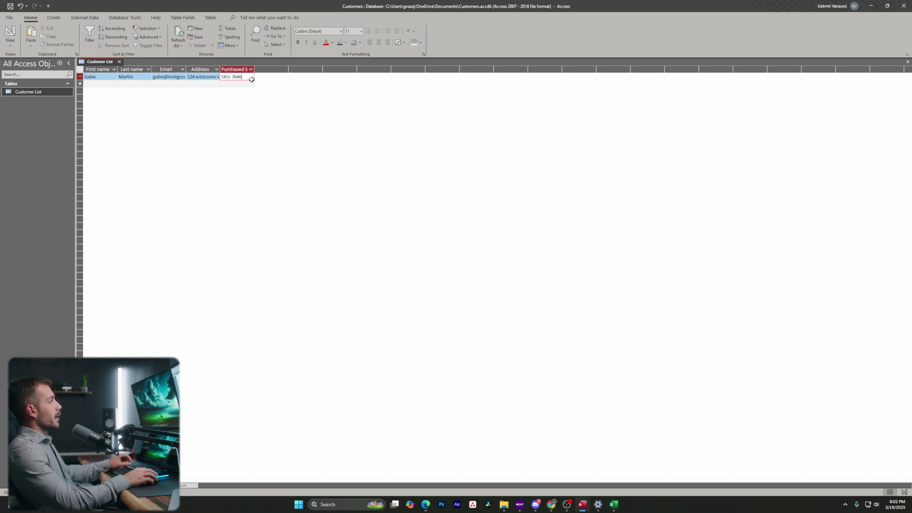
key("Tab")
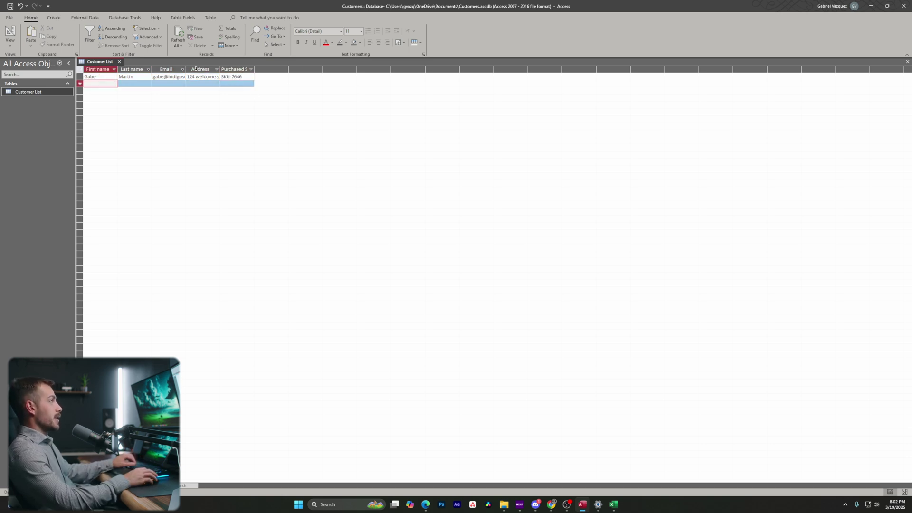
Return to the first record and move across to its address field.
left_click(109, 77)
key("Tab")
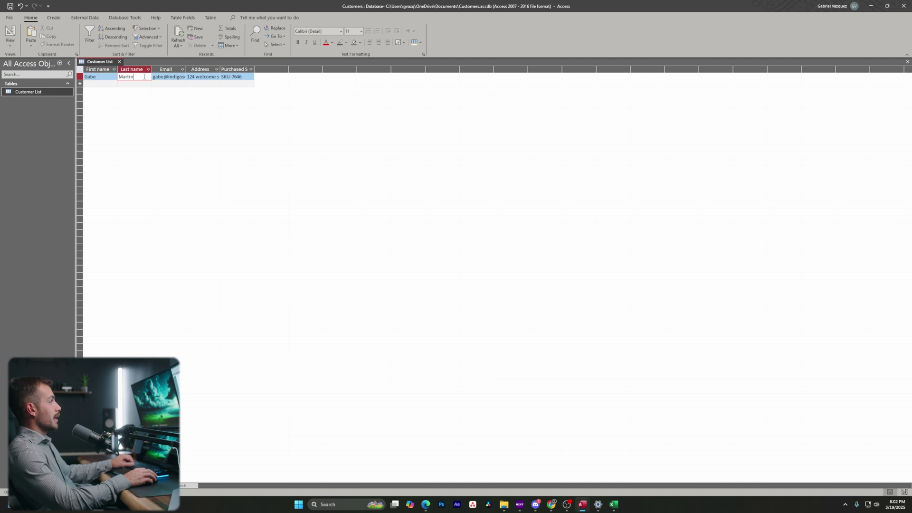
key("Tab")
key("Tab")
key("Tab")
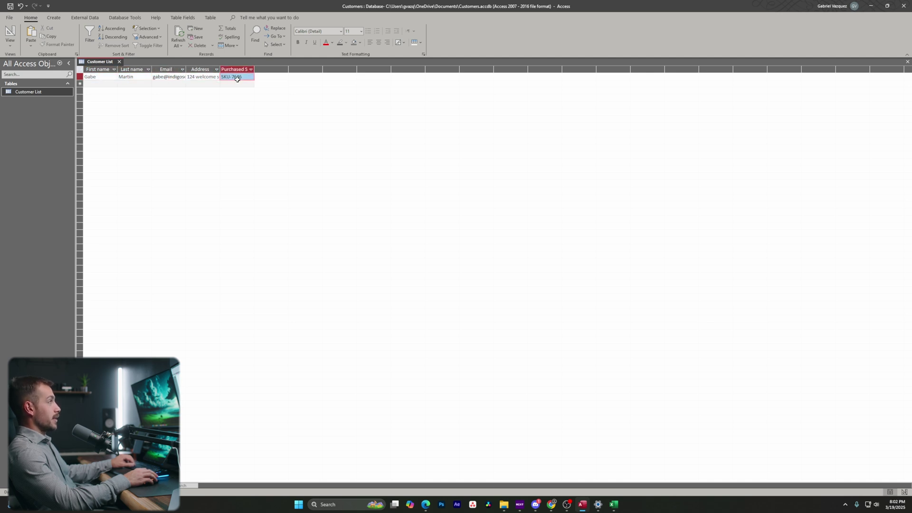
Auto-fit all five Customer List columns so e-mail, address and SKUs show fully.
left_click_drag(106, 70, 252, 71)
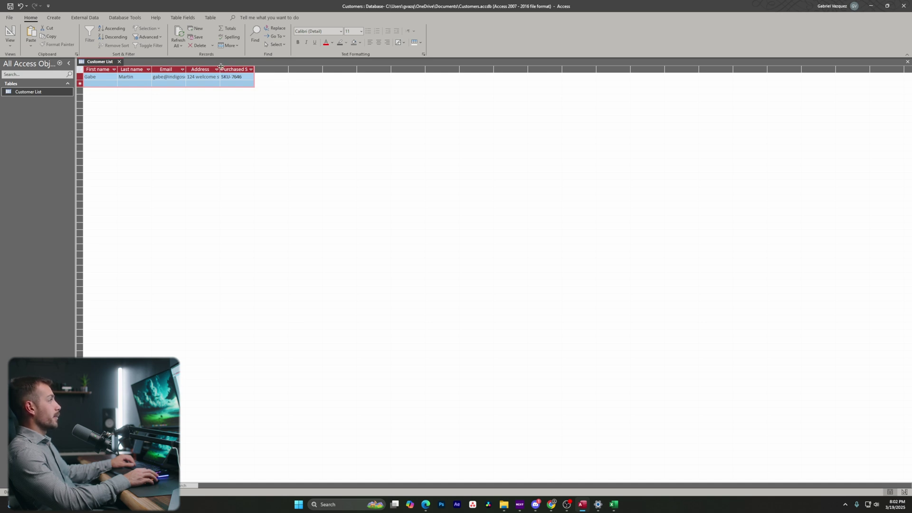
double_click(220, 67)
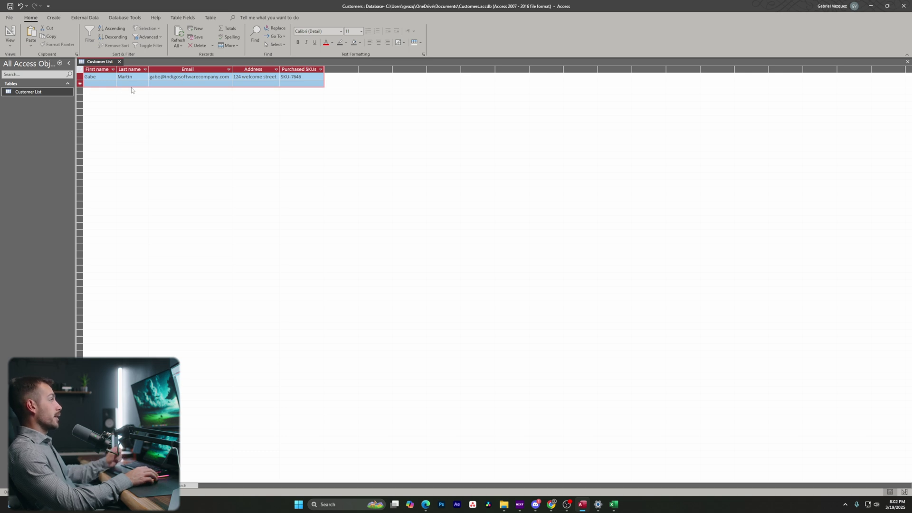
left_click(295, 77)
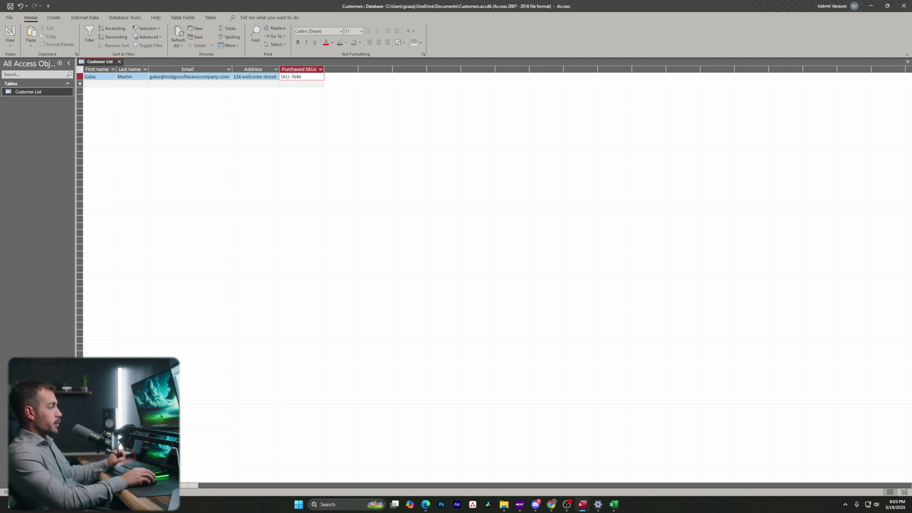
key("Home")
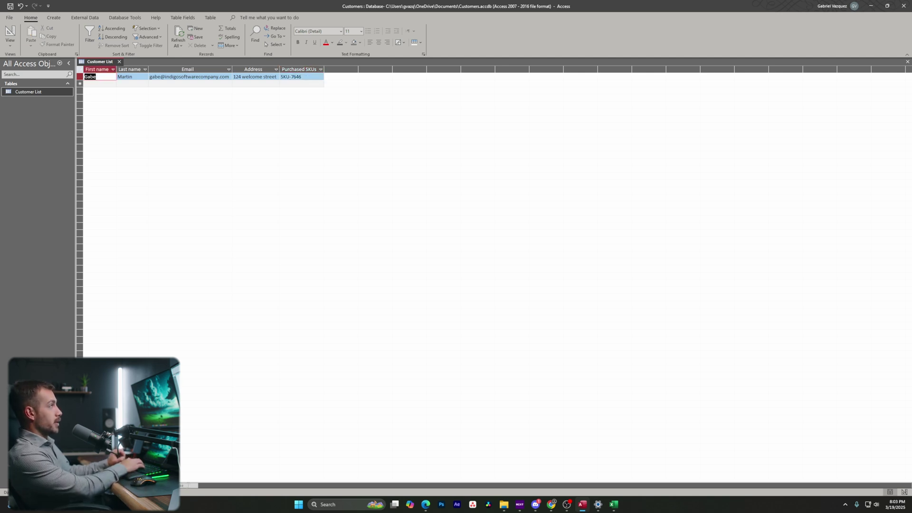
key("shift+Left")
key("shift+Left")
key("shift+Left")
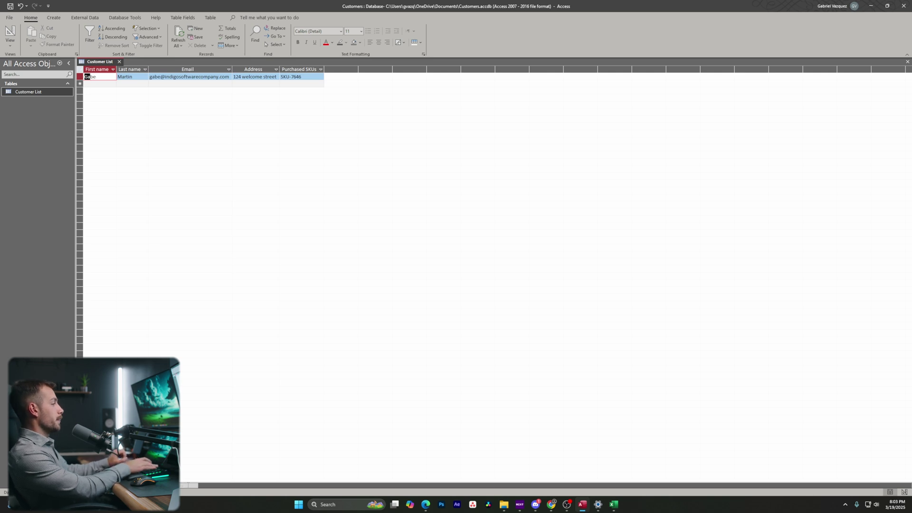
left_click(613, 505)
Auto-fit Excel columns A–F and check the Last Name, Email, Address and Purchased SKUs headings.
left_click_drag(365, 118, 336, 89)
scroll(161, 311, "down", 2)
scroll(161, 311, "up", 2)
left_click_drag(108, 166, 221, 166)
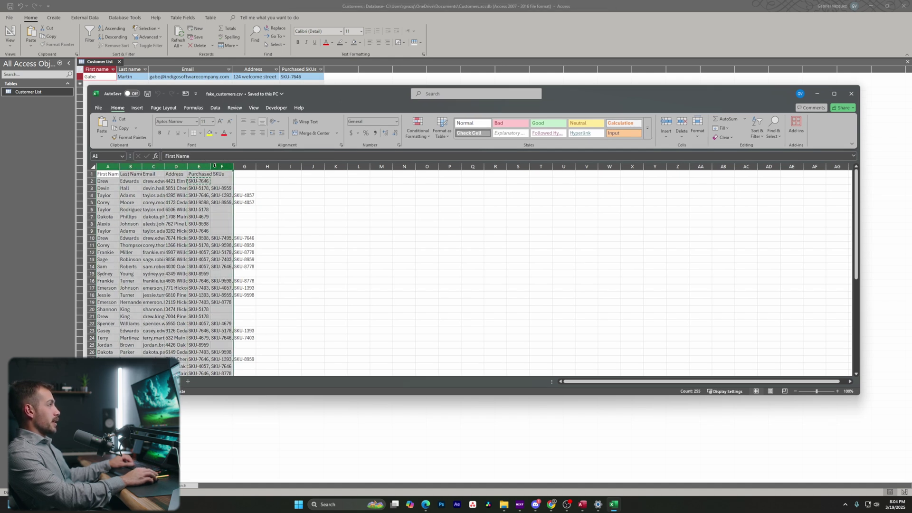
double_click(141, 165)
left_click(121, 175)
left_click(132, 174)
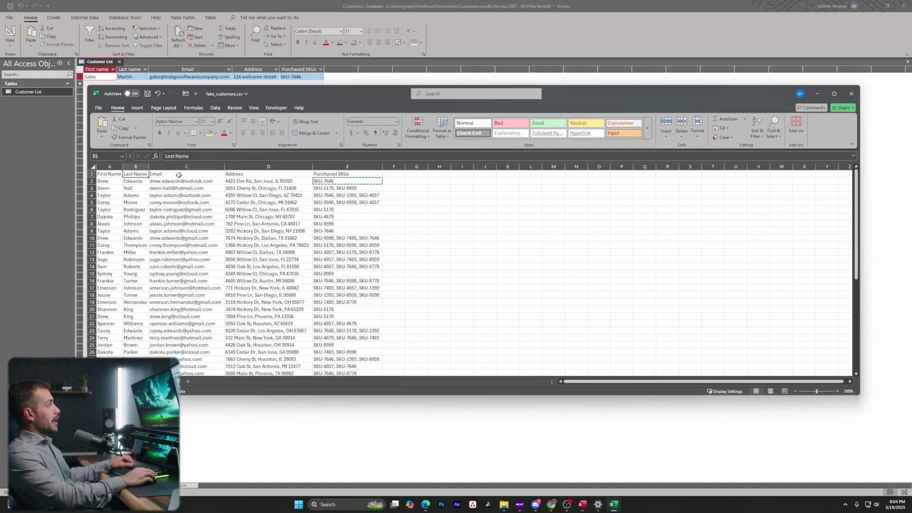
left_click(180, 174)
left_click(242, 174)
left_click(353, 174)
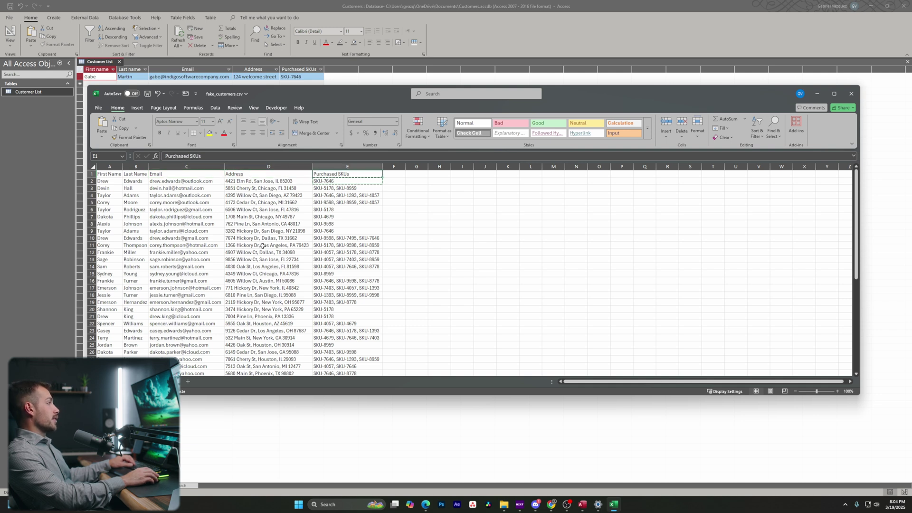
scroll(150, 305, "down", 15)
scroll(150, 306, "up", 15)
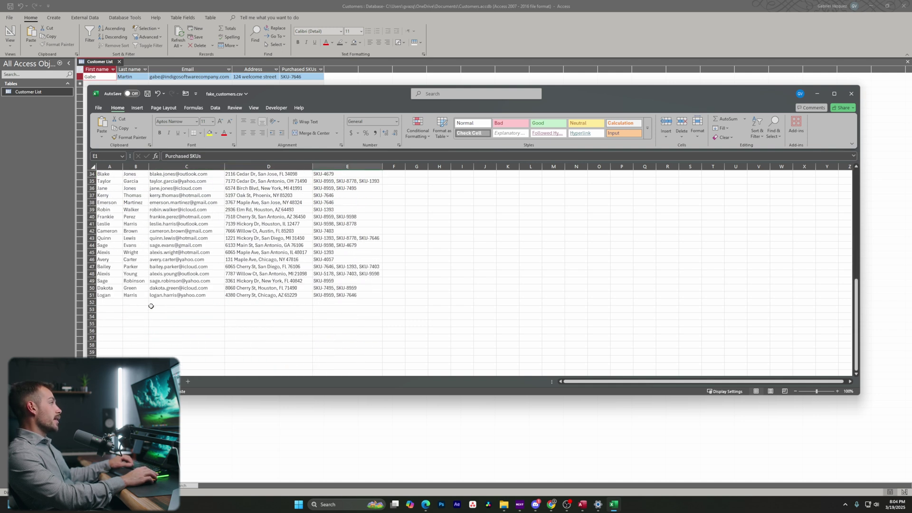
key("ctrl+c")
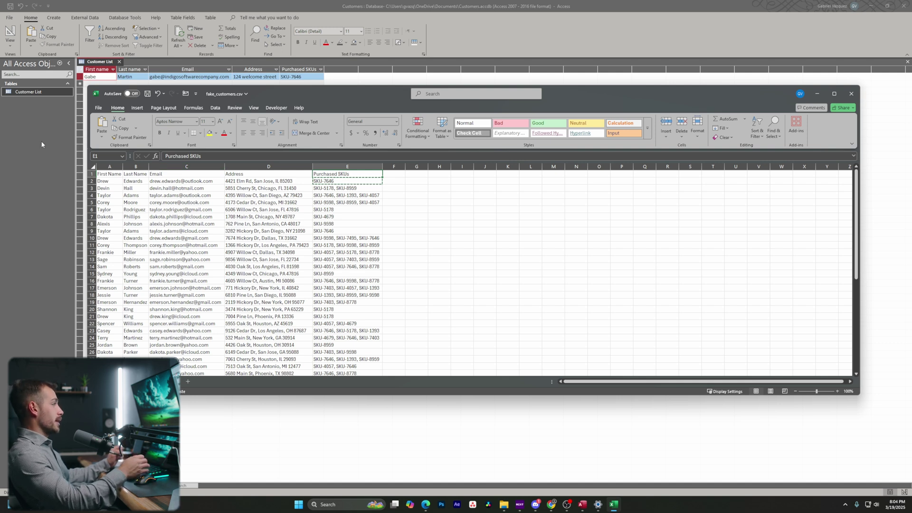
Save the sheet as Excel workbook fake_customers.xlsx in Downloads and return to Access.
left_click(98, 108)
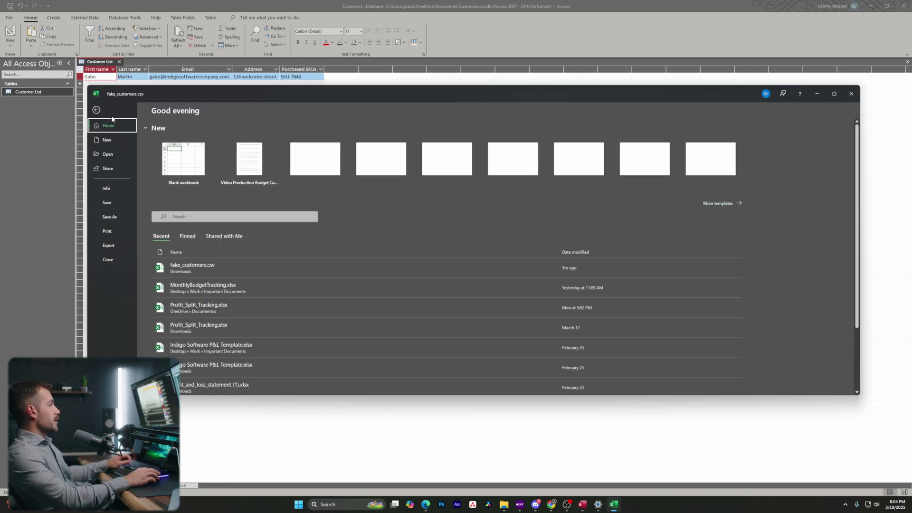
left_click(107, 218)
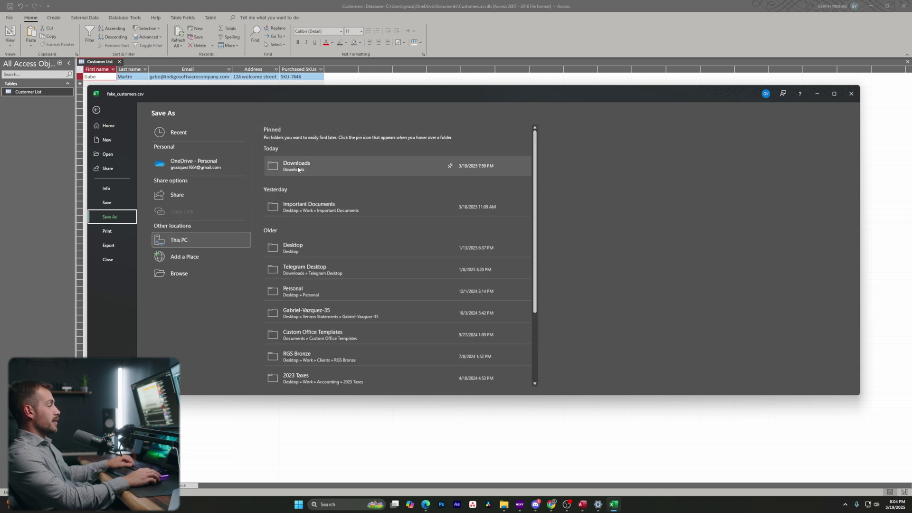
left_click(304, 166)
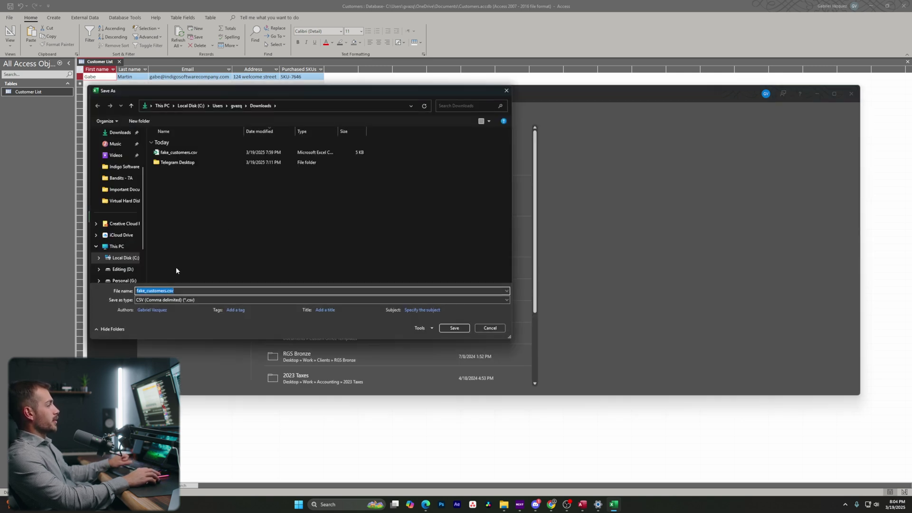
left_click(188, 299)
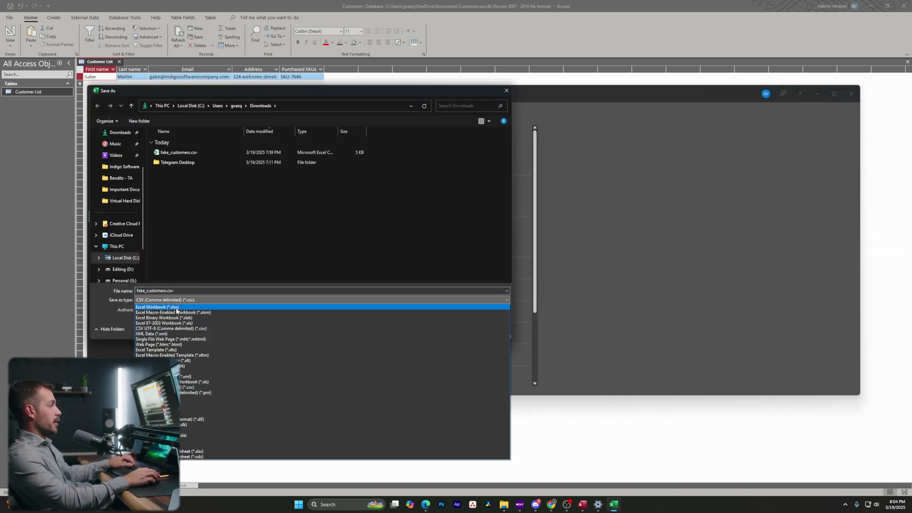
left_click(171, 307)
left_click(454, 337)
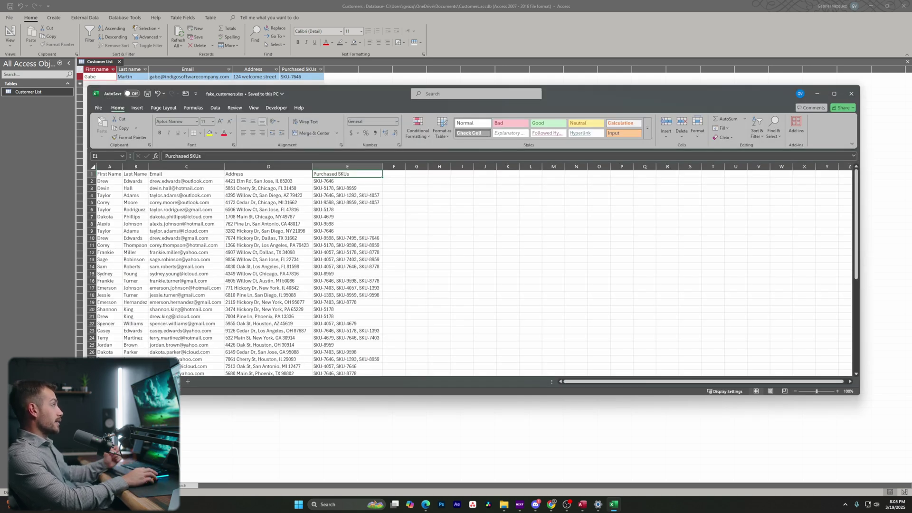
left_click(41, 93)
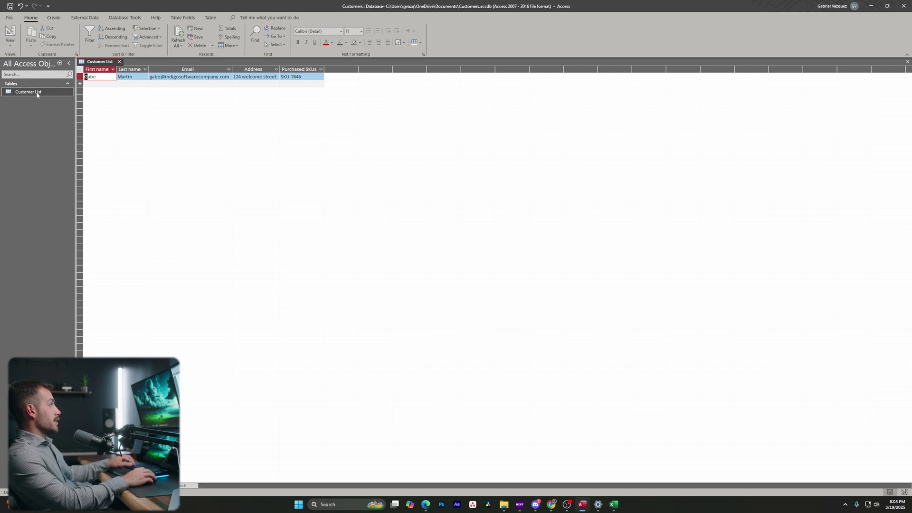
Close Customer List keeping its layout changes, and start an Excel import for it.
left_click(120, 62)
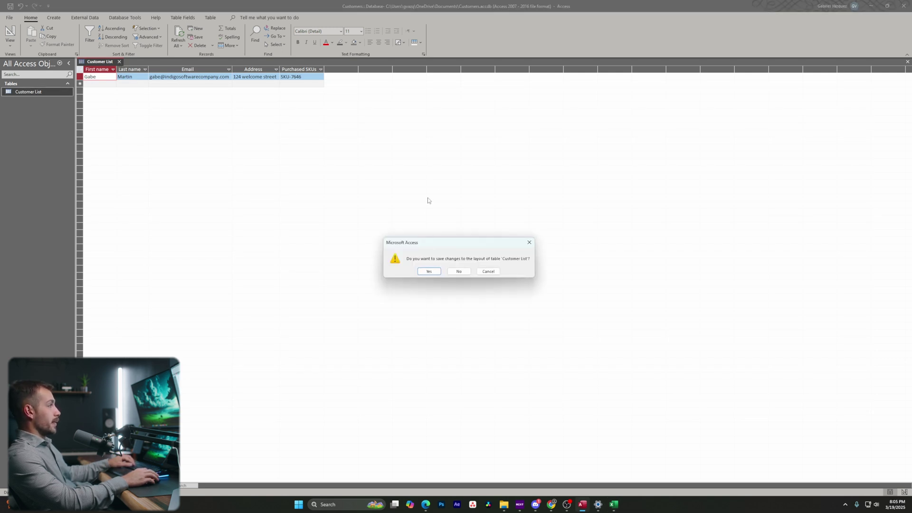
left_click(437, 272)
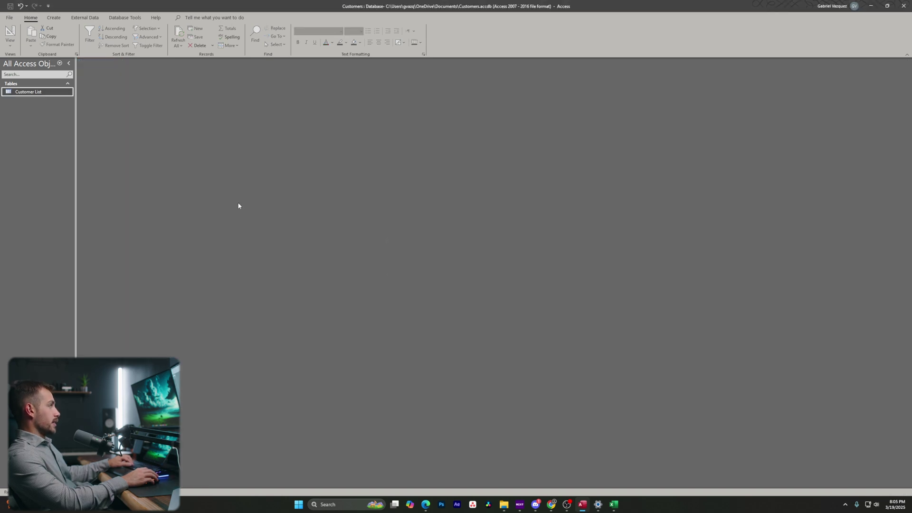
right_click(45, 94)
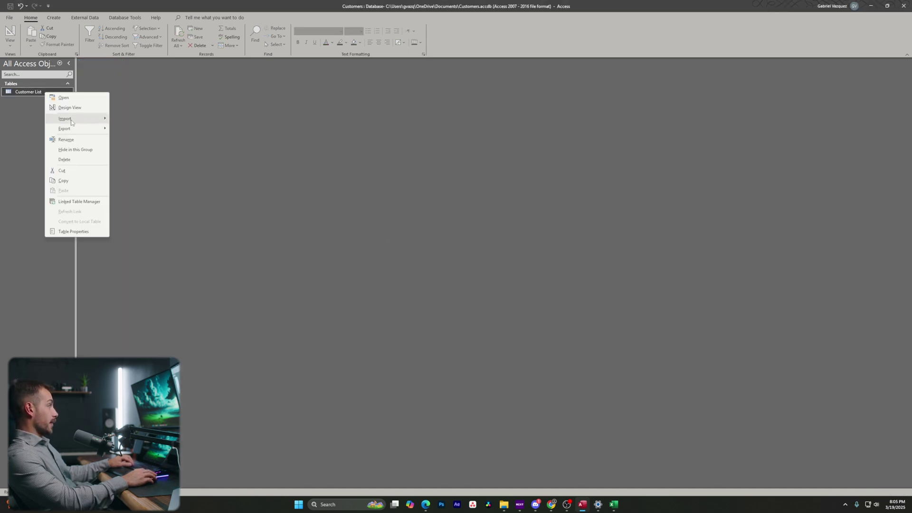
mouse_move(72, 120)
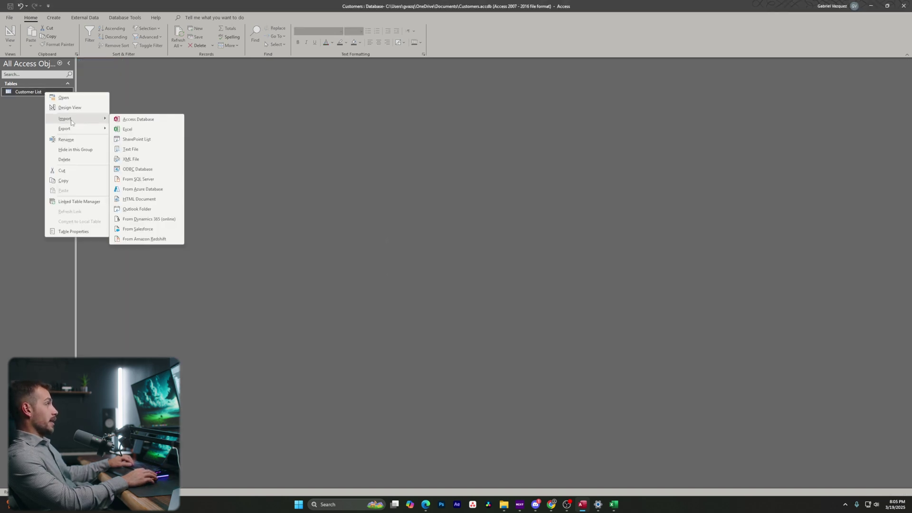
left_click(125, 132)
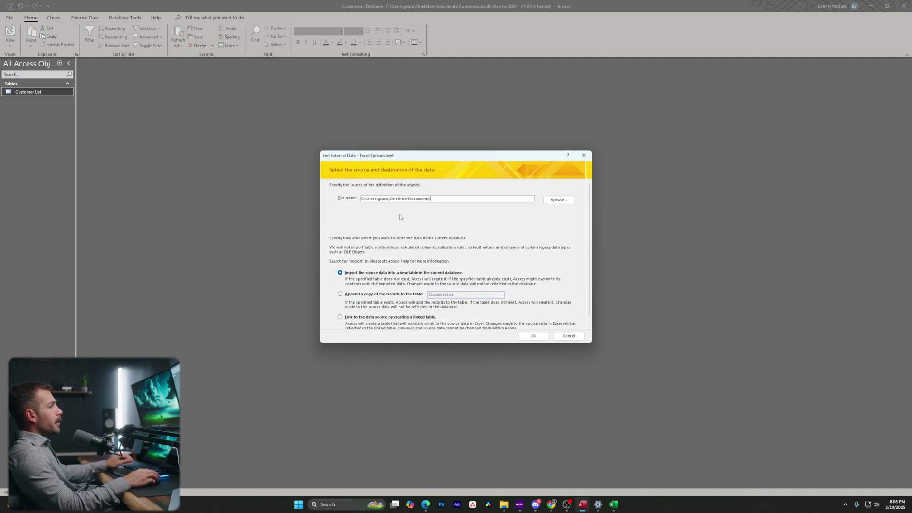
Set the import to append records to Customer List and browse for the source file.
scroll(410, 272, "down", 1)
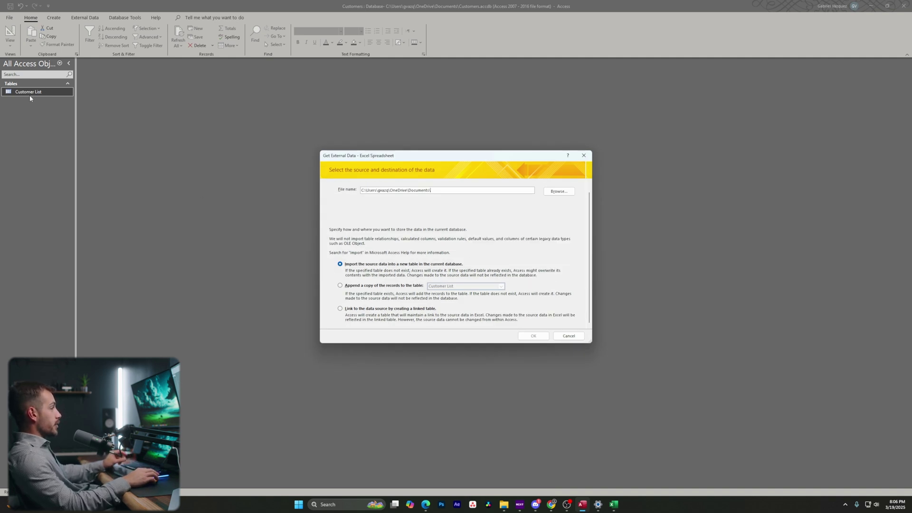
left_click(359, 286)
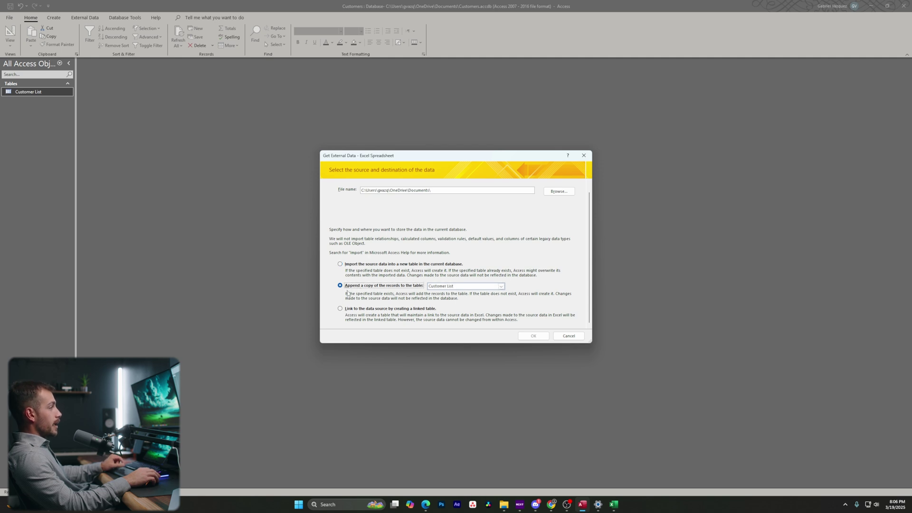
left_click(448, 287)
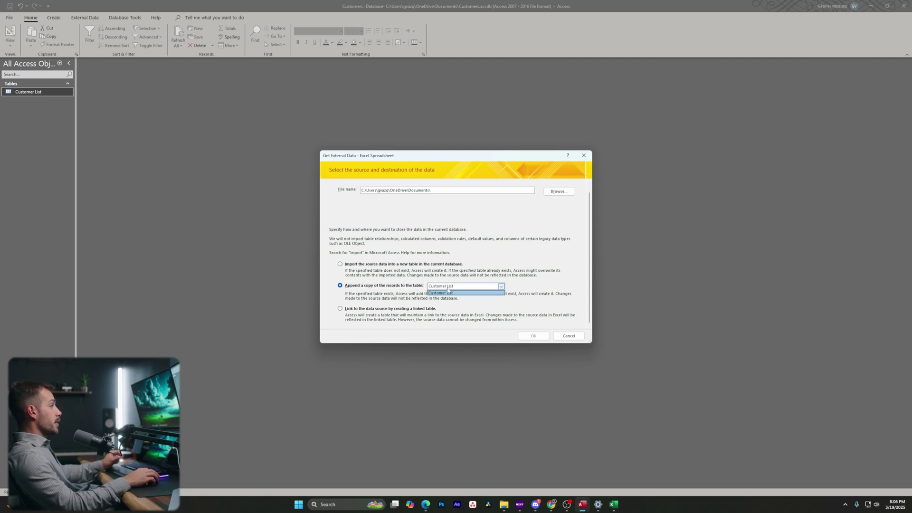
left_click(447, 291)
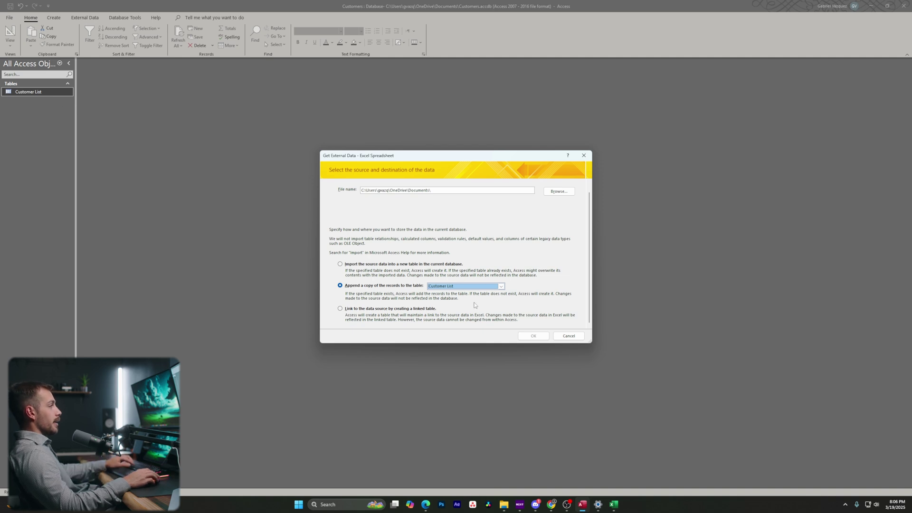
left_click(552, 192)
Choose fake_customers.xlsx from Downloads as the source and advance the wizard to its final page.
left_click(351, 242)
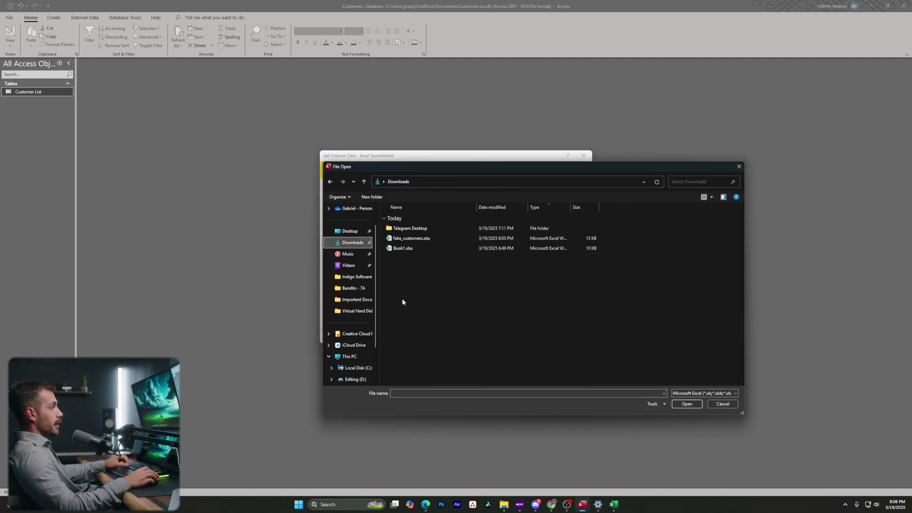
left_click(404, 240)
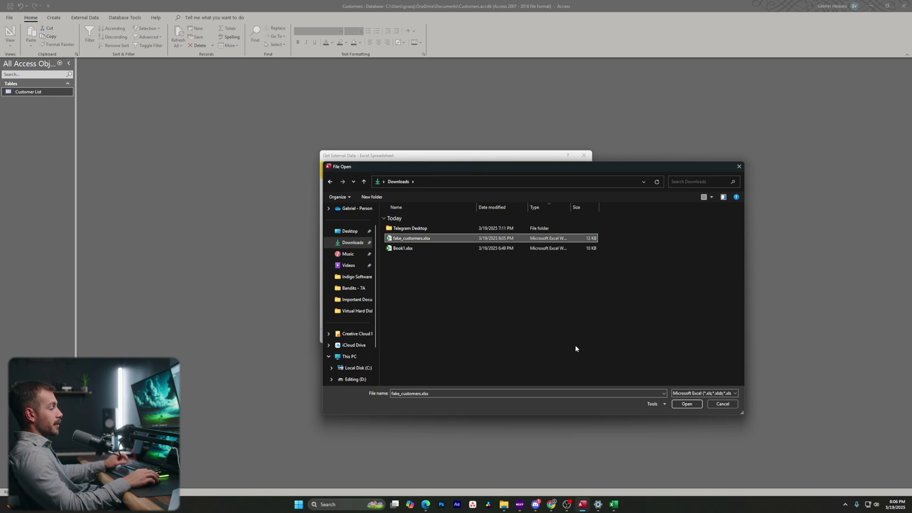
left_click(686, 404)
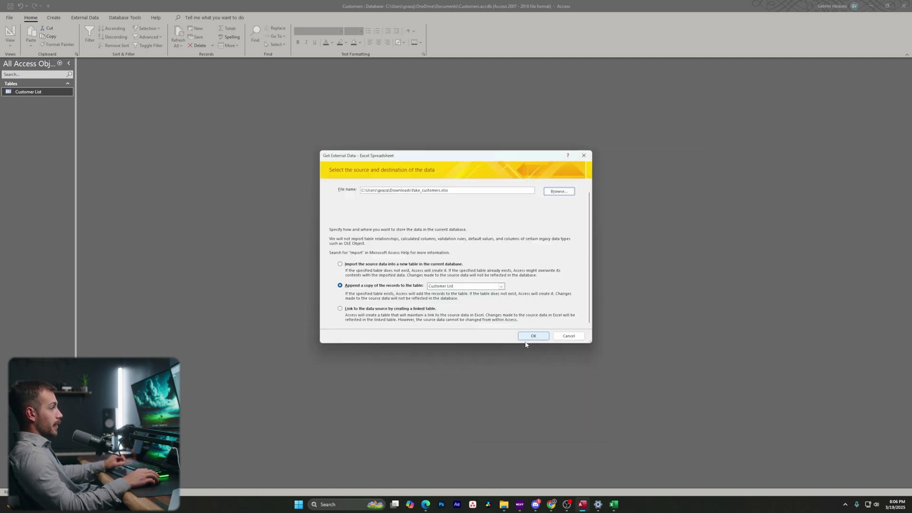
left_click(525, 338)
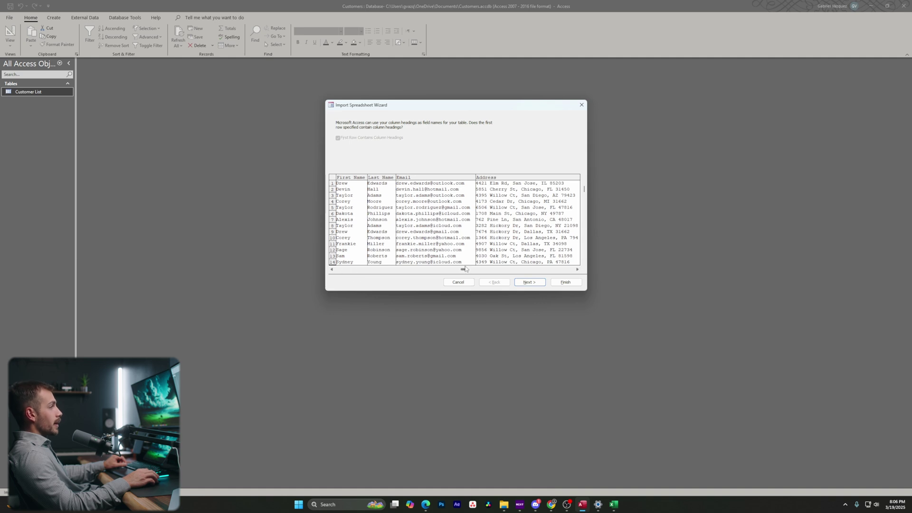
left_click(571, 269)
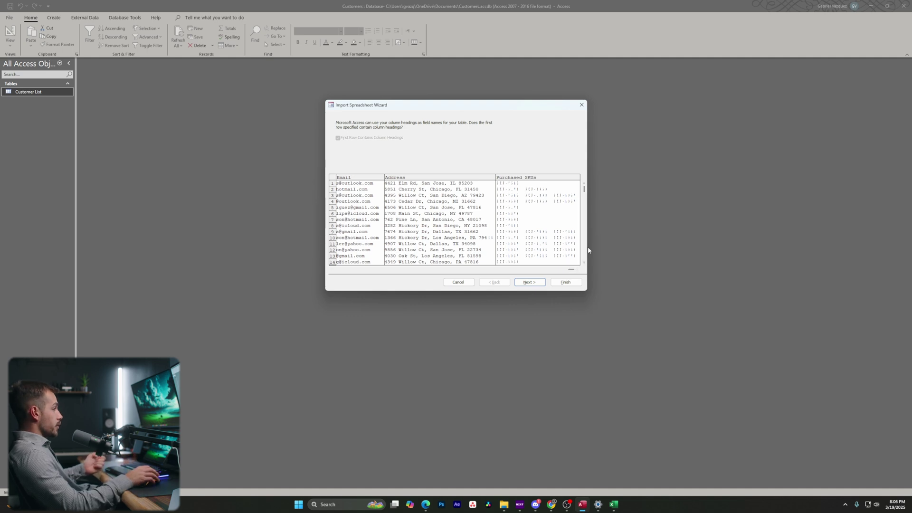
left_click(544, 281)
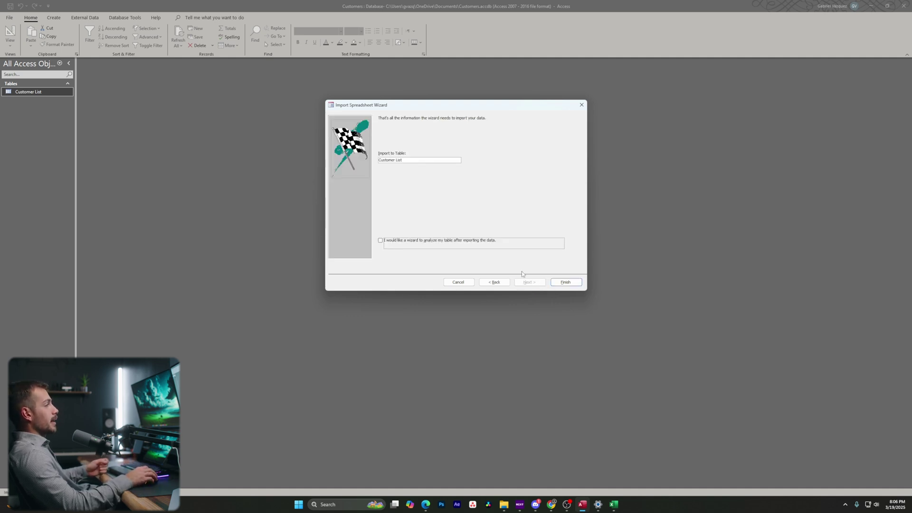
Finish the import without saving steps and open Customer List to view the imported records.
left_click(561, 282)
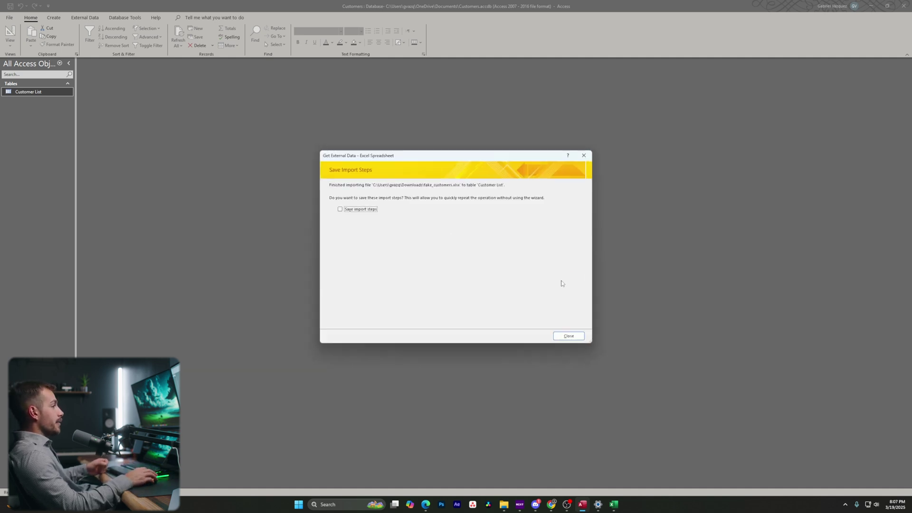
left_click(569, 337)
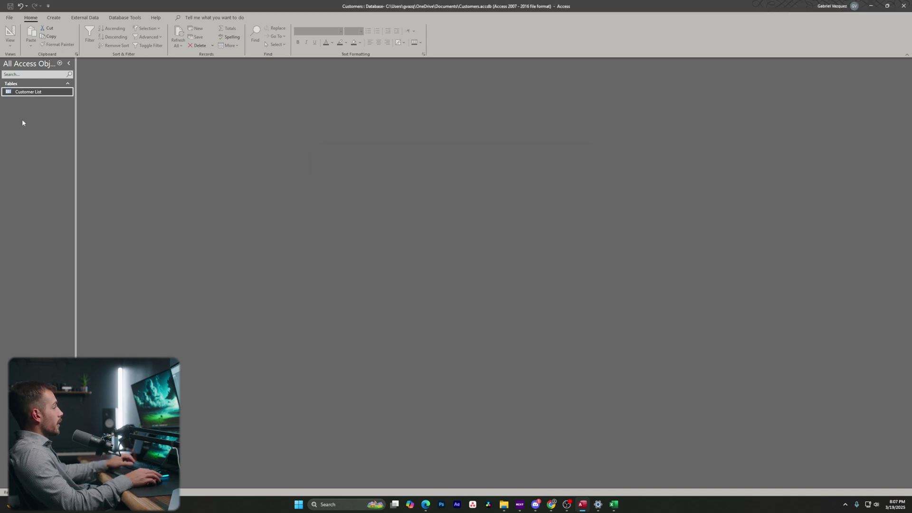
double_click(33, 93)
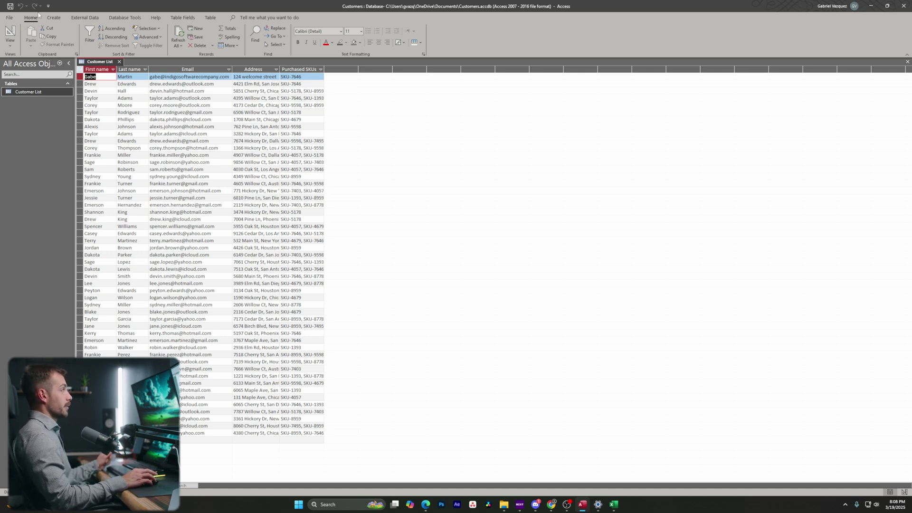
left_click(55, 18)
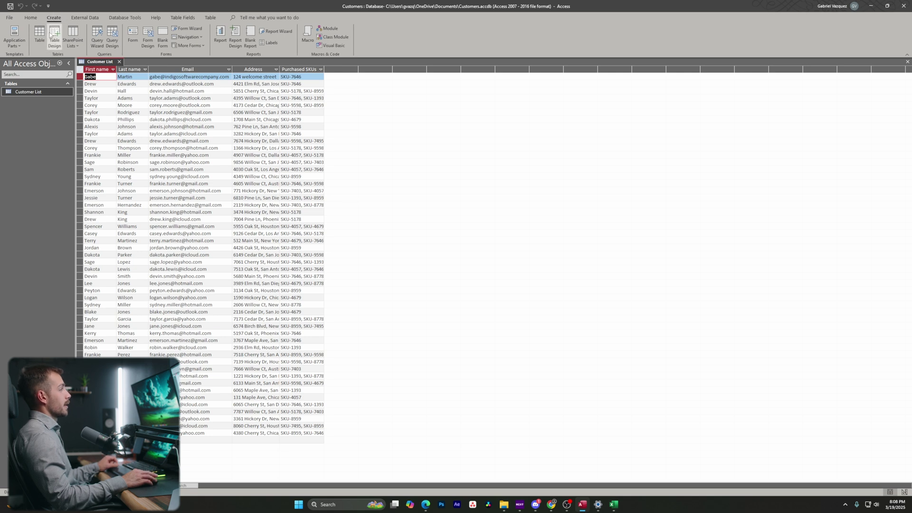
Build a form from Customer List, scroll through its records, and switch it to Design View.
left_click(132, 36)
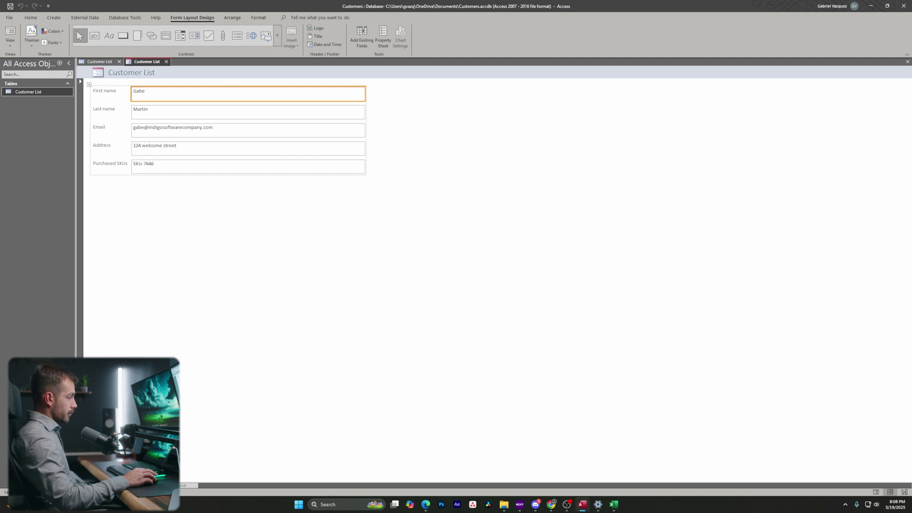
left_click(110, 94)
scroll(228, 130, "down", 3)
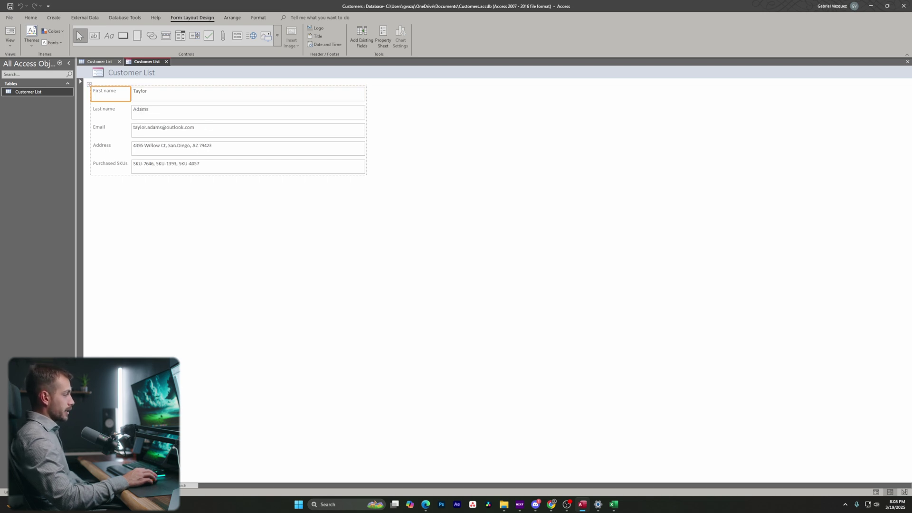
scroll(167, 192, "down", 4)
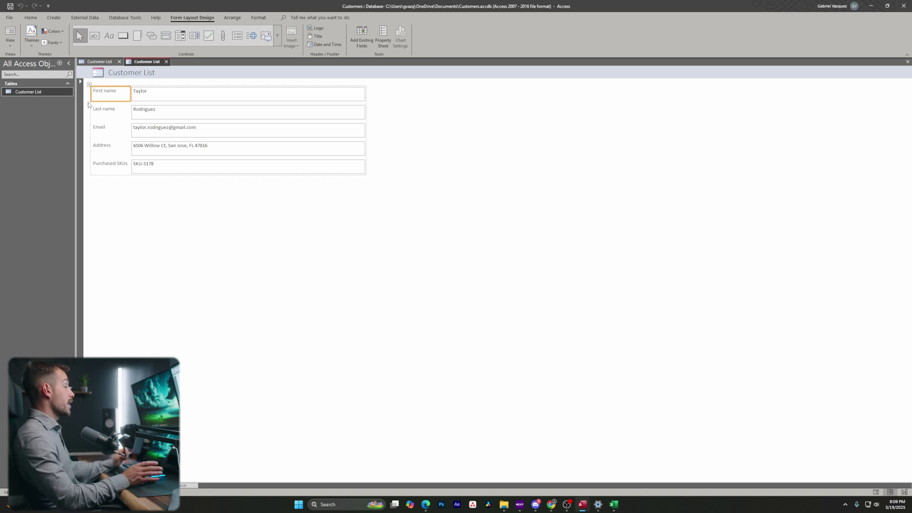
left_click(11, 43)
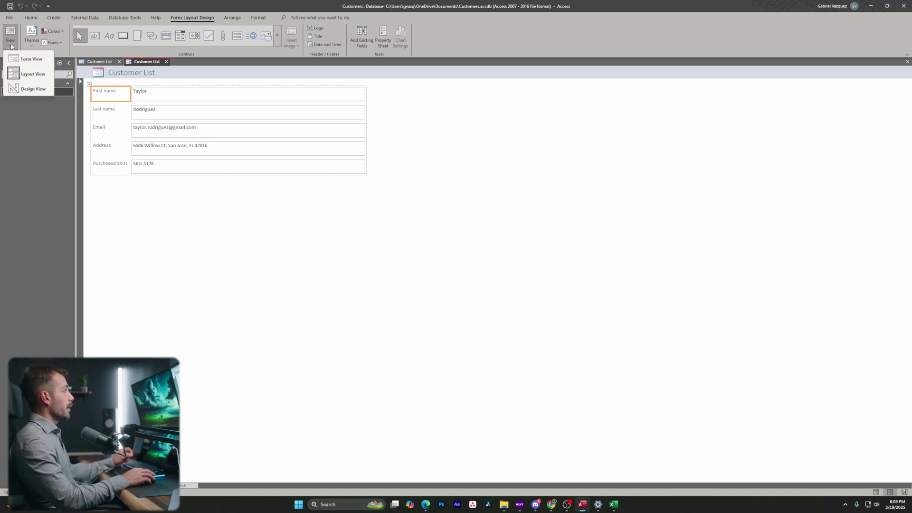
left_click(29, 89)
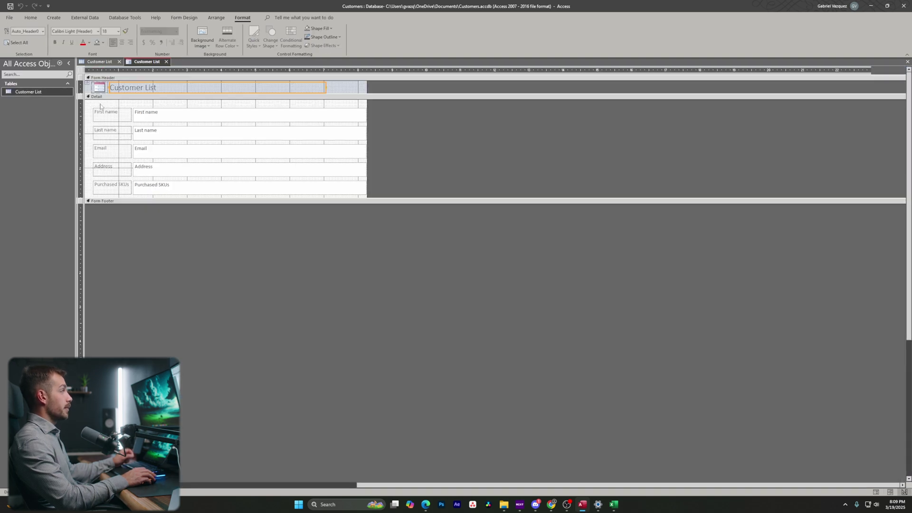
Change the field labels to 'First Name' and 'Last Name' with capital N.
key("F4")
left_click(146, 114)
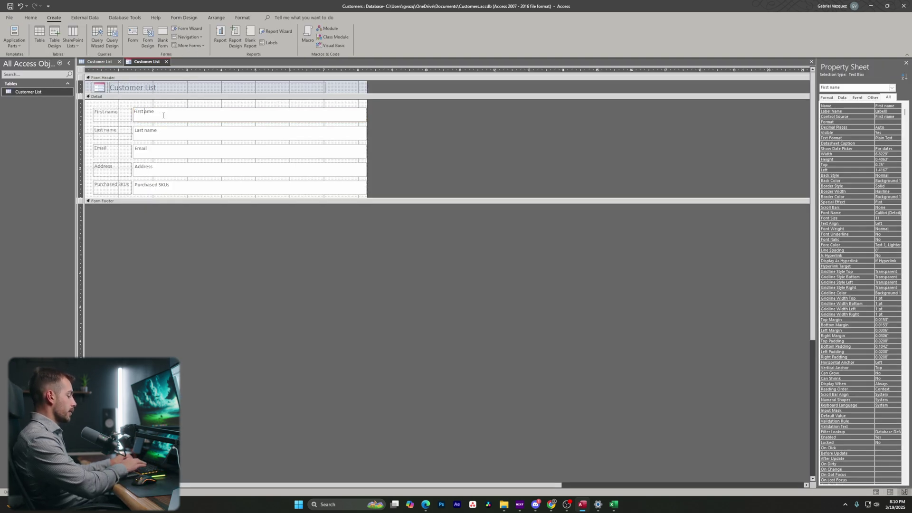
key("BackSpace")
type("N")
left_click(145, 131)
key("BackSpace")
type("N")
left_click(31, 17)
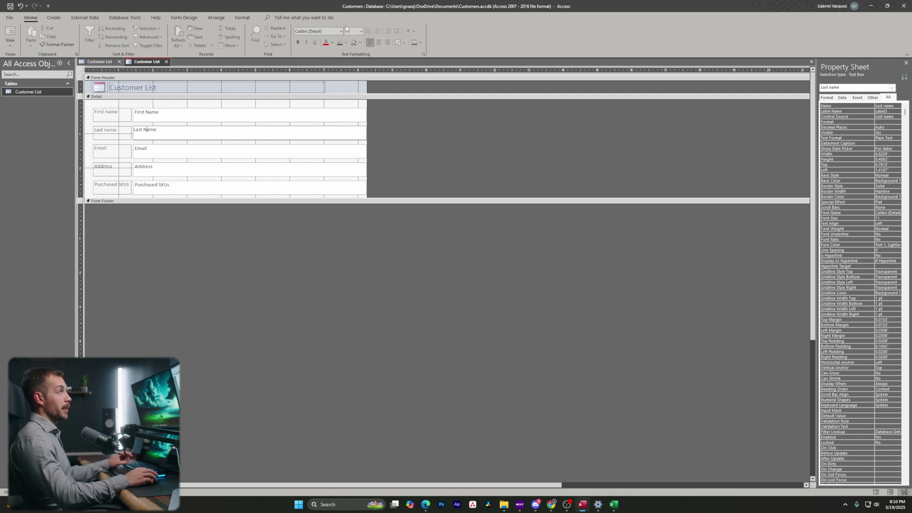
Set the Customer List title text to Arial Black, size 16.
left_click(160, 89)
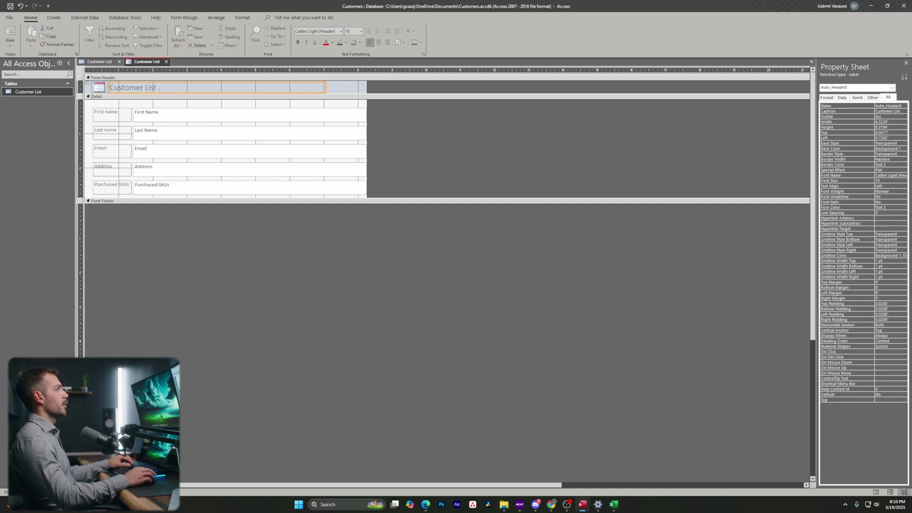
left_click(160, 89)
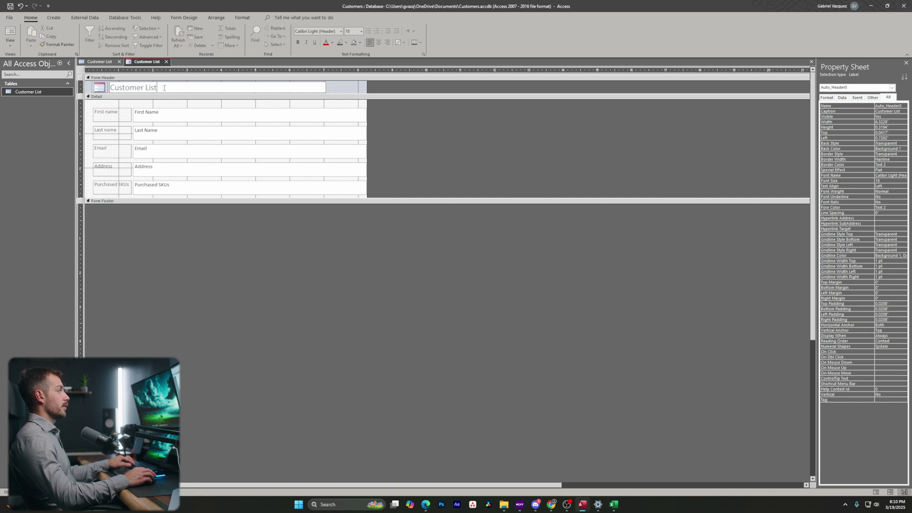
left_click_drag(164, 88, 110, 88)
left_click(340, 31)
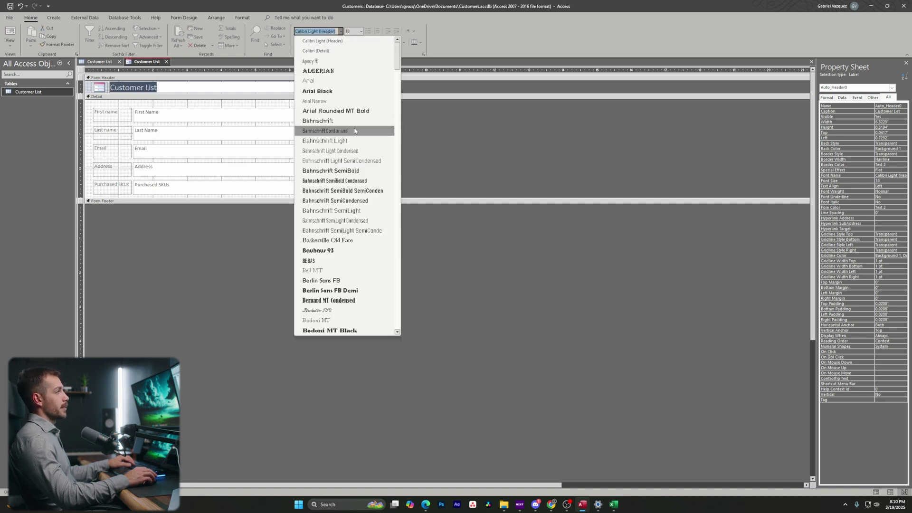
left_click(340, 91)
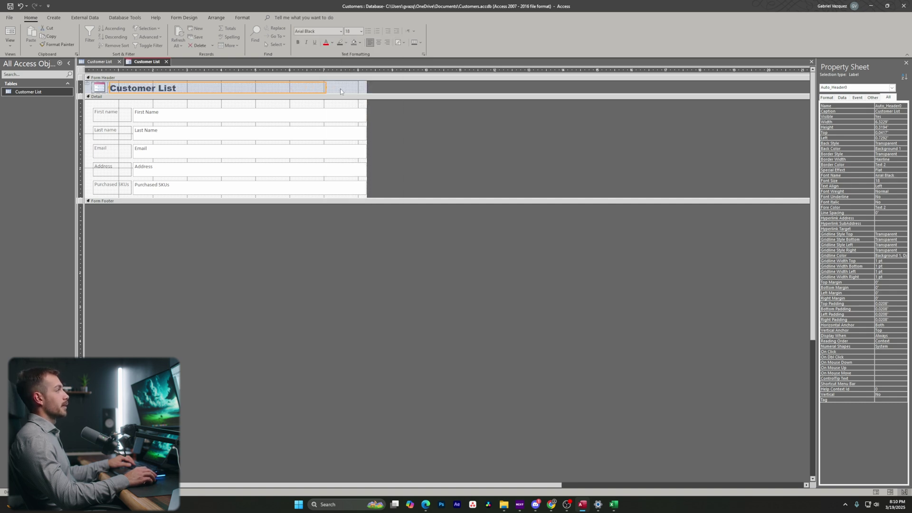
left_click(361, 32)
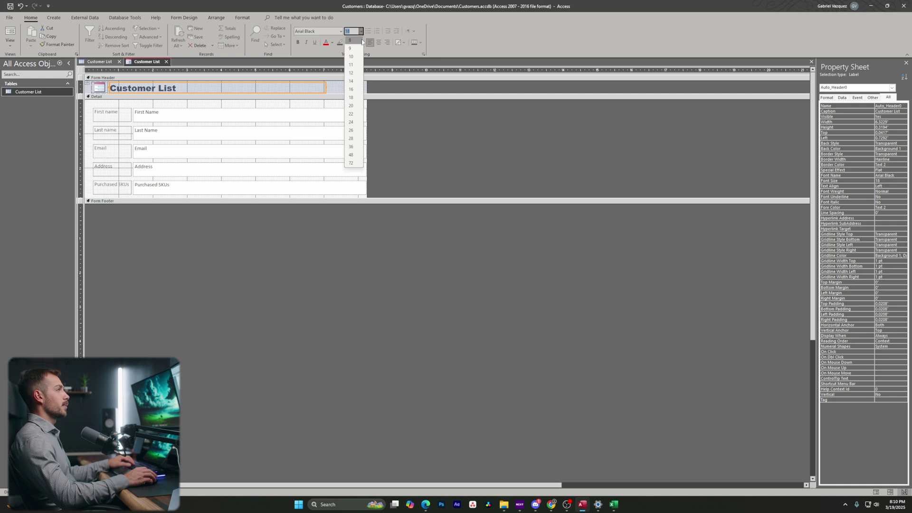
left_click(360, 92)
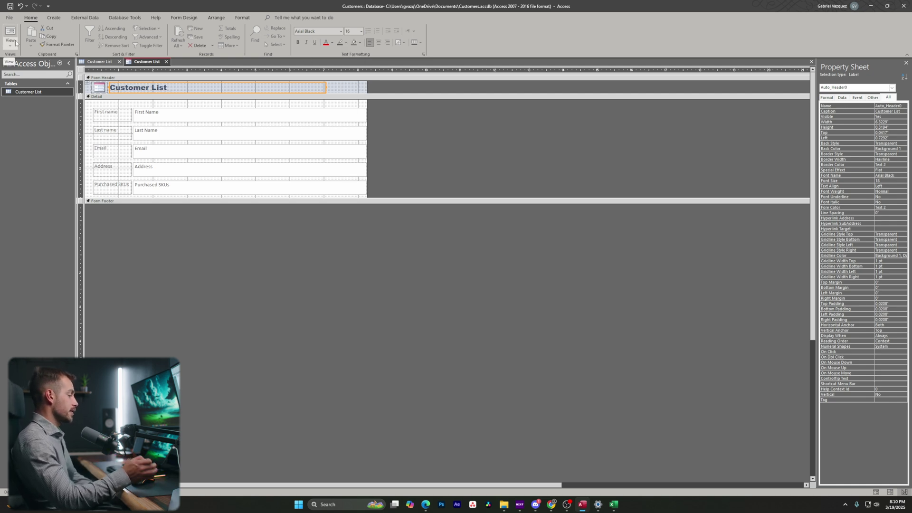
Select the detail fields, undo the accidental Purchased SKUs deletion, and select the Detail section.
left_click_drag(88, 102, 136, 194)
key("Delete")
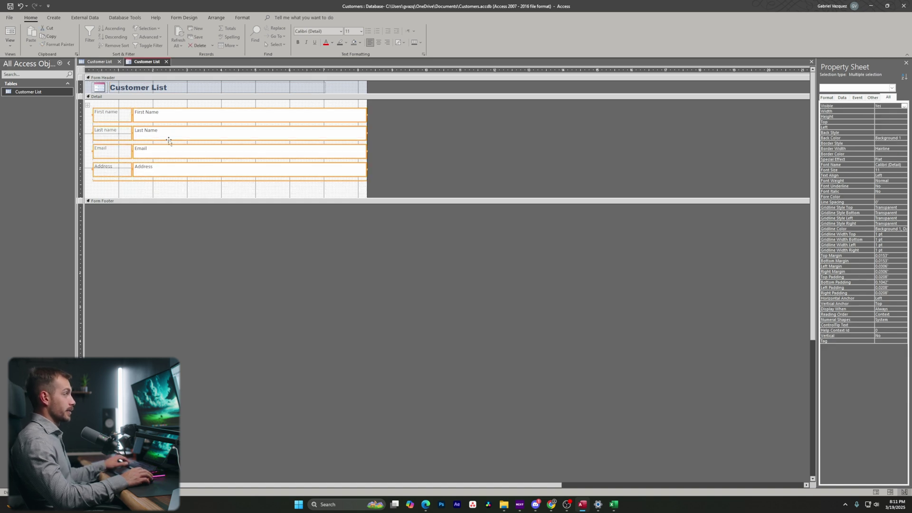
key("ctrl+z")
key("ctrl+z")
key("ctrl+z")
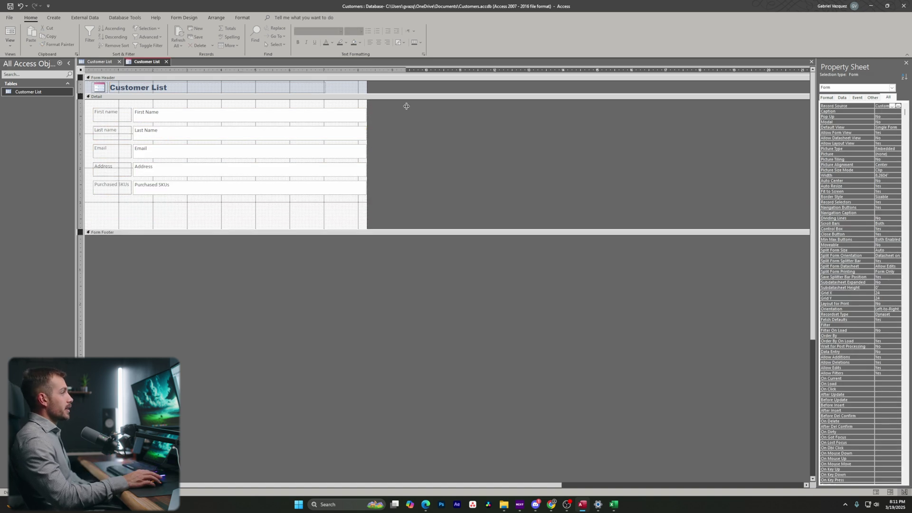
left_click(370, 115)
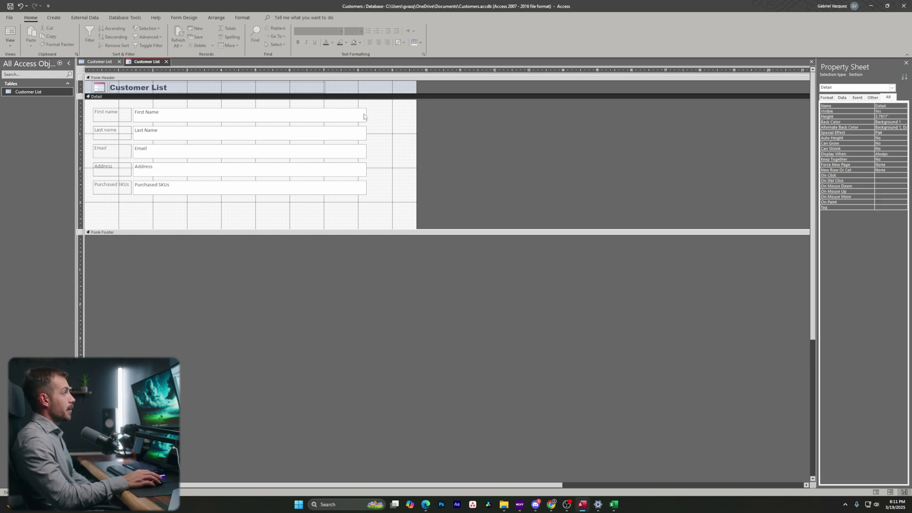
left_click(184, 17)
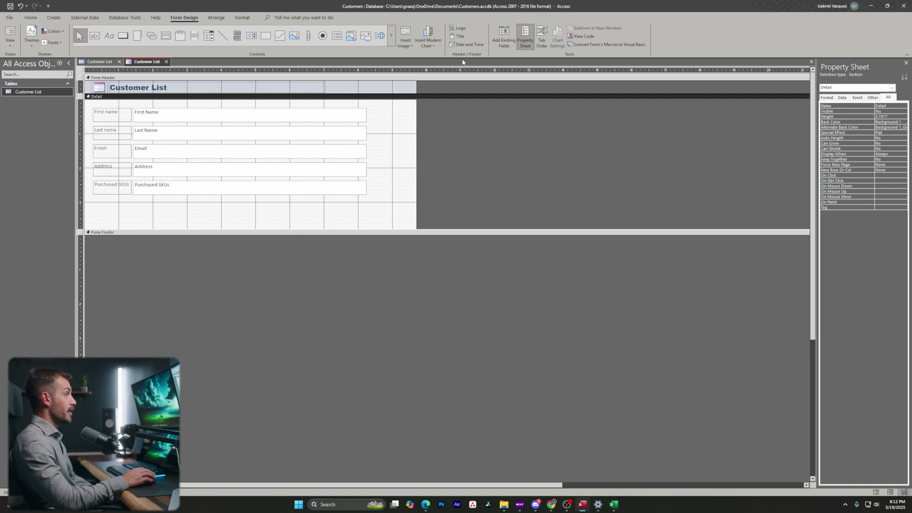
Save the form as 'Customer Form' and bring up its list of views.
right_click(155, 62)
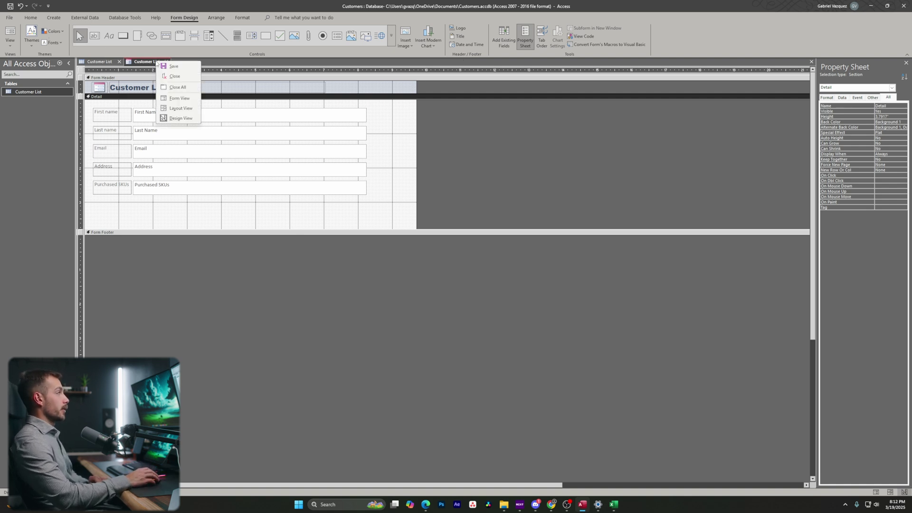
left_click(161, 67)
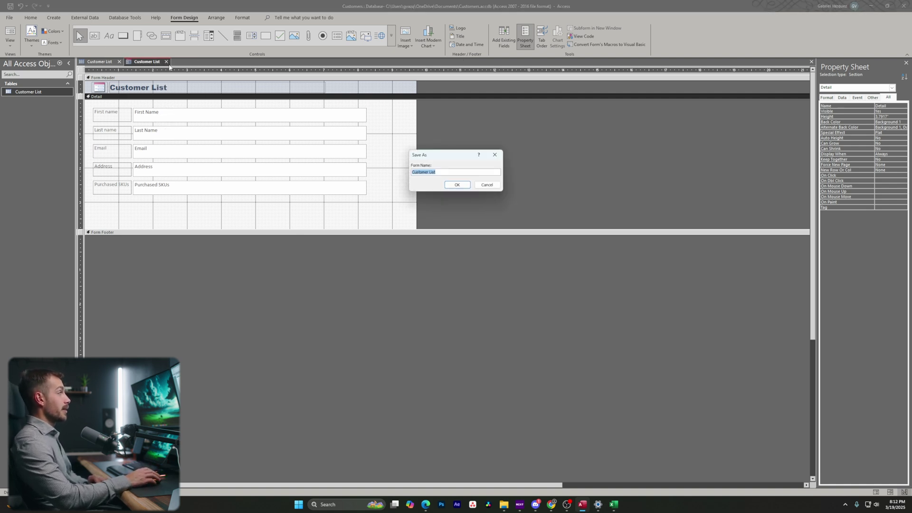
left_click(448, 174)
key("BackSpace")
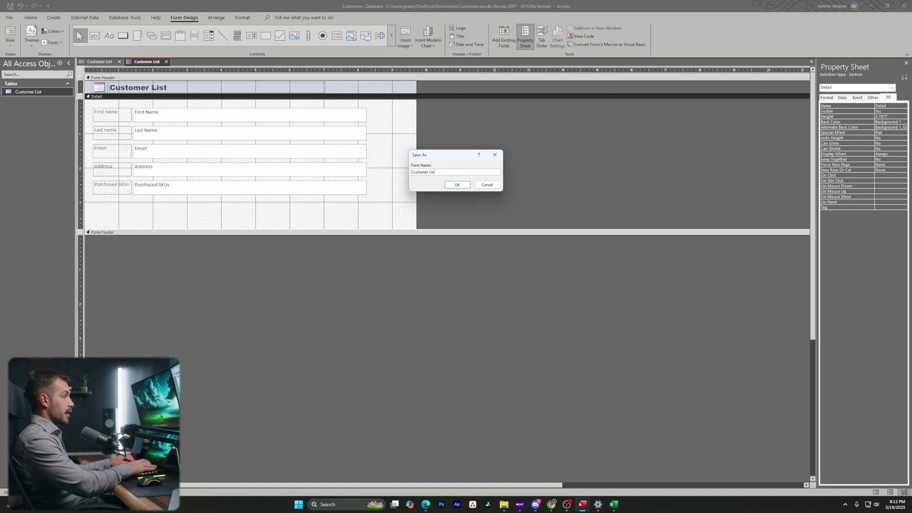
type("Form")
key("Return")
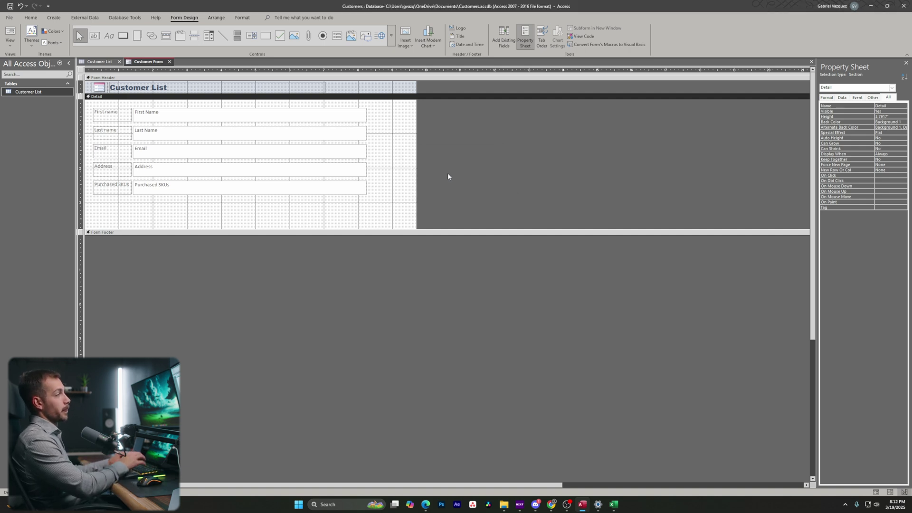
left_click(26, 92)
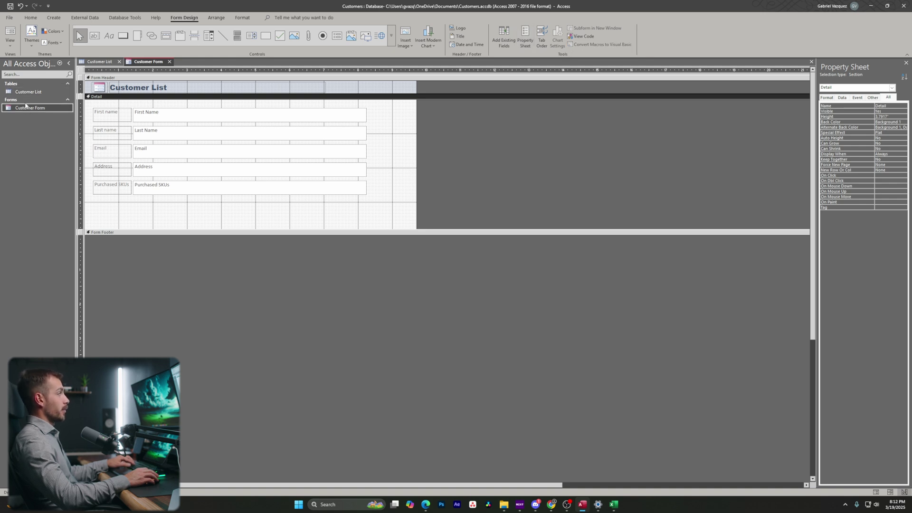
left_click(10, 42)
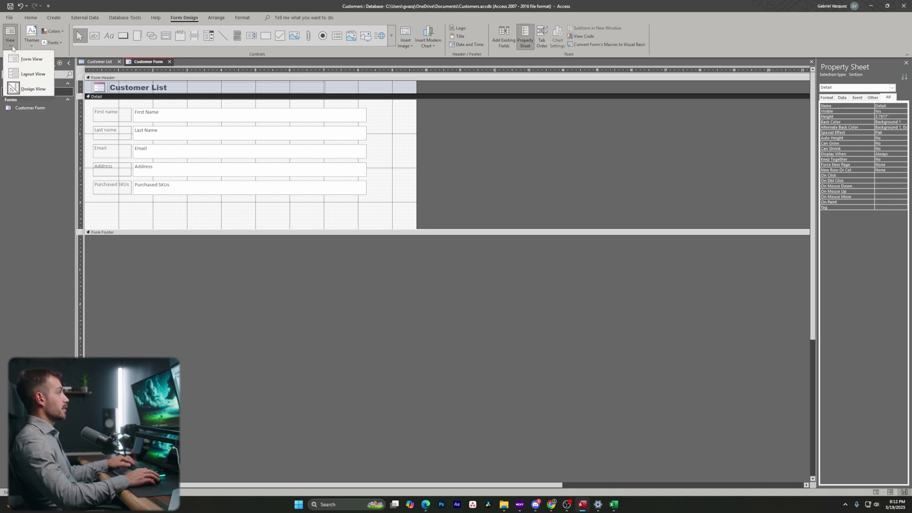
Open the Customer List table and Customer Form, then switch the form to Form View.
left_click(34, 74)
double_click(33, 92)
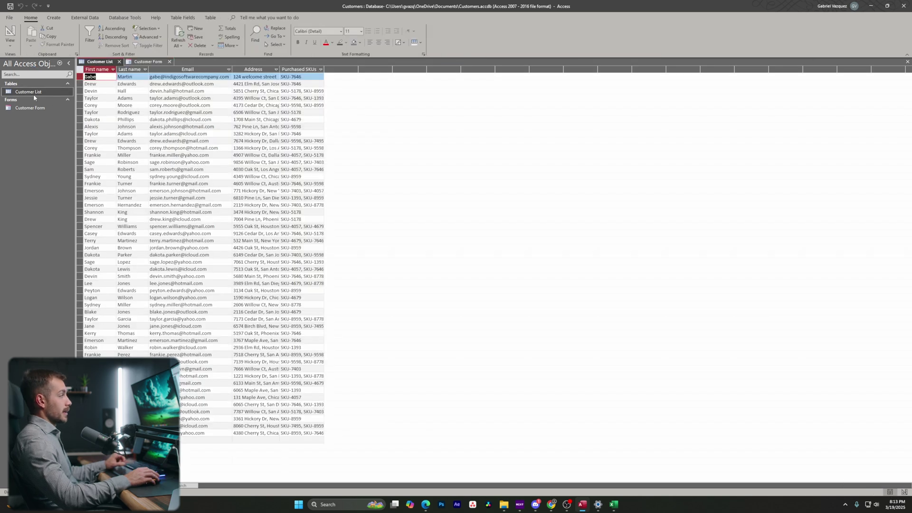
double_click(37, 108)
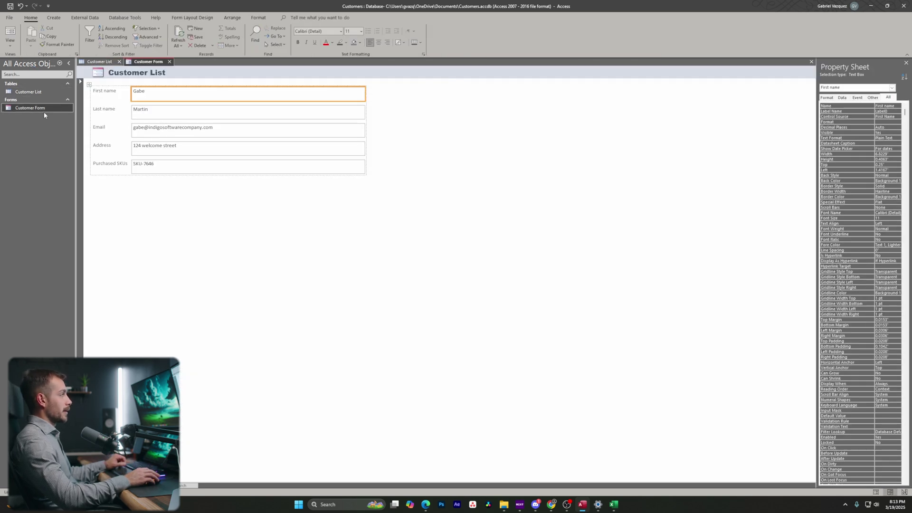
left_click(100, 62)
left_click(148, 62)
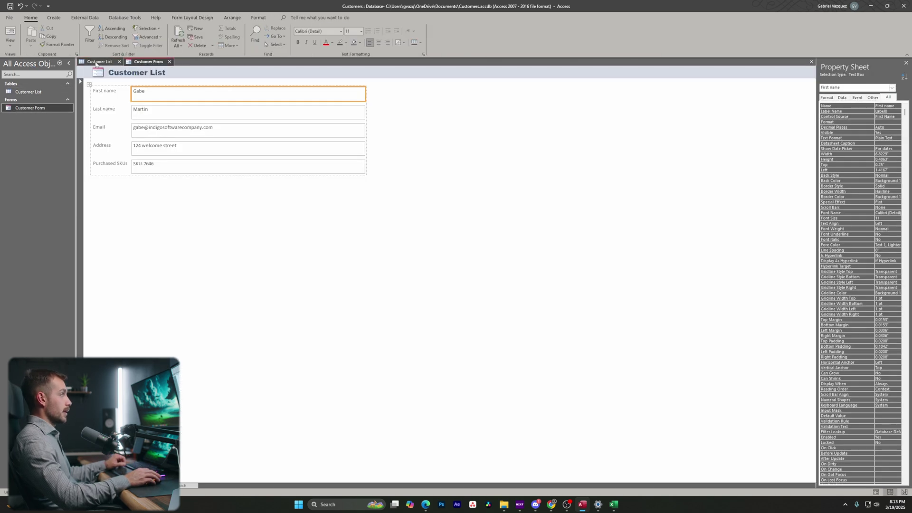
left_click(99, 62)
left_click(147, 62)
left_click(150, 178)
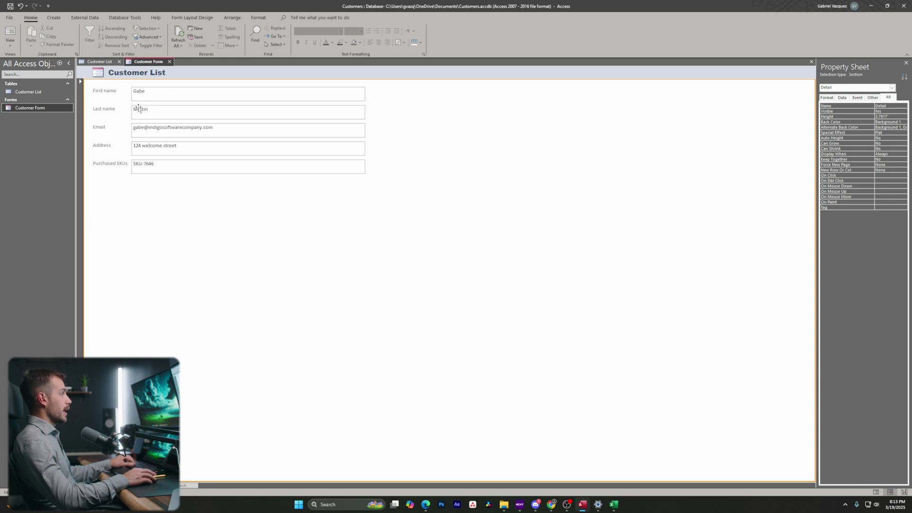
left_click(162, 165)
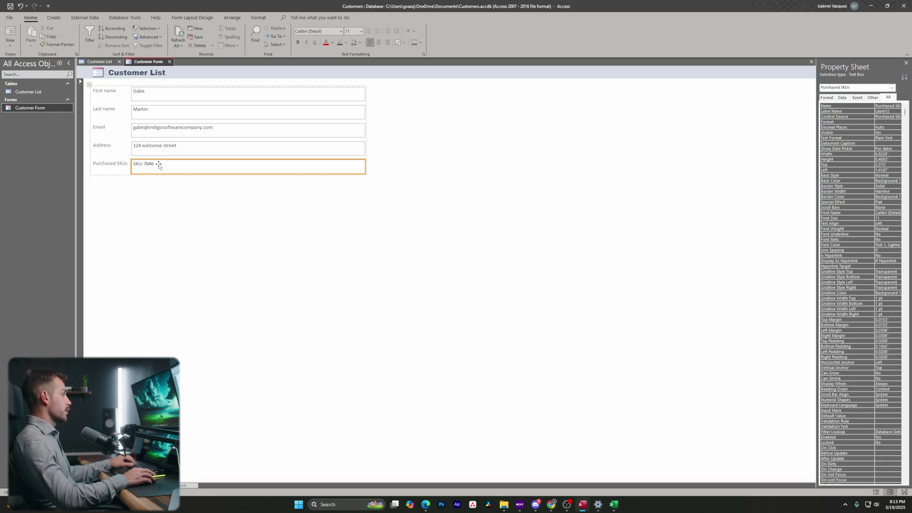
left_click(10, 44)
left_click(29, 58)
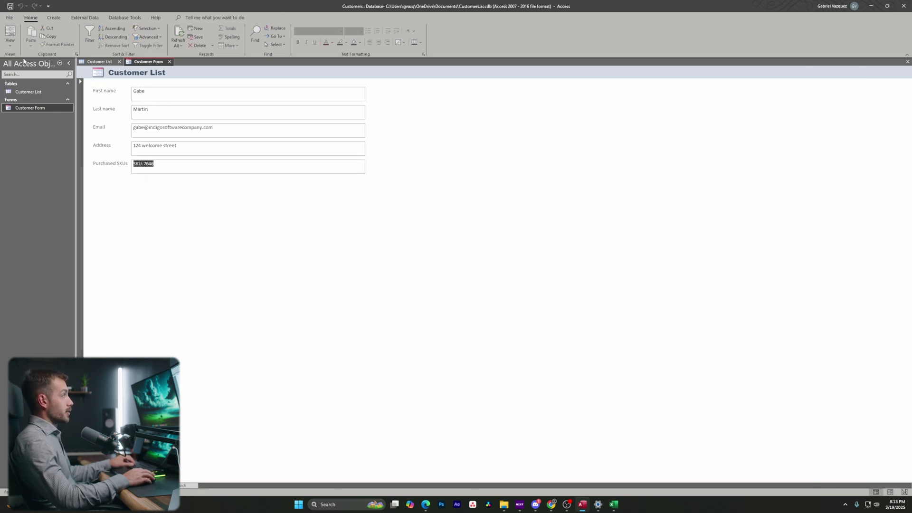
Change the first customer's Purchased SKUs to SKU-7635, save, and verify it in the table.
left_click(167, 164)
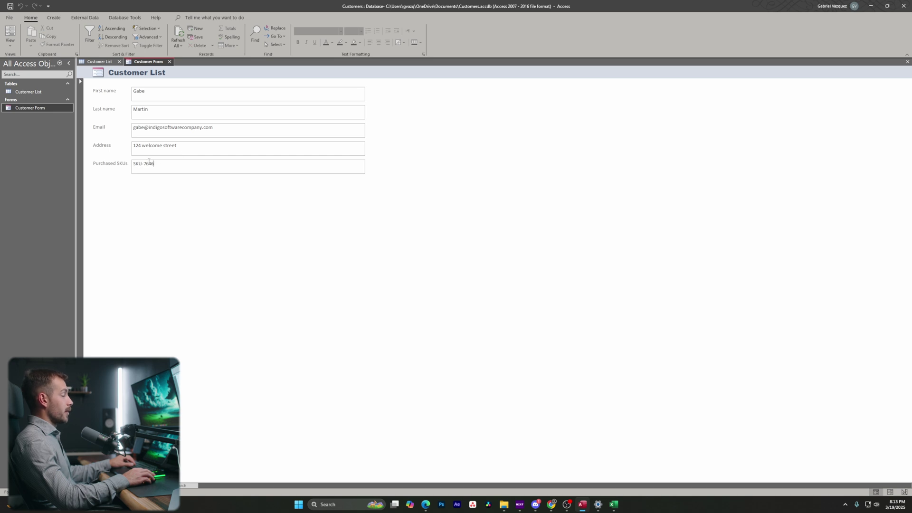
left_click(10, 41)
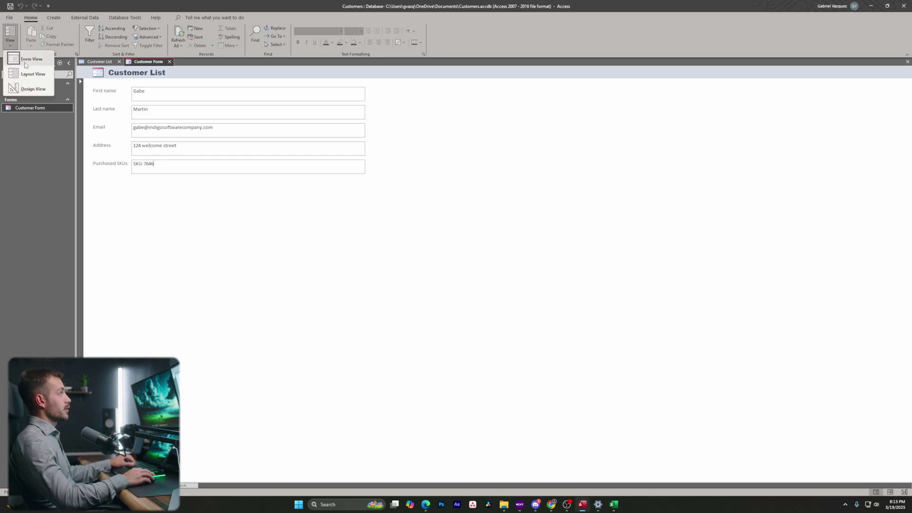
left_click(28, 59)
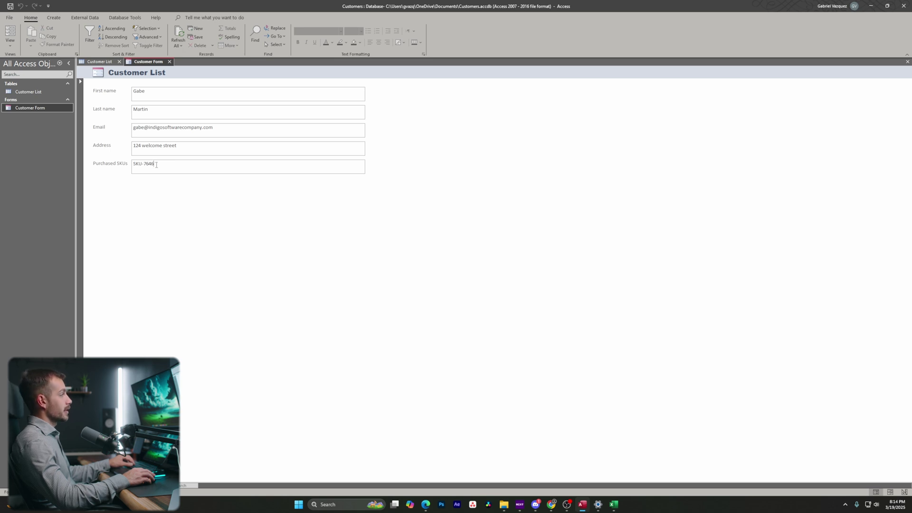
key("BackSpace")
key("BackSpace")
type("35")
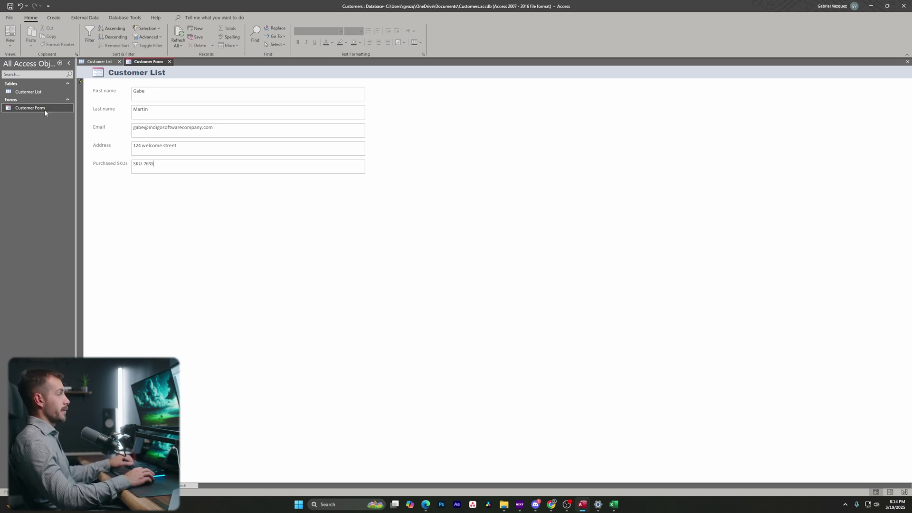
right_click(150, 62)
left_click(166, 69)
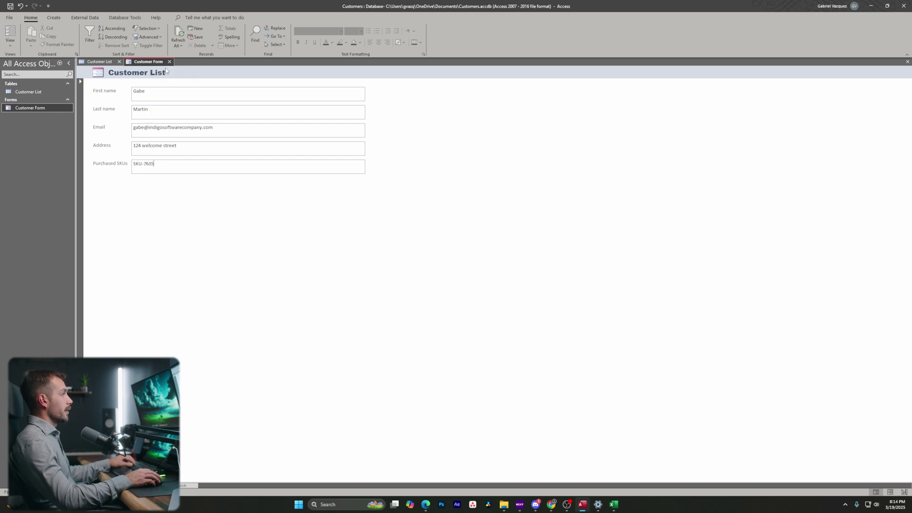
left_click(103, 62)
left_click(234, 99)
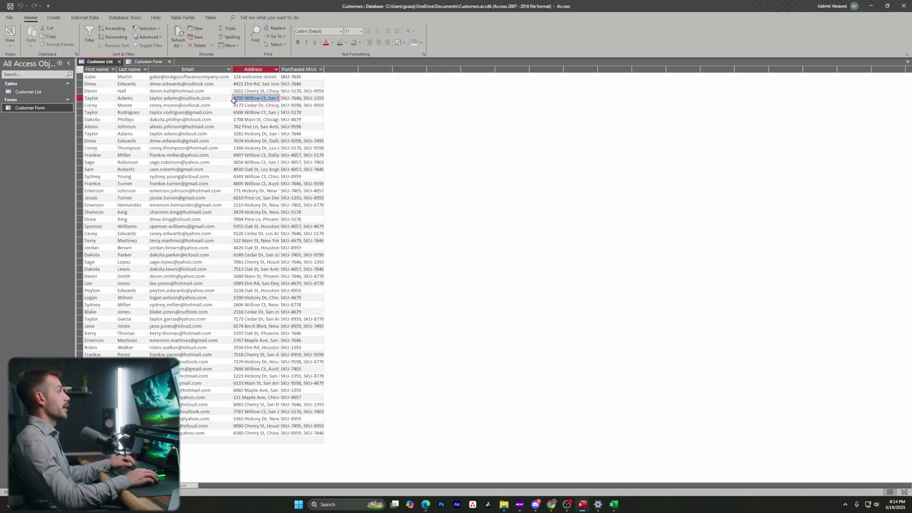
left_click(301, 76)
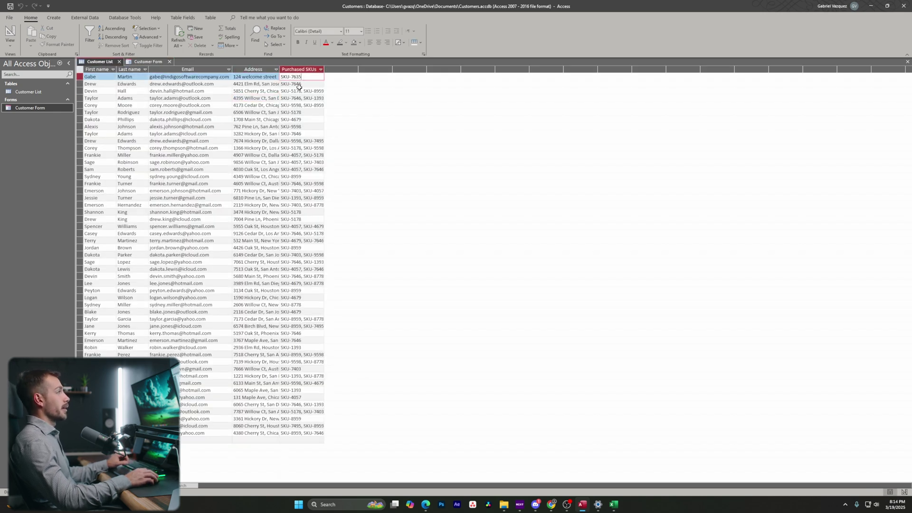
Change the next customer's email domain from outlook.com to gmail.com, save, and verify it.
left_click(148, 61)
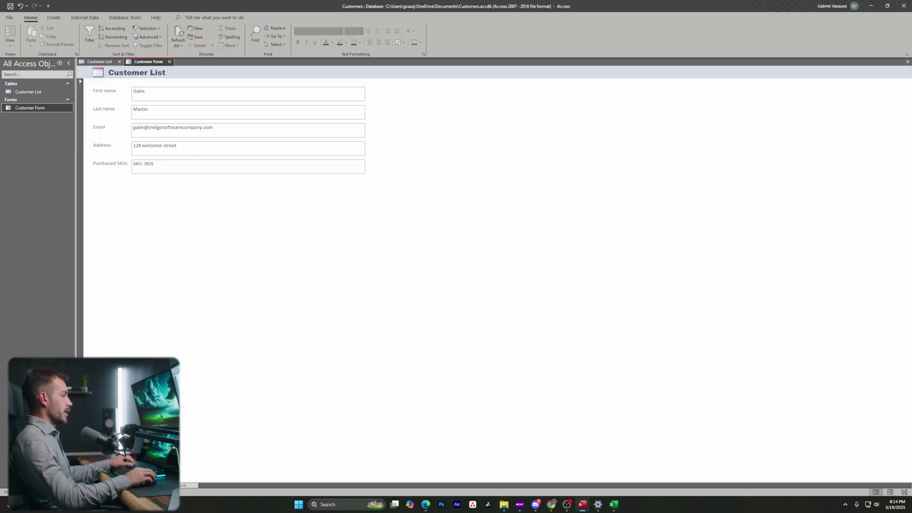
key("Page_Down")
left_click(207, 126)
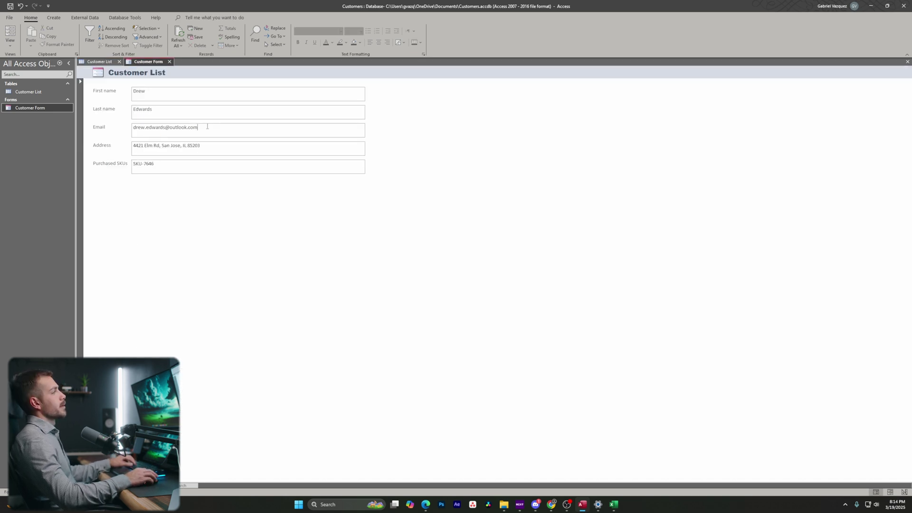
left_click_drag(195, 127, 171, 130)
type("gmai")
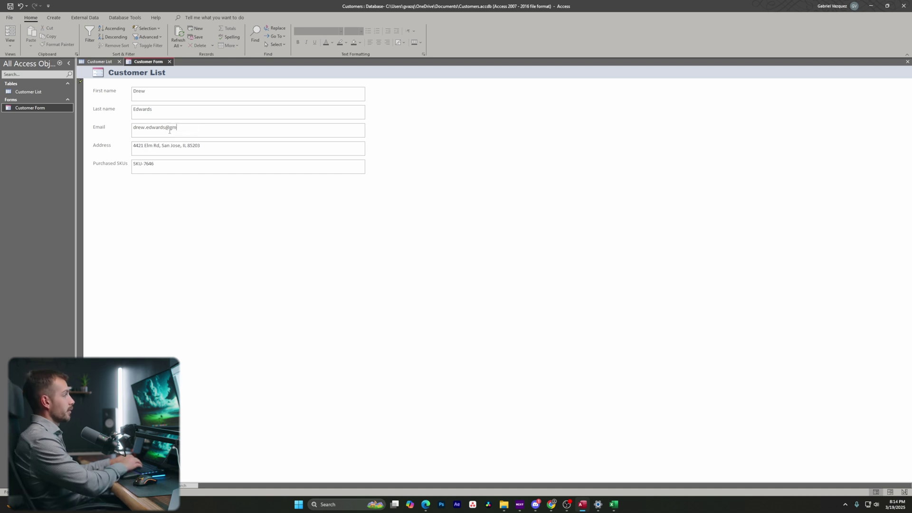
right_click(145, 62)
left_click(161, 71)
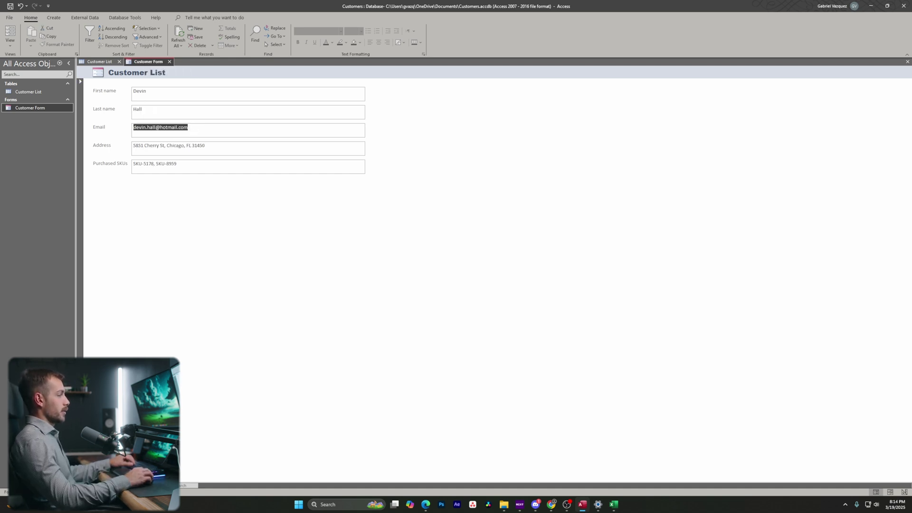
key("ctrl+F6")
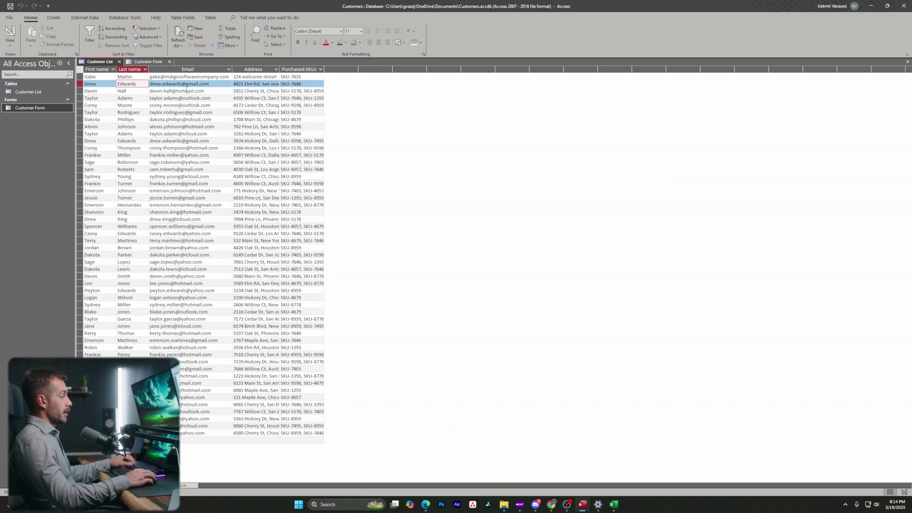
left_click(186, 85)
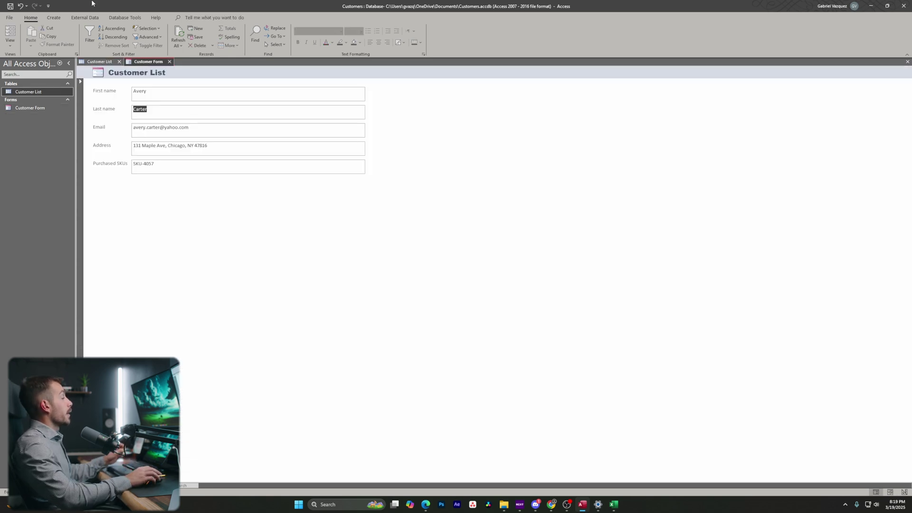
Use the Simple Query Wizard to build Customer List Query with First name, Address and Purchased SKUs.
left_click(56, 18)
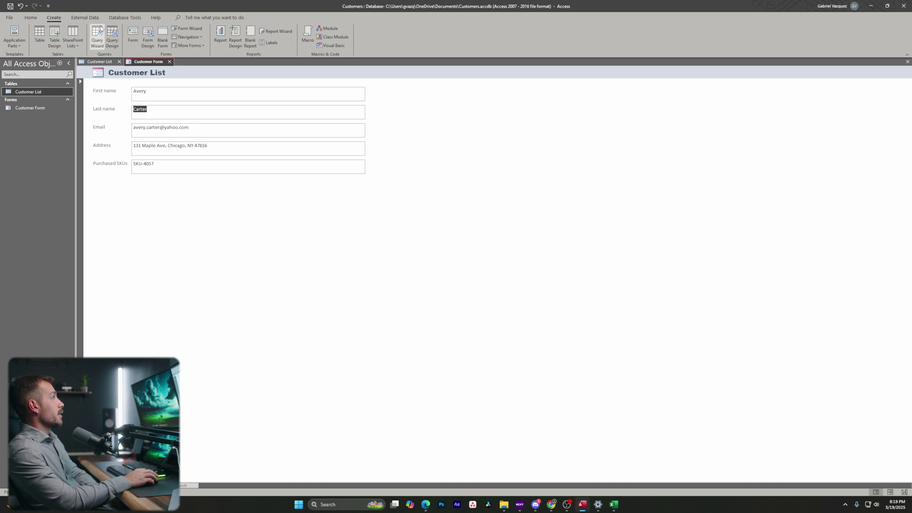
left_click(97, 43)
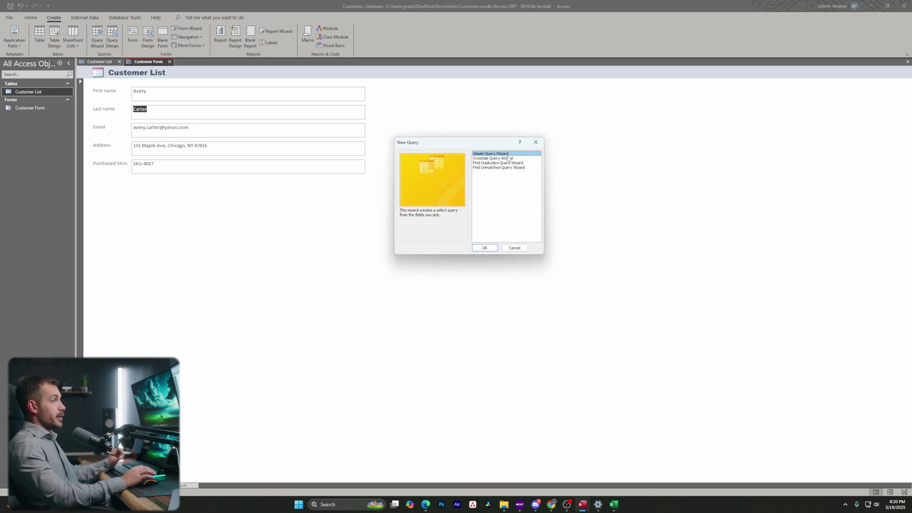
left_click(484, 247)
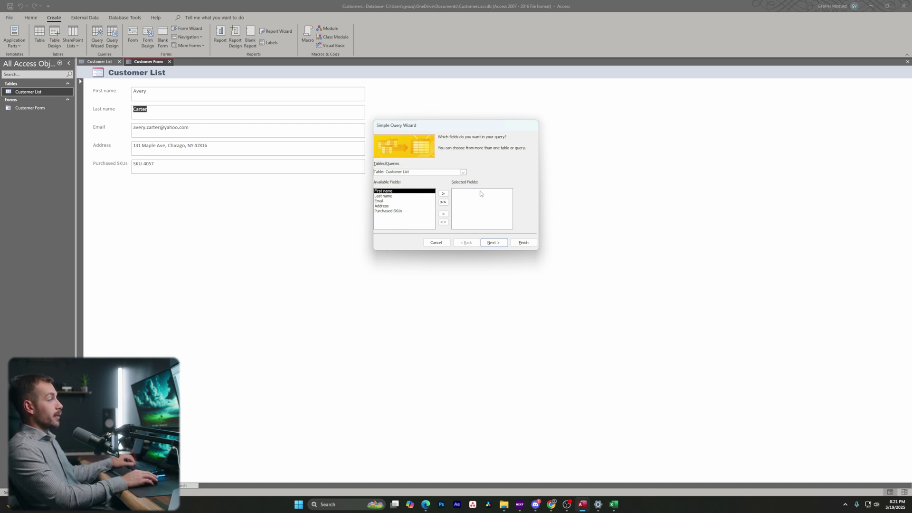
left_click(443, 193)
left_click(405, 196)
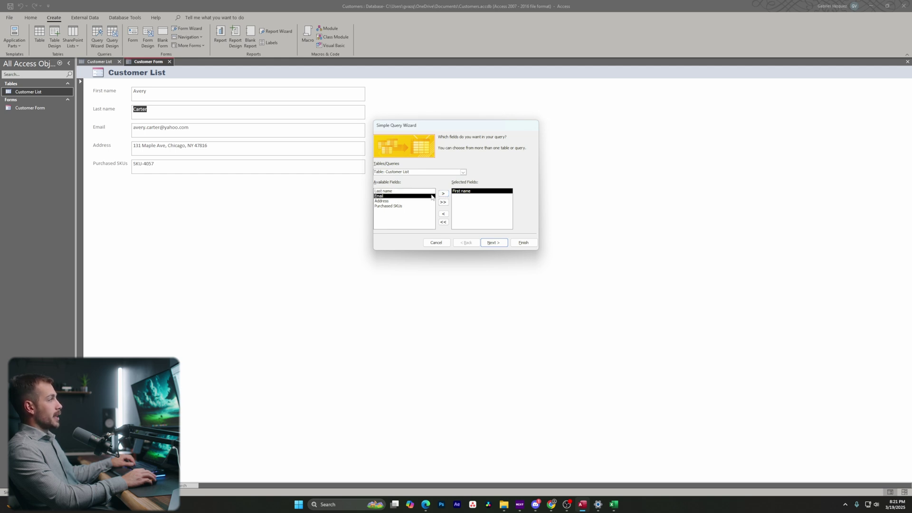
double_click(398, 201)
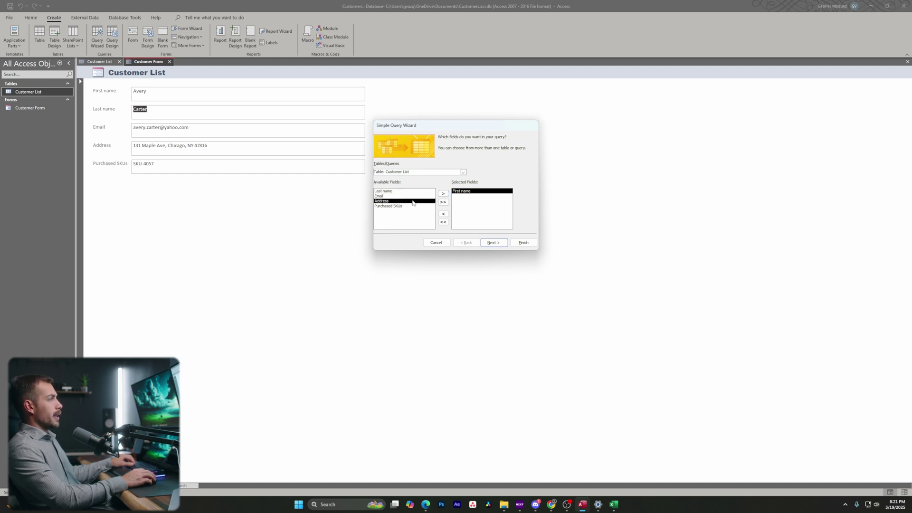
left_click(441, 194)
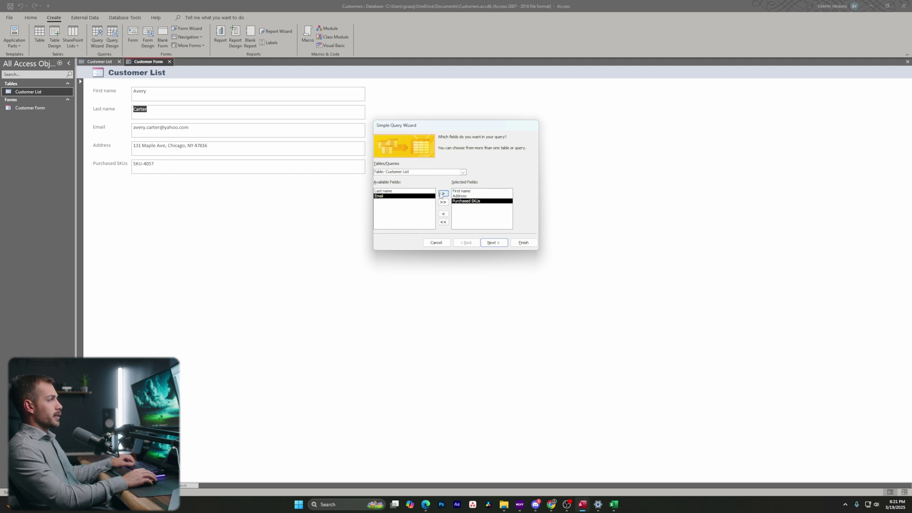
left_click(493, 242)
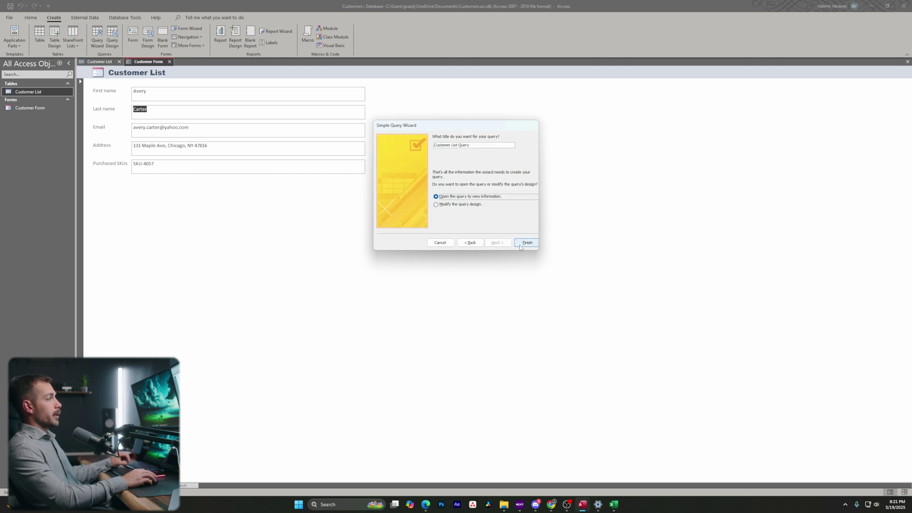
left_click(526, 244)
right_click(211, 63)
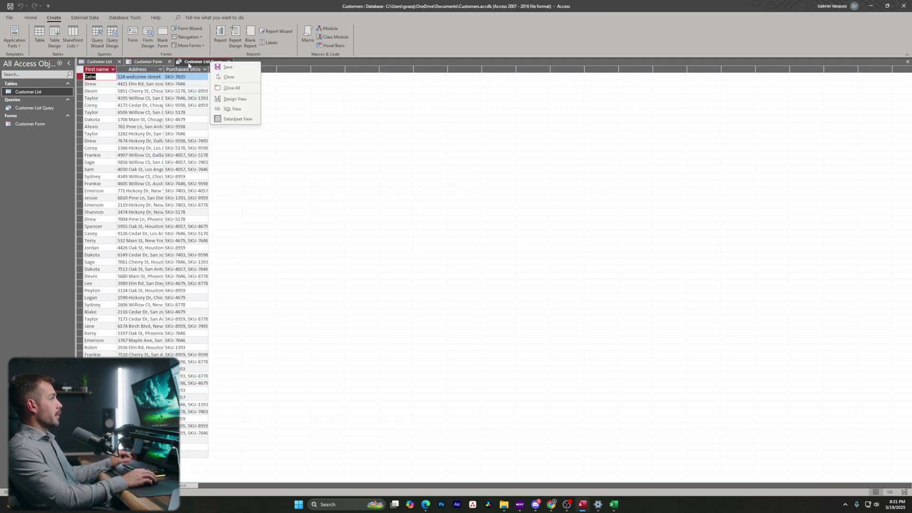
Save the query, add a 'Taylor' criterion on First name in Design View, and run it.
left_click(236, 67)
left_click(48, 108)
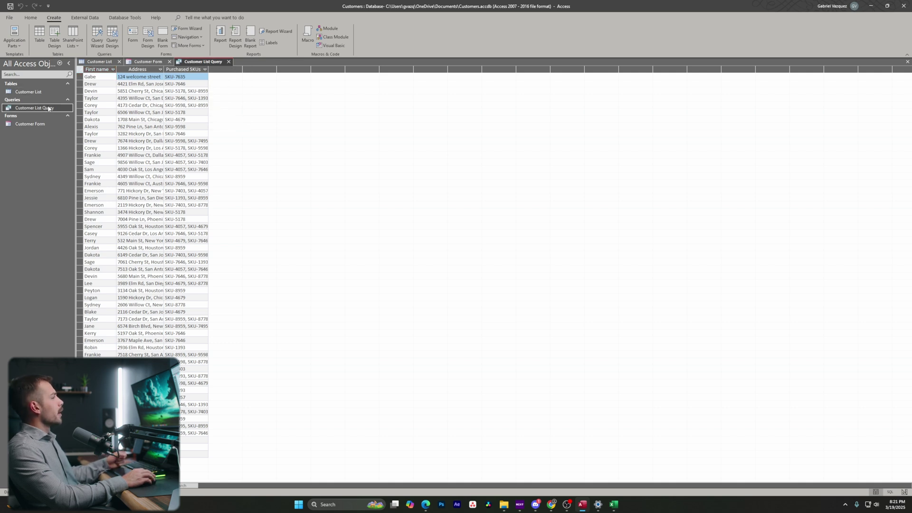
double_click(48, 108)
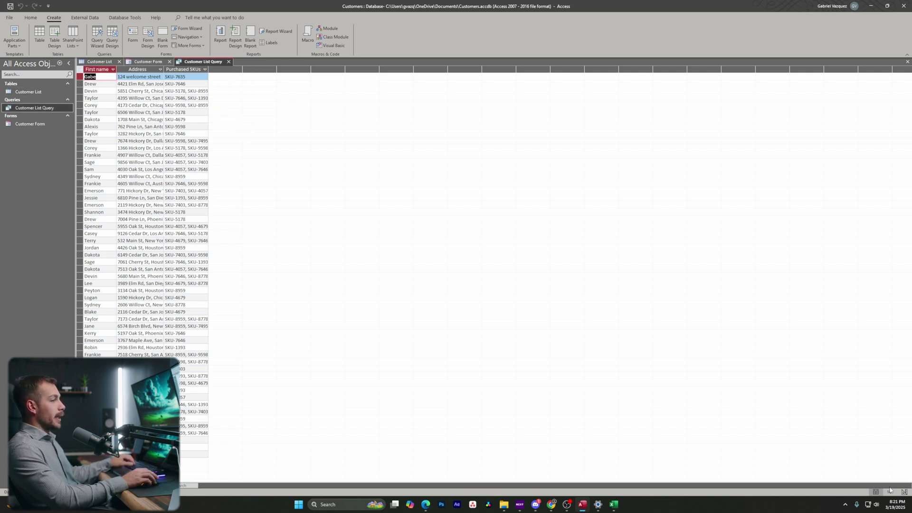
left_click(904, 492)
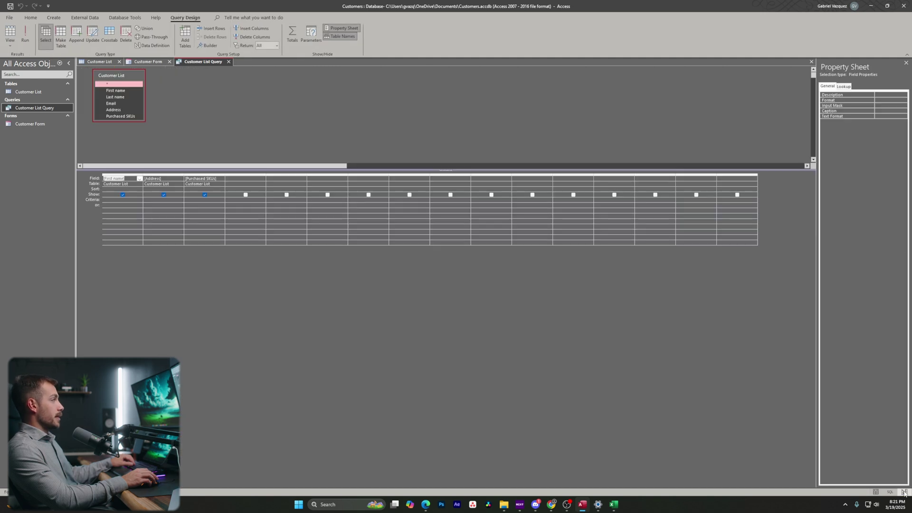
left_click(152, 201)
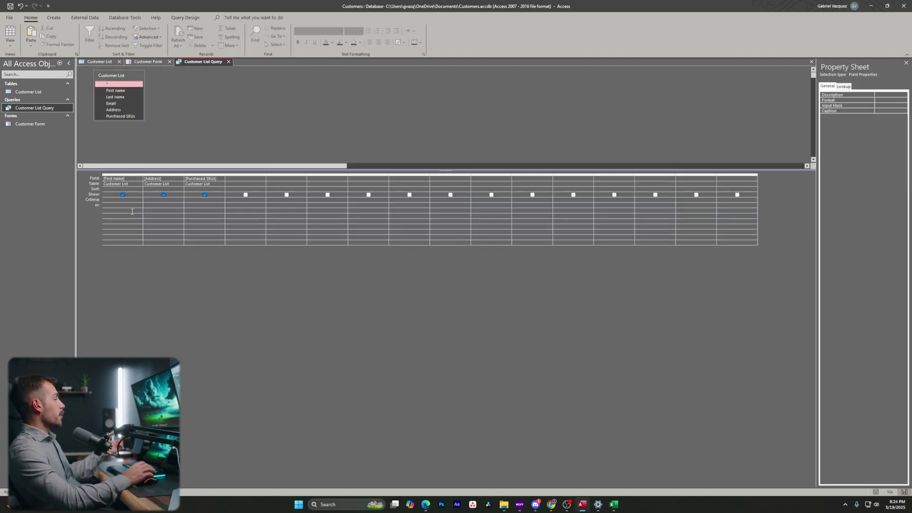
type("Taylor\"")
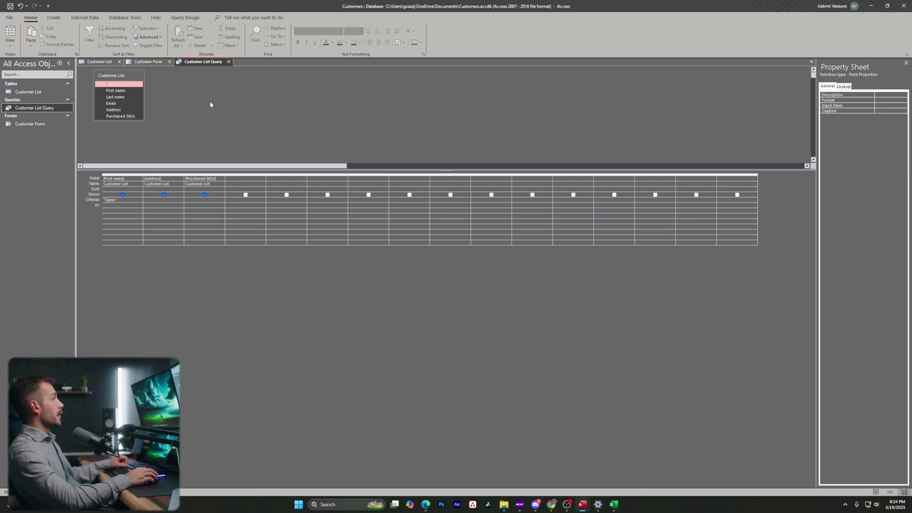
left_click(194, 17)
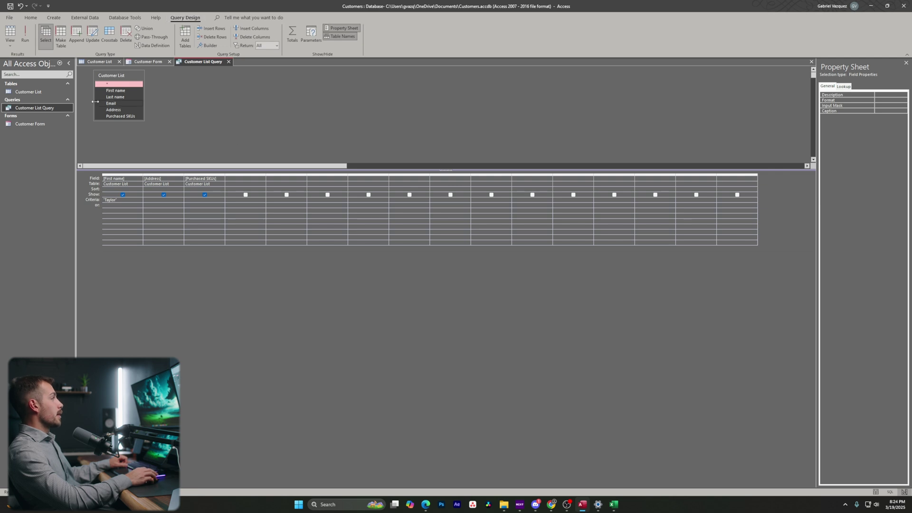
left_click(26, 34)
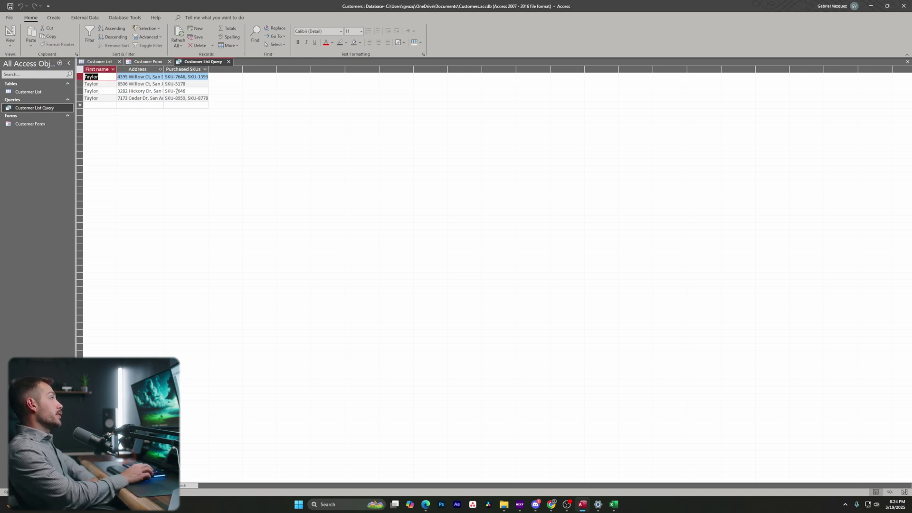
left_click(903, 492)
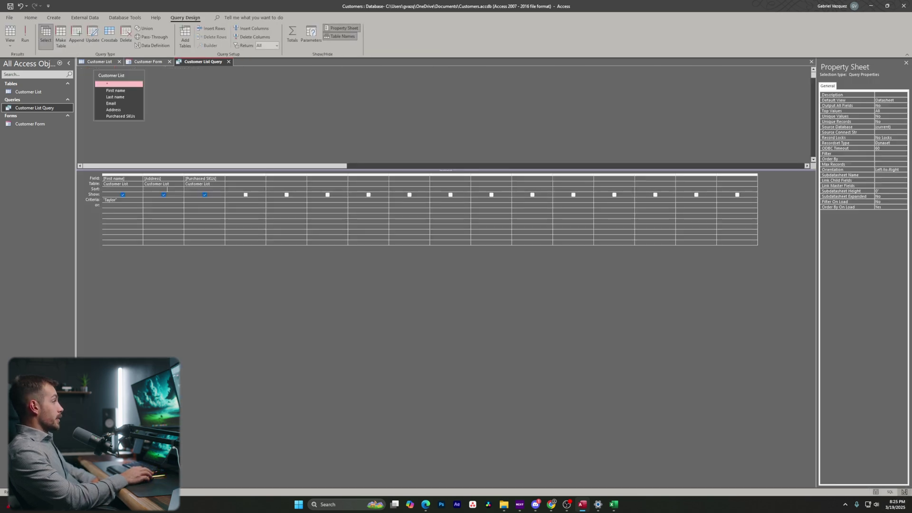
Hide Address, add Last name as a fourth column, and rerun the query.
left_click(163, 195)
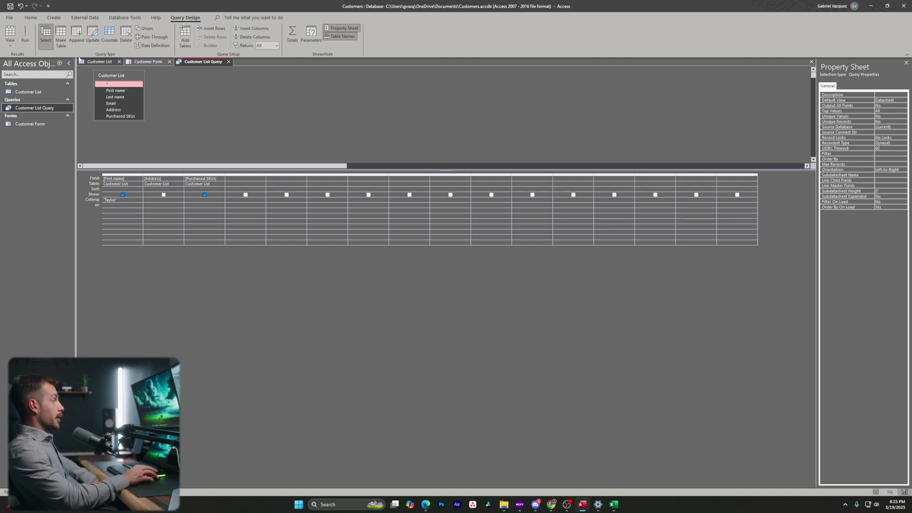
left_click(25, 36)
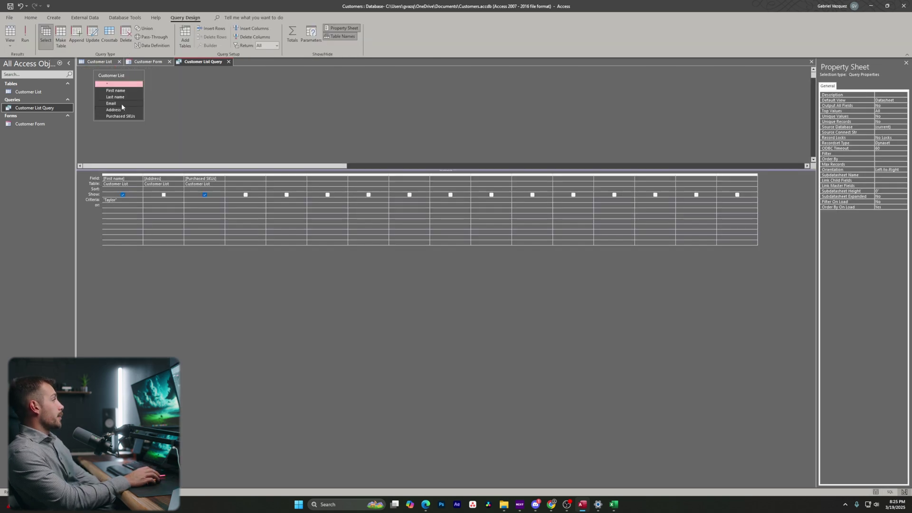
left_click_drag(120, 99, 169, 170)
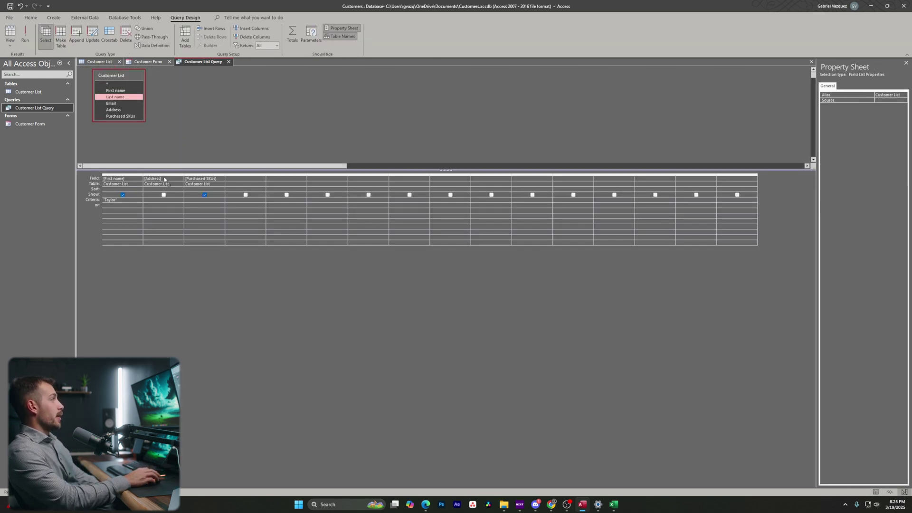
left_click_drag(238, 182, 239, 183)
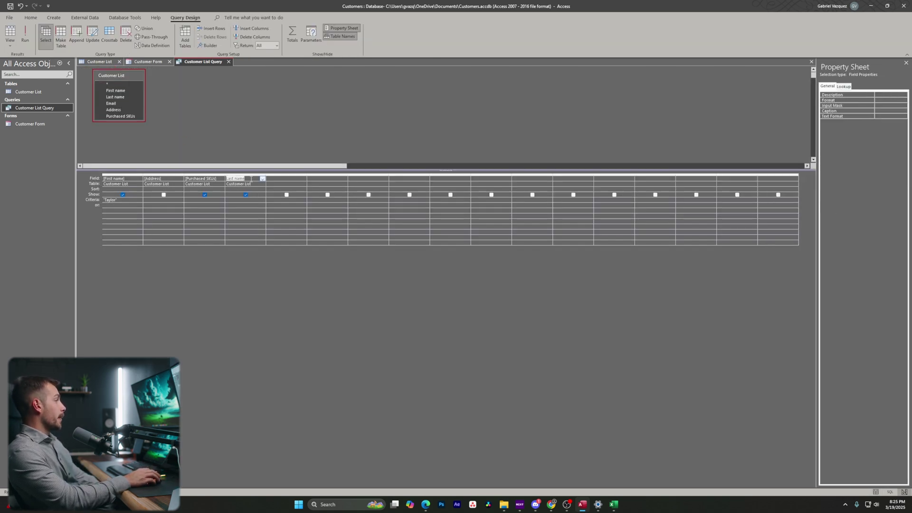
left_click(25, 36)
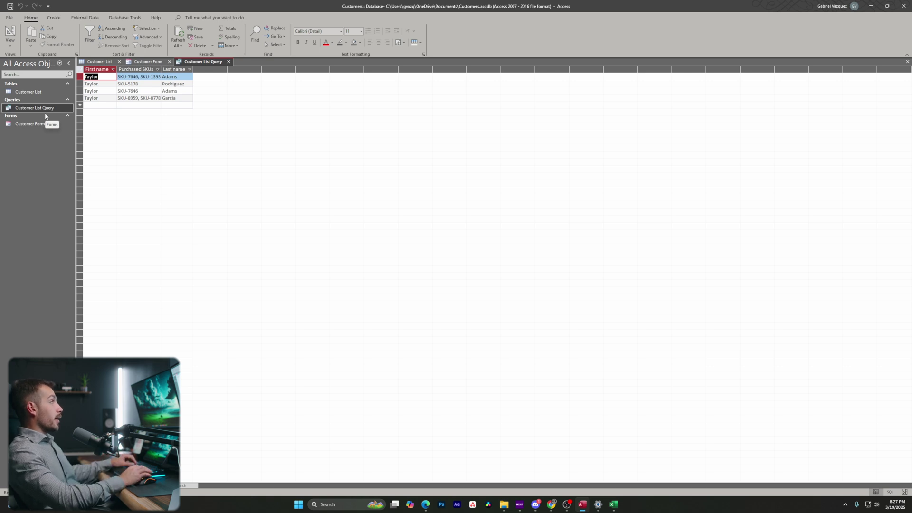
Build a report from Customer List Query, saving the query when prompted.
left_click(49, 110)
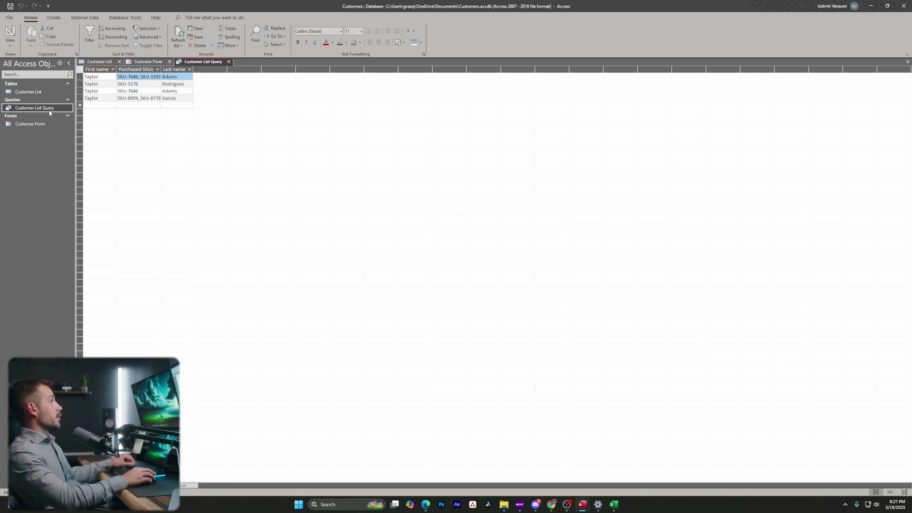
double_click(48, 109)
key("alt+c")
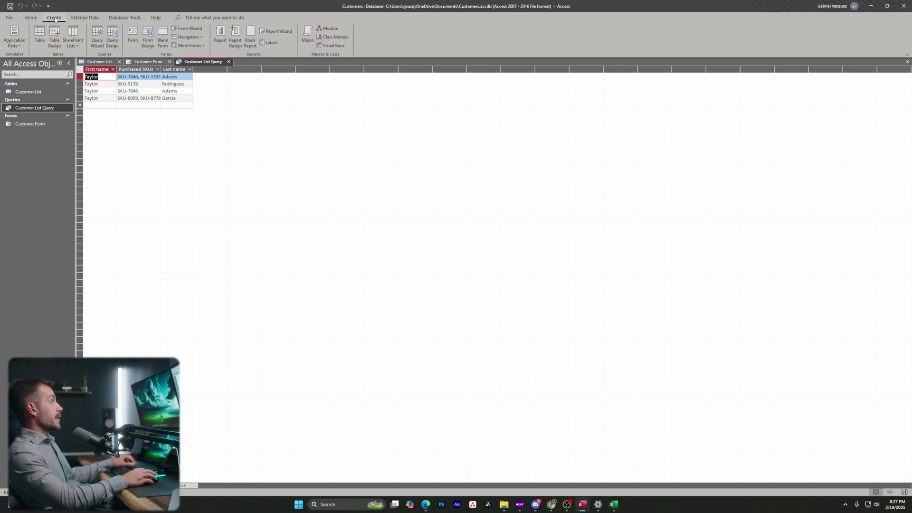
left_click(220, 36)
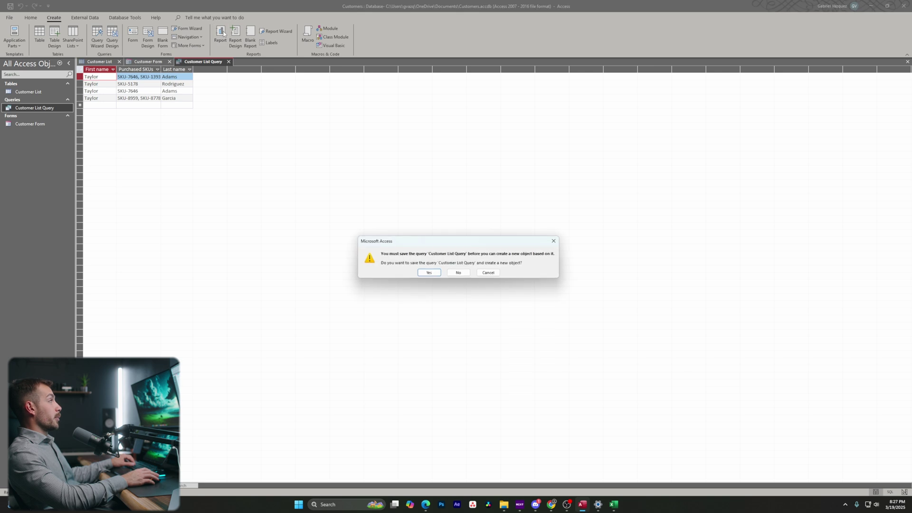
left_click(429, 273)
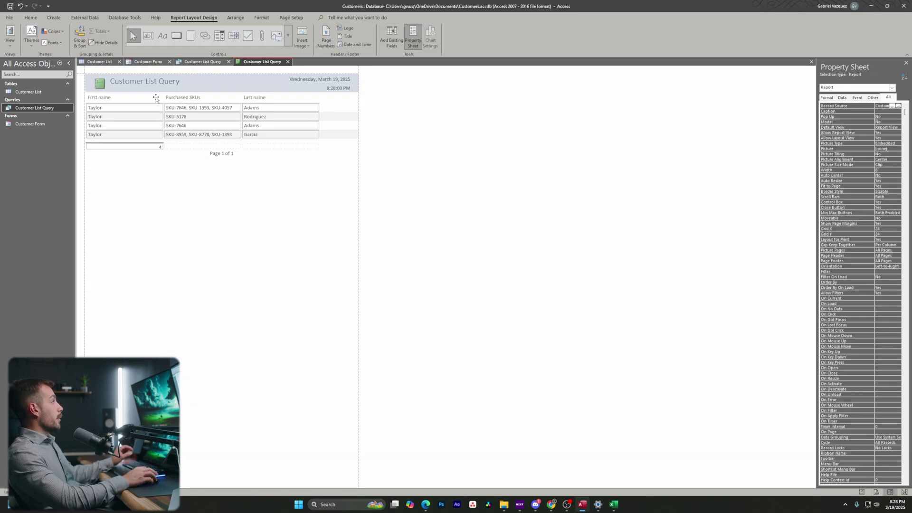
Replace the report title with 'Customers Named Taylor'.
double_click(184, 86)
key("shift+Home")
key("End")
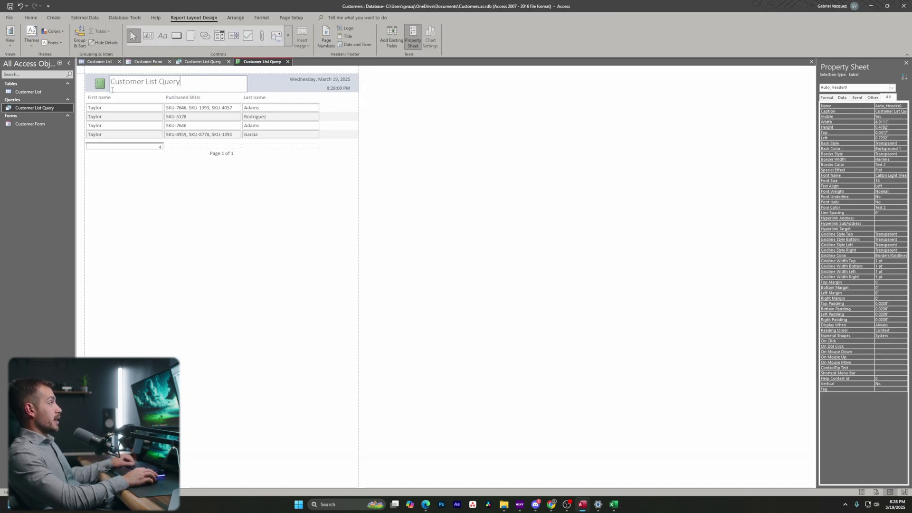
key("shift+Home")
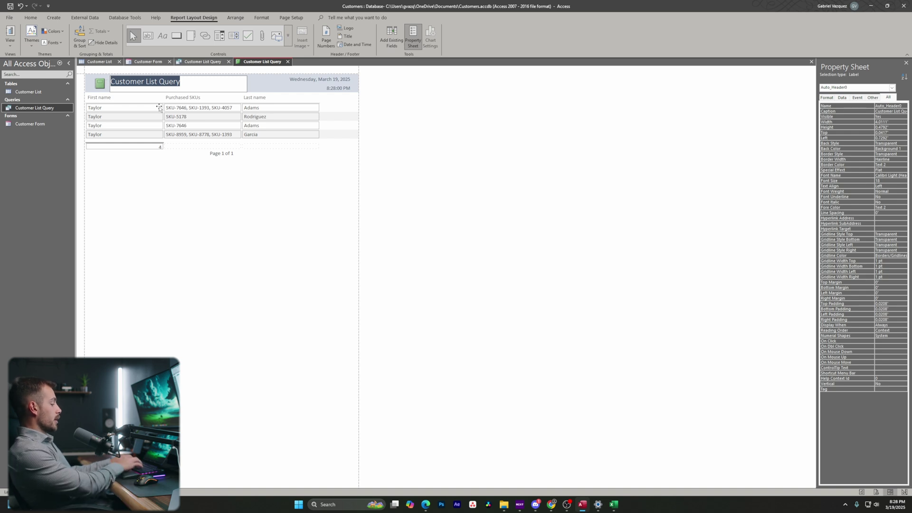
key("BackSpace")
type("Customers")
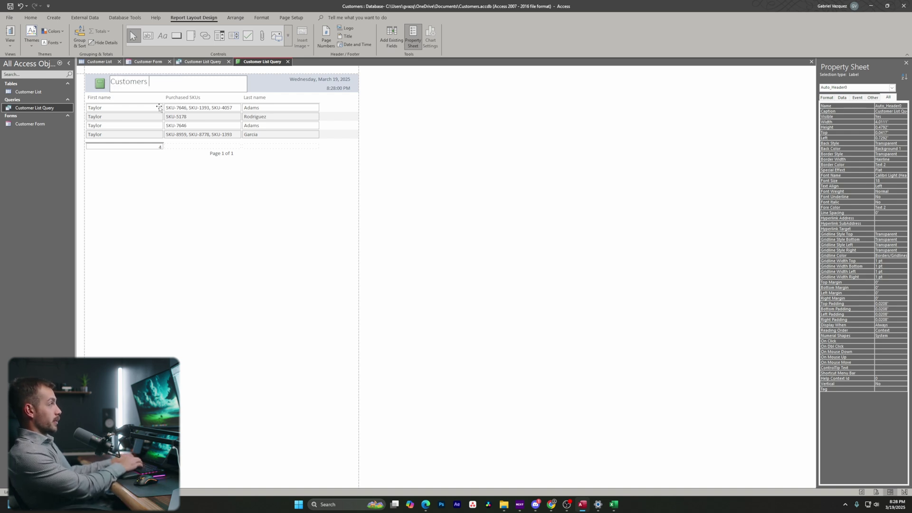
type(" Named Taylor")
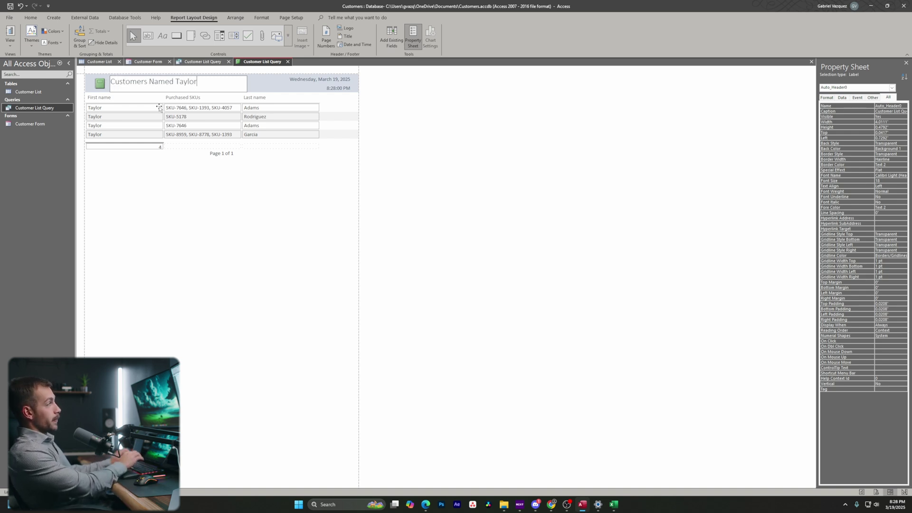
left_click(229, 91)
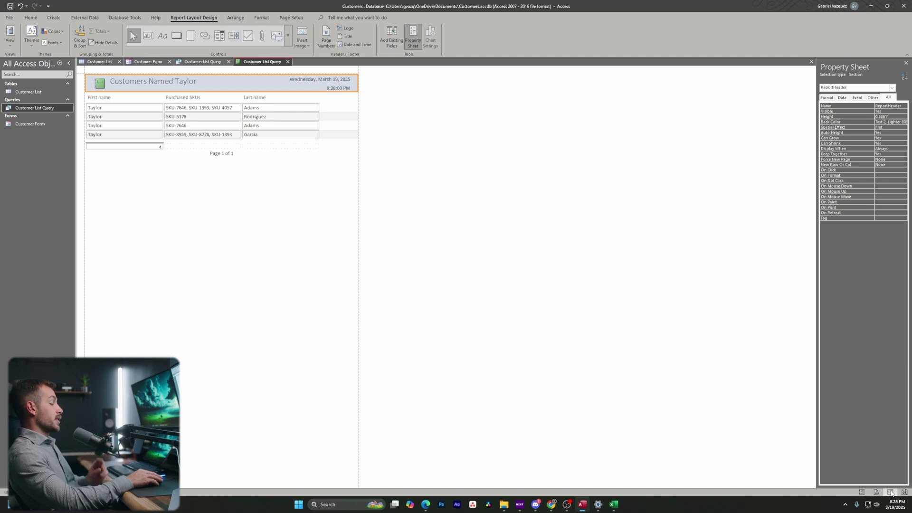
Preview the report and publish it as a PDF into the Downloads folder.
left_click(877, 492)
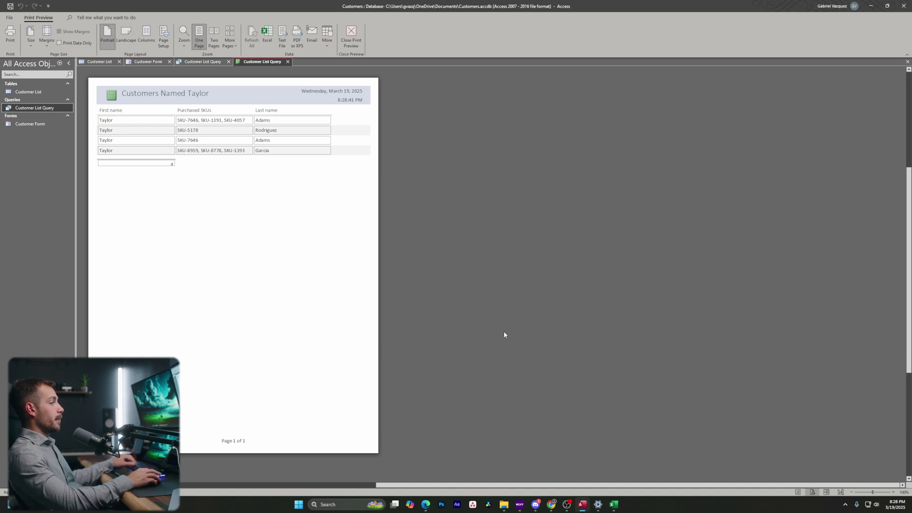
scroll(505, 334, "up", 1)
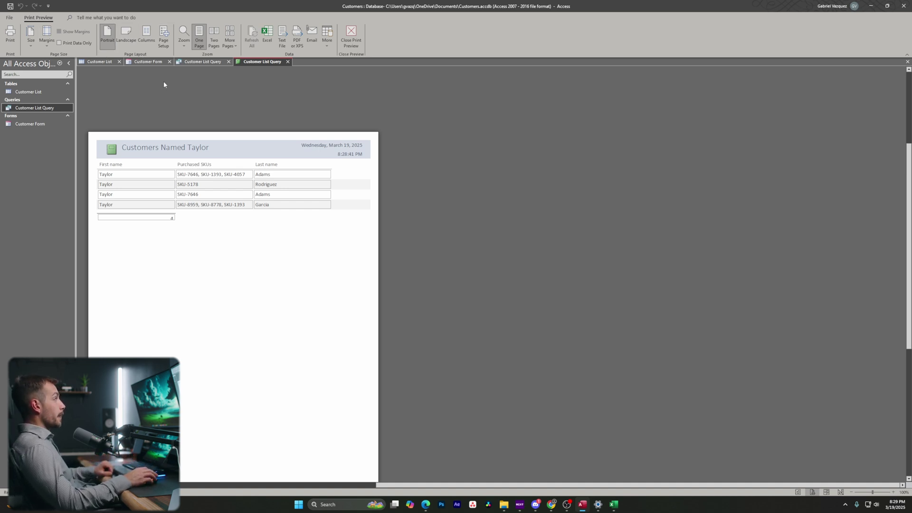
left_click(296, 35)
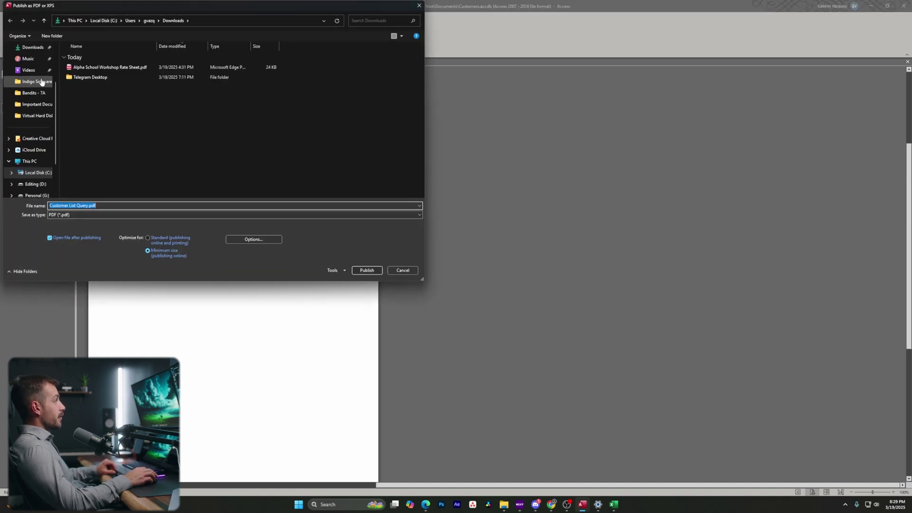
scroll(38, 91, "up", 2)
left_click(32, 106)
left_click(367, 270)
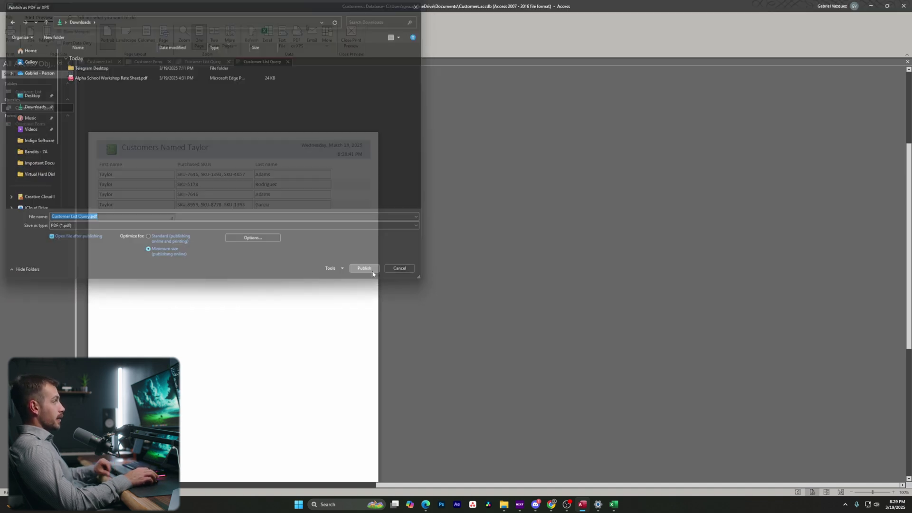